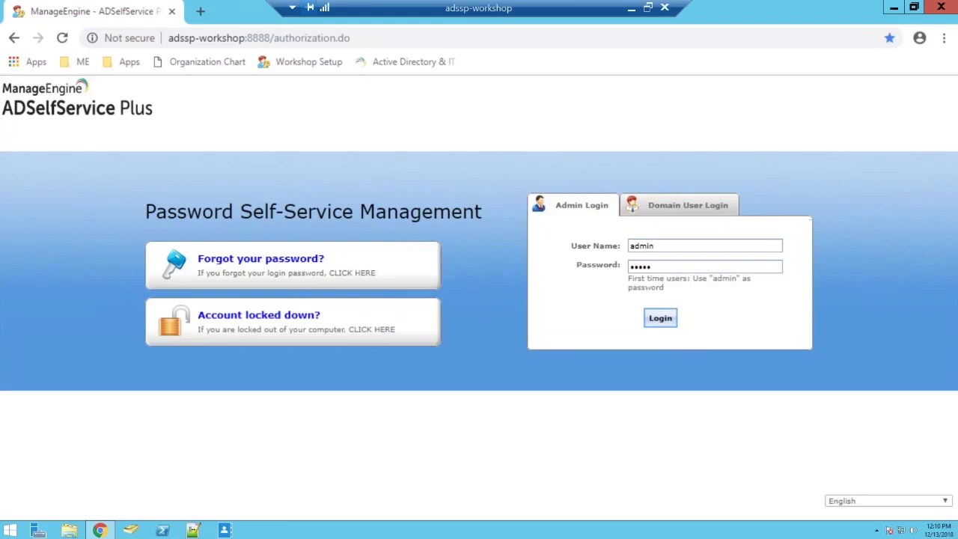
# Log in as administrator and show the Policy Configuration page for the sspworkshop.com policy
pyautogui.press('XF86MonBrightnessUp')
pyautogui.press('XF86MonBrightnessUp')
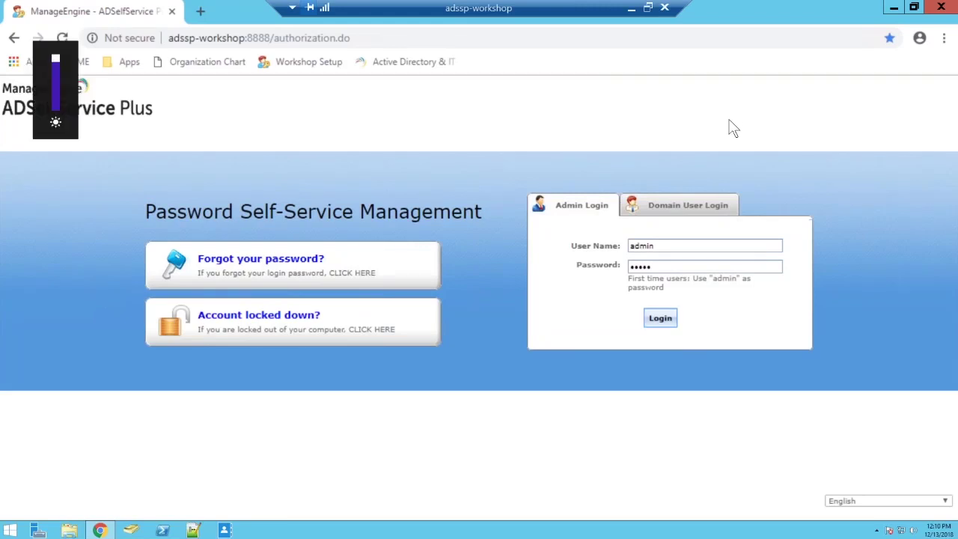
pyautogui.click(659, 320)
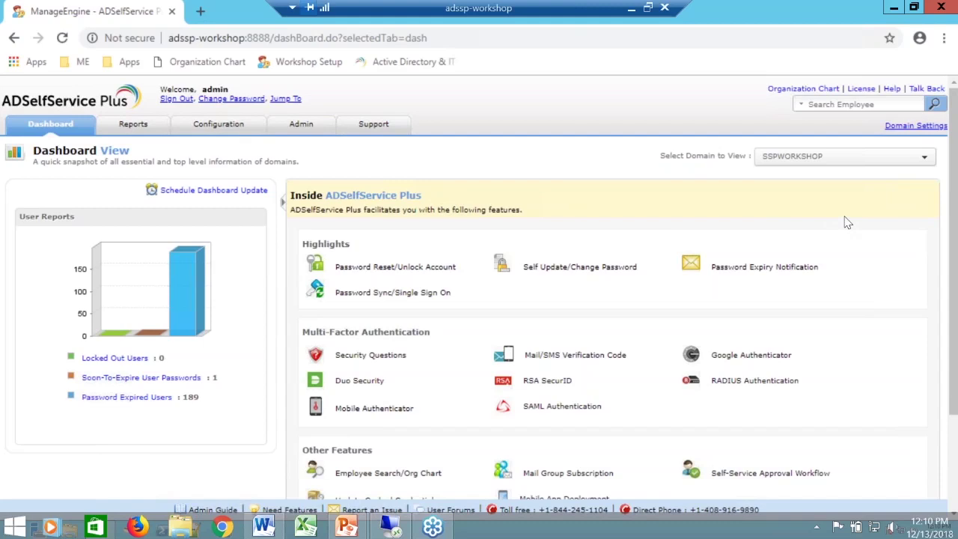
pyautogui.click(230, 132)
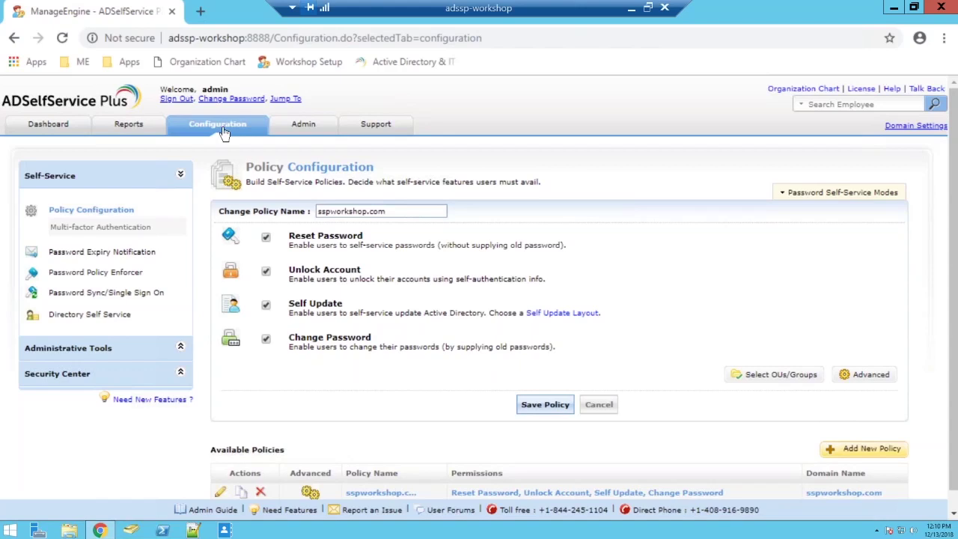
# Go to Password Policy Enforcer with sspworkshop.com selected as the policy
pyautogui.click(126, 274)
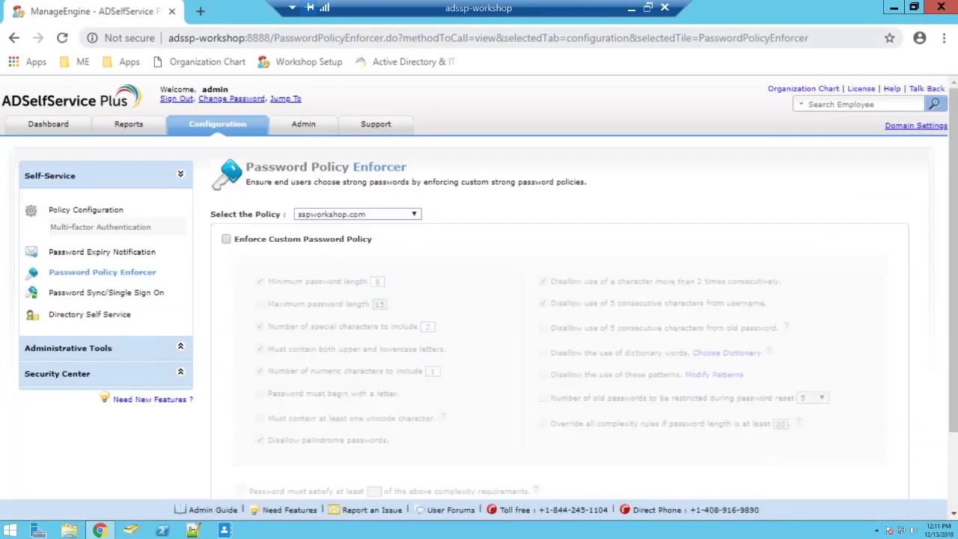
pyautogui.click(916, 126)
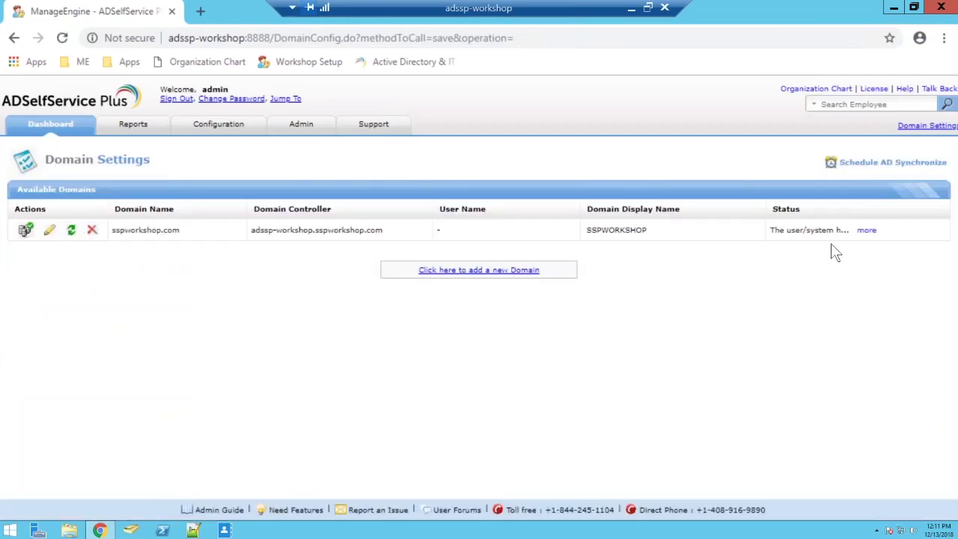
pyautogui.click(219, 123)
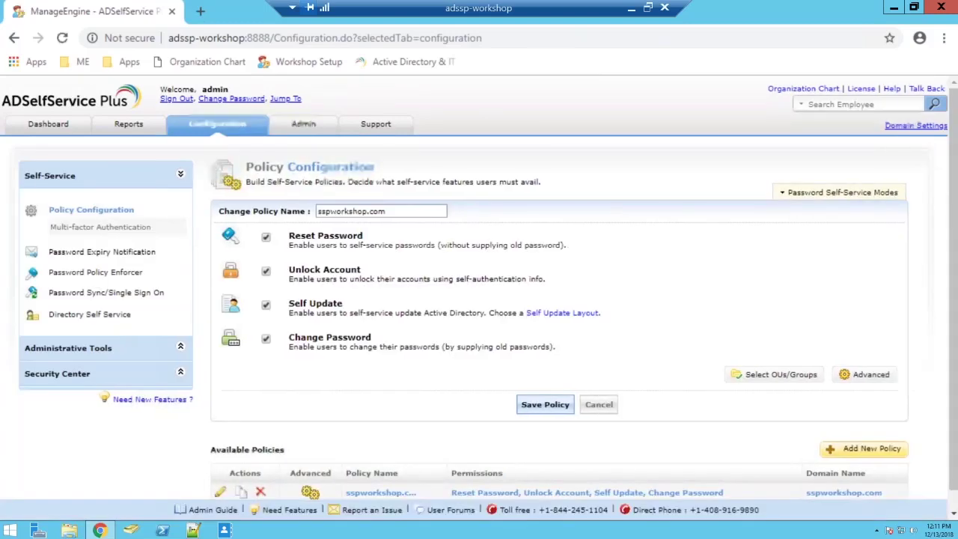
pyautogui.click(96, 273)
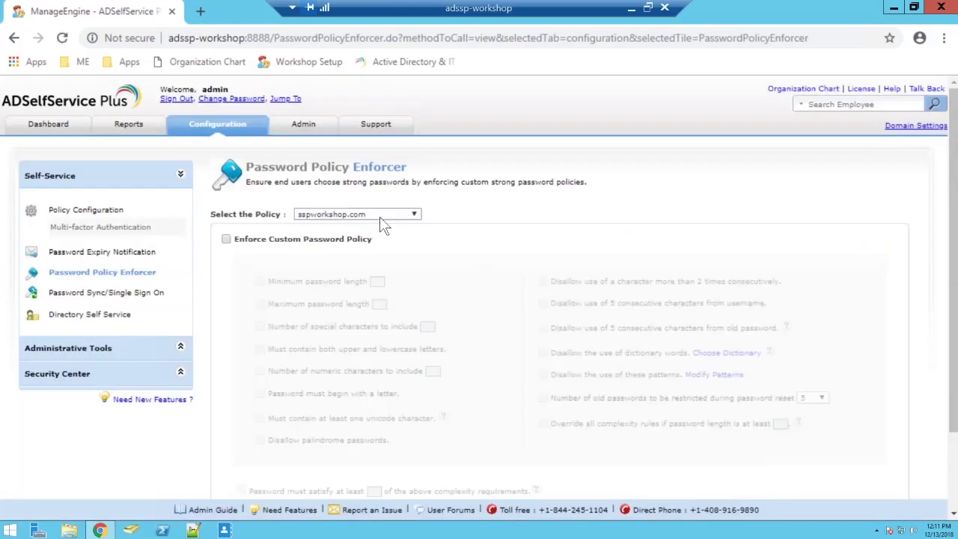
pyautogui.click(380, 216)
pyautogui.click(387, 228)
pyautogui.scroll(-2, 398, 205)
# Enforce a custom password policy requiring 1 special character, without the upper/lowercase rule
pyautogui.click(227, 141)
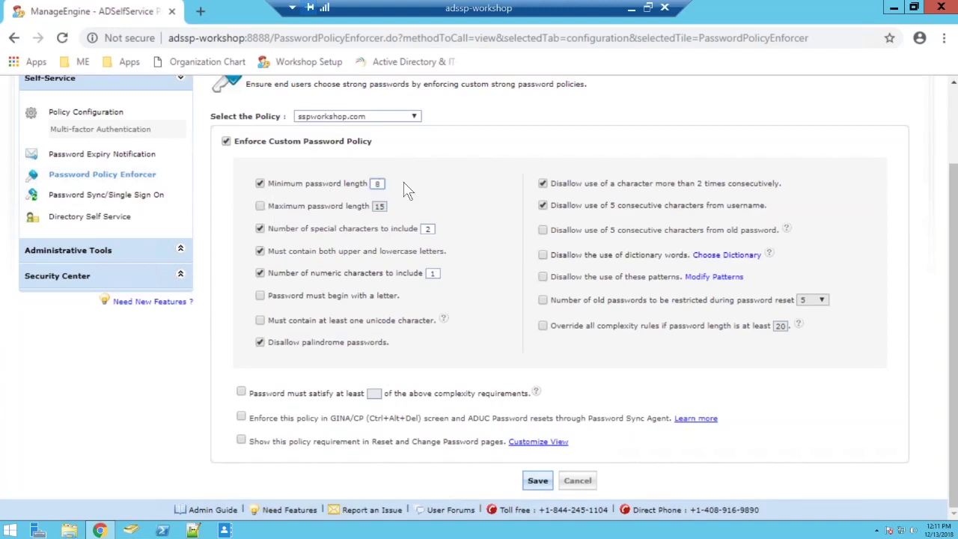
pyautogui.click(430, 228)
pyautogui.press('BackSpace')
pyautogui.write('1')
pyautogui.click(260, 251)
# Enforce the policy at Windows GINA/CP password change, save it, and open a private window
pyautogui.click(381, 119)
pyautogui.click(383, 127)
pyautogui.click(241, 417)
pyautogui.click(538, 483)
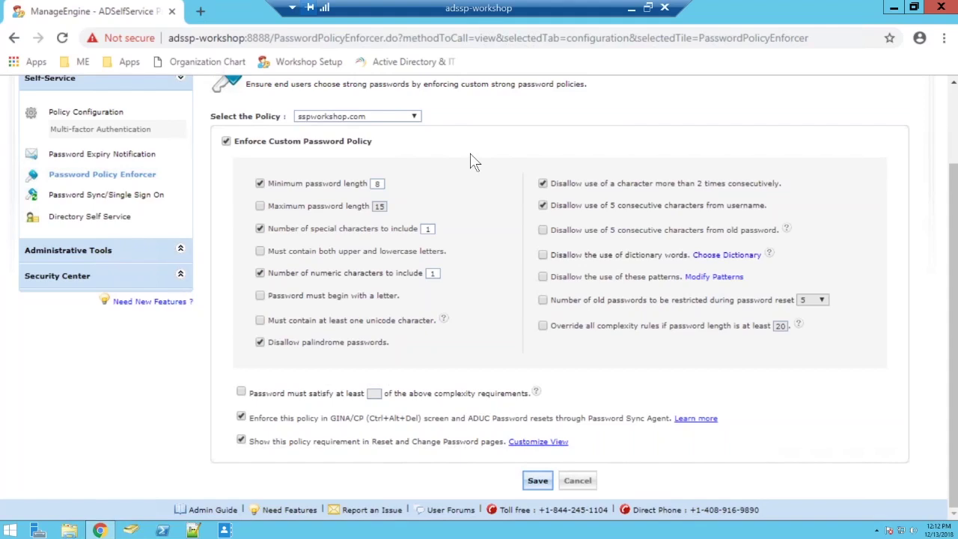
pyautogui.hotkey('ctrl', 'shift', 'n')
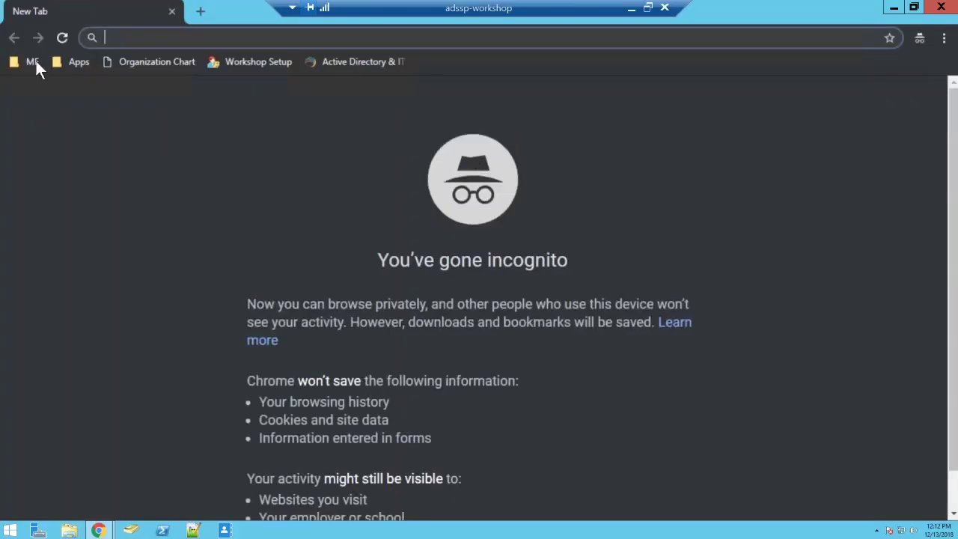
# Go to the ADSelfService Plus login page from the ME bookmarks folder
pyautogui.click(33, 61)
pyautogui.click(45, 80)
pyautogui.click(75, 62)
pyautogui.click(32, 61)
pyautogui.click(32, 61)
pyautogui.click(28, 87)
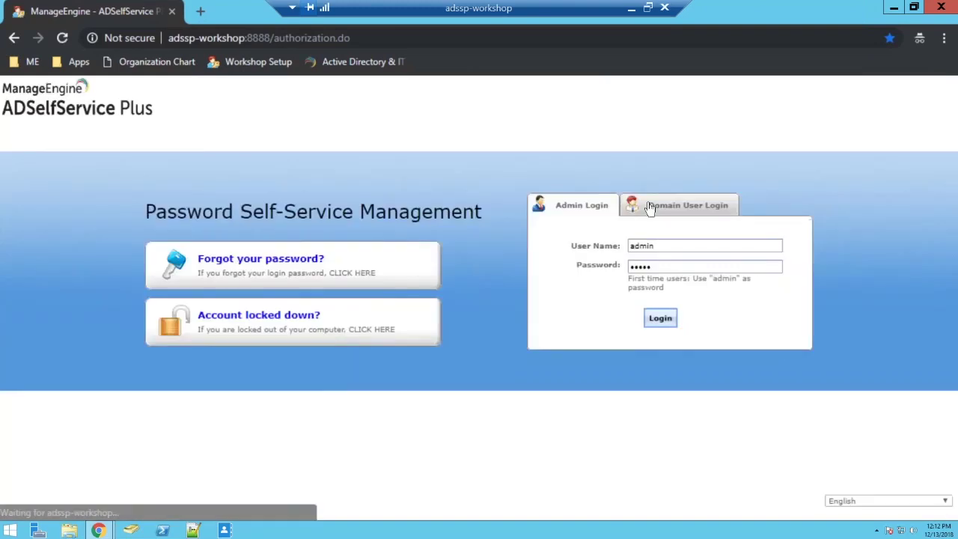
# Sign in through Domain User Login with the domain user's username and password
pyautogui.click(650, 208)
pyautogui.write('sharada')
pyautogui.press('Tab')
pyautogui.write('••••••••')
pyautogui.press('Return')
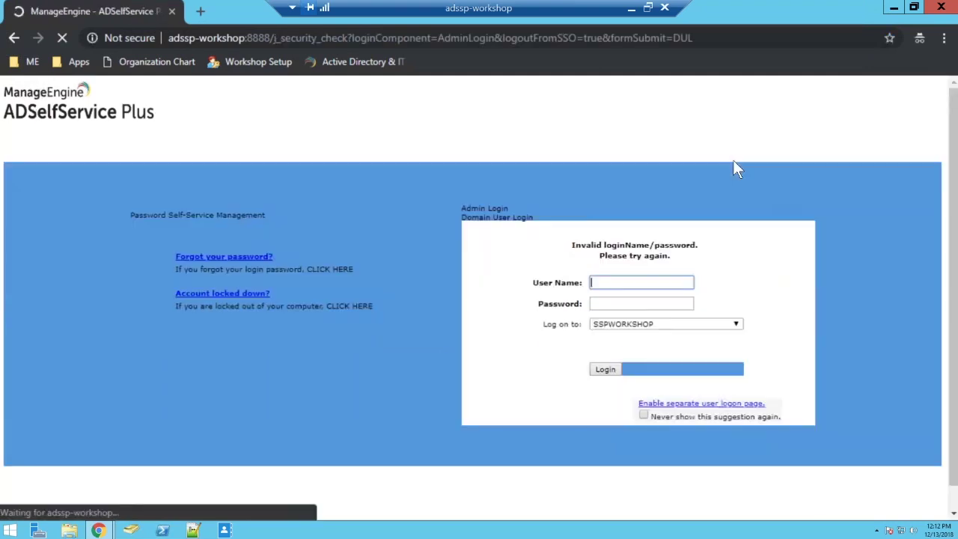
pyautogui.write('sharada')
pyautogui.press('Tab')
pyautogui.write('••••••')
pyautogui.hotkey('ctrl', 'a')
pyautogui.write('•••••••••')
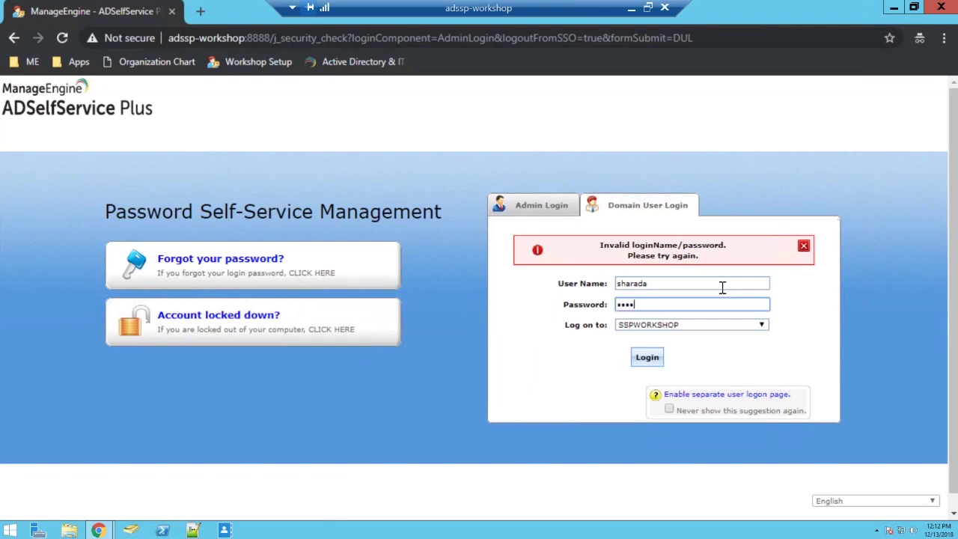
pyautogui.press('Return')
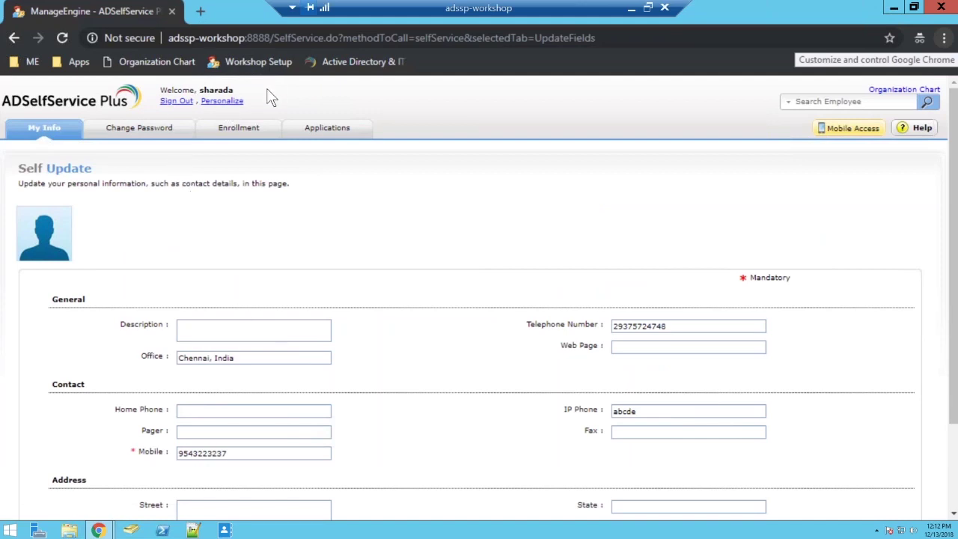
# On the Change Password page, exclude the Office 365 account from the change
pyautogui.click(123, 135)
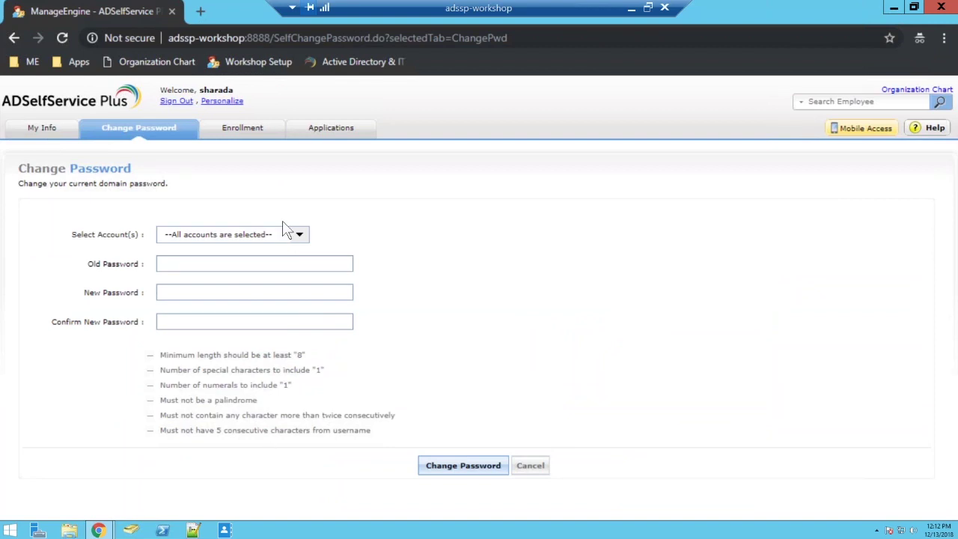
pyautogui.click(264, 241)
pyautogui.click(173, 275)
pyautogui.click(440, 253)
# Enter the old password, the new password and its confirmation, and submit the change
pyautogui.click(317, 261)
pyautogui.write('•••••••••')
pyautogui.press('Tab')
pyautogui.write('•••••••••')
pyautogui.press('Tab')
pyautogui.write('•••••••••')
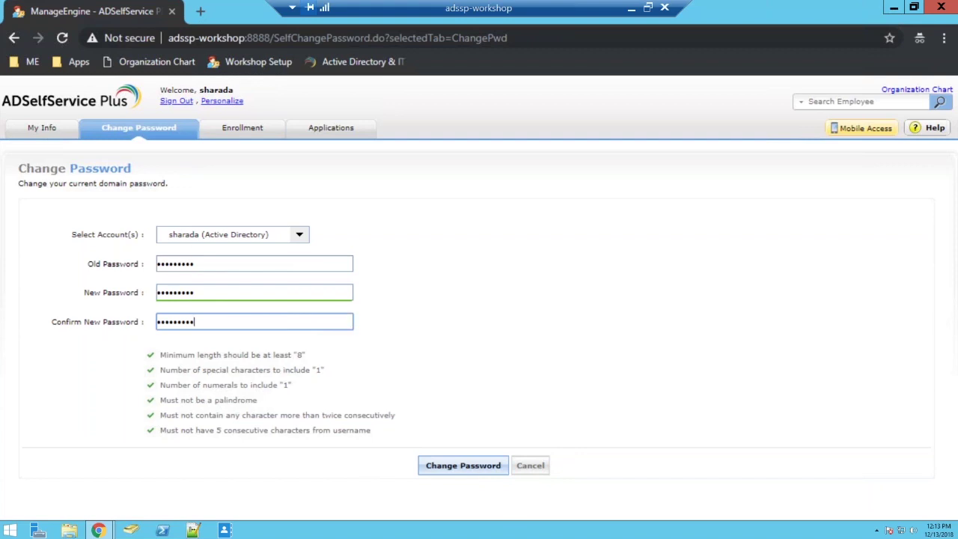
pyautogui.click(469, 471)
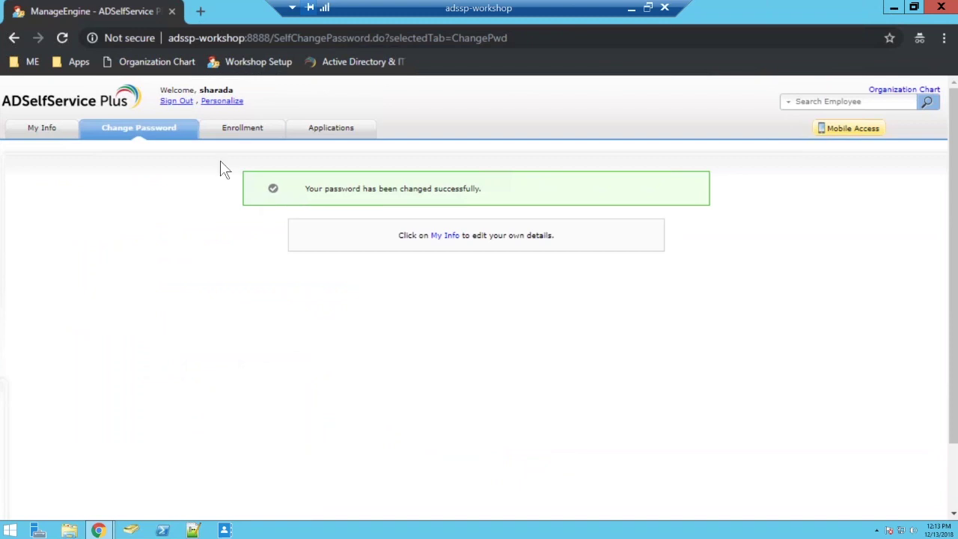
# Sign out and begin a Domain User Login, entering a username and partial password
pyautogui.click(177, 101)
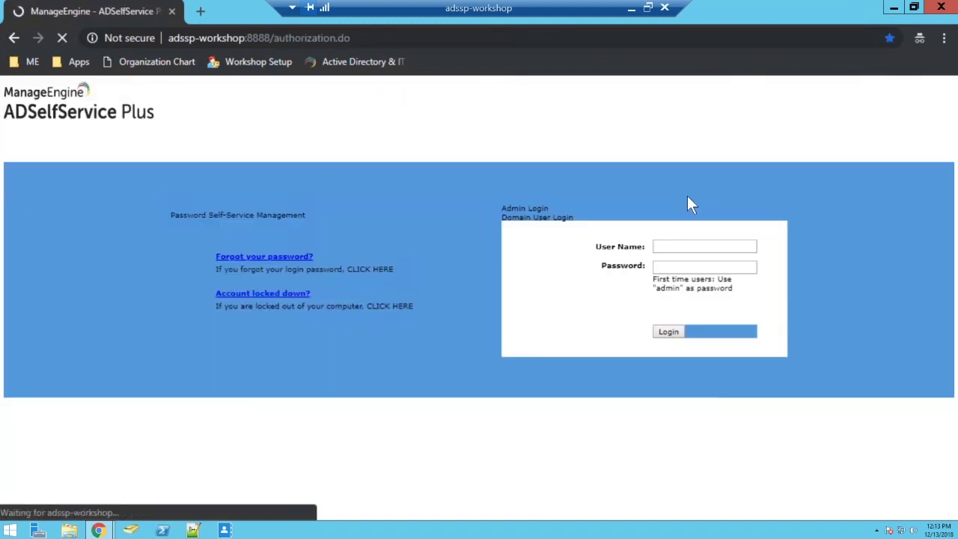
pyautogui.click(687, 199)
pyautogui.write('m')
pyautogui.press('Tab')
pyautogui.write('••')
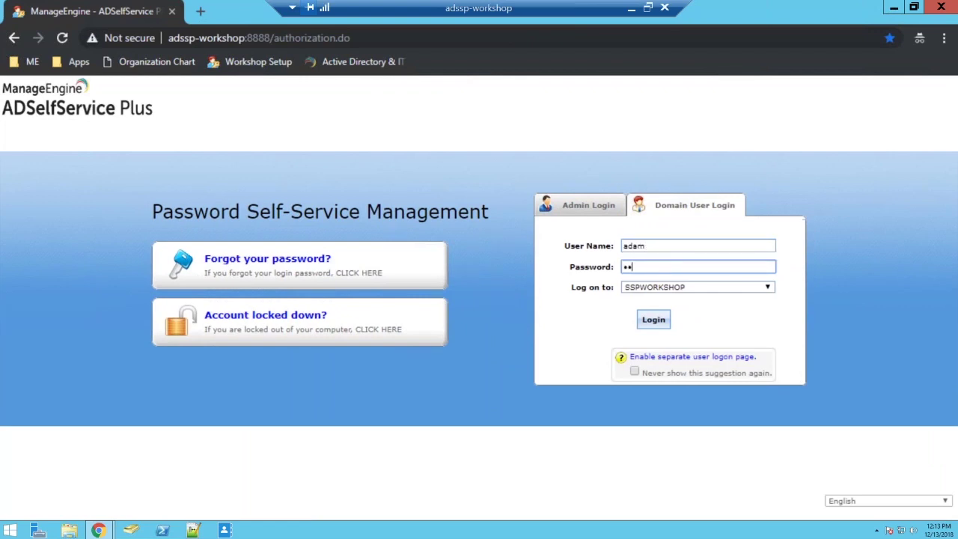
# In the admin window, untick Enforce Custom Password Policy, then minimise Chrome
pyautogui.click(893, 7)
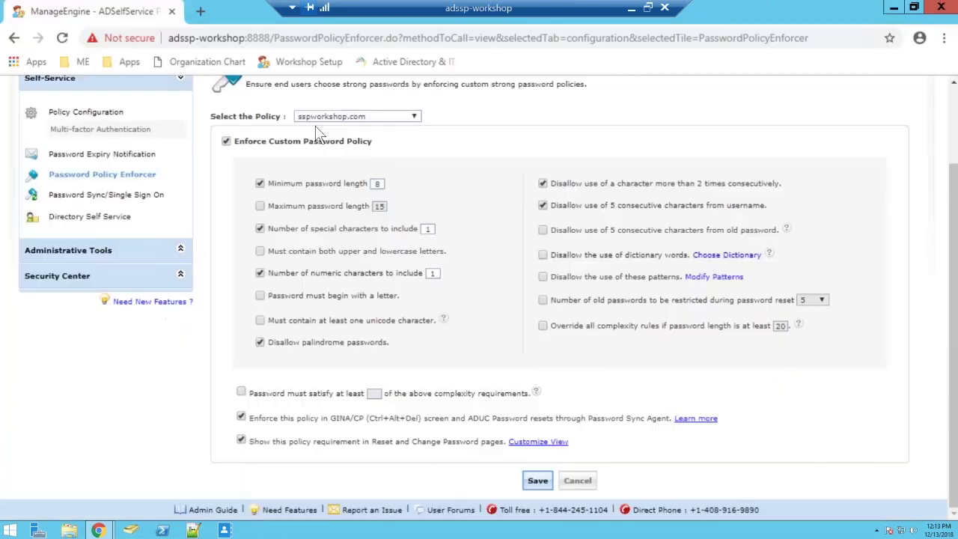
pyautogui.click(226, 142)
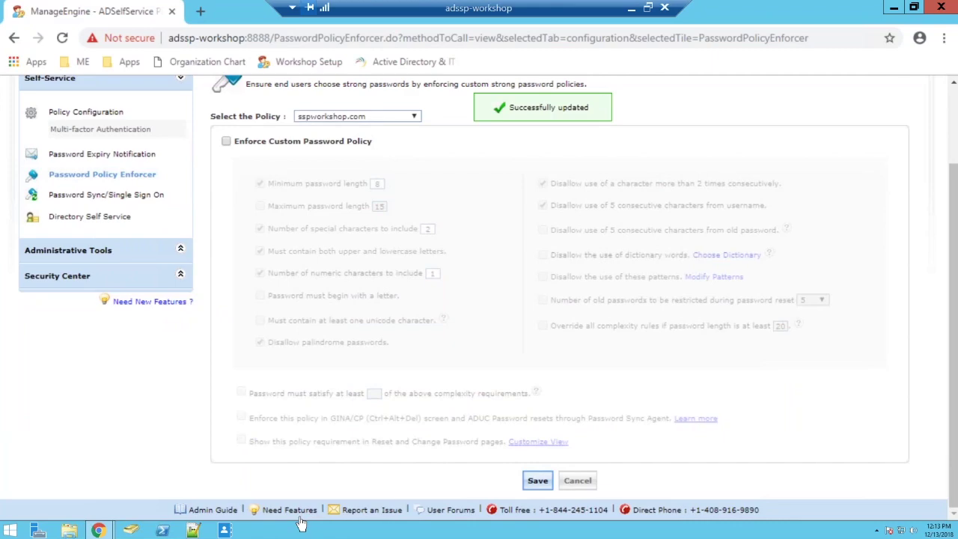
pyautogui.click(894, 8)
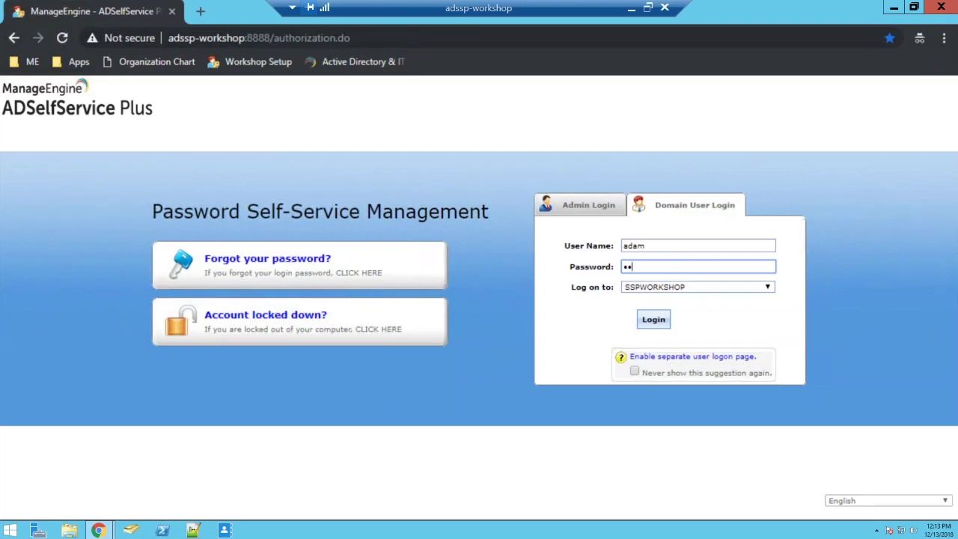
# Retype the password, sign in as the domain user, and go to security question enrollment
pyautogui.press('BackSpace')
pyautogui.press('BackSpace')
pyautogui.write('•••••••••')
pyautogui.click(640, 325)
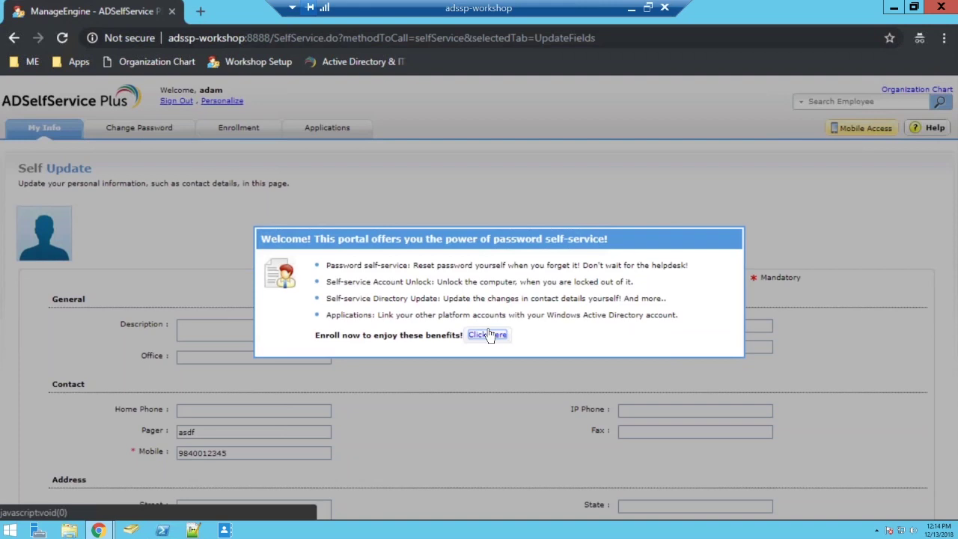
pyautogui.click(488, 334)
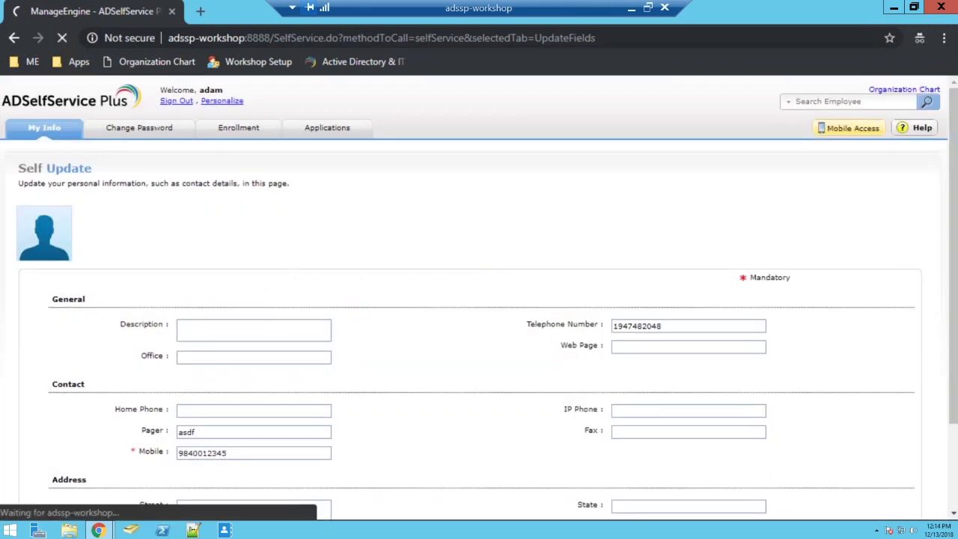
# Choose the favourite colour question as the first security question and answer it
pyautogui.click(225, 303)
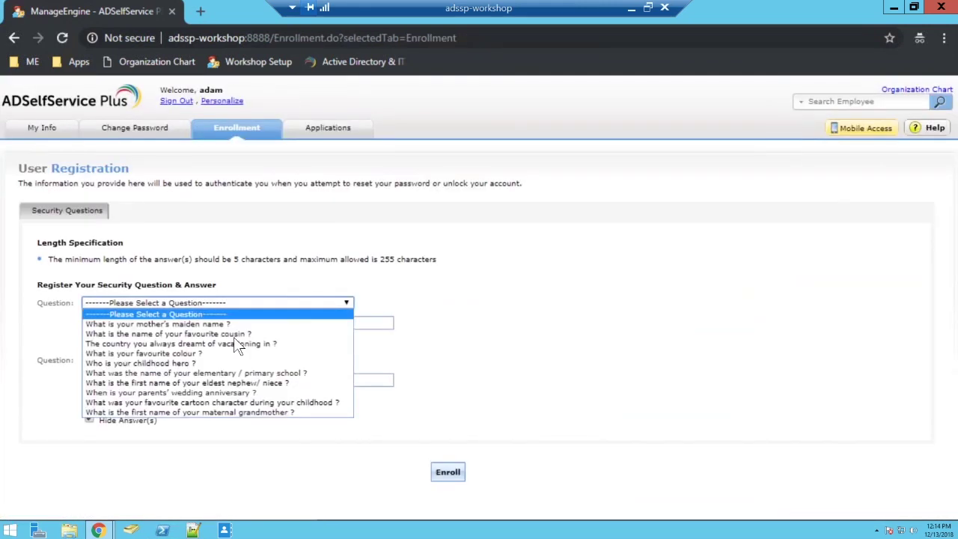
pyautogui.click(184, 353)
pyautogui.click(177, 325)
pyautogui.write('blue')
pyautogui.press('BackSpace')
pyautogui.press('BackSpace')
pyautogui.press('BackSpace')
pyautogui.press('BackSpace')
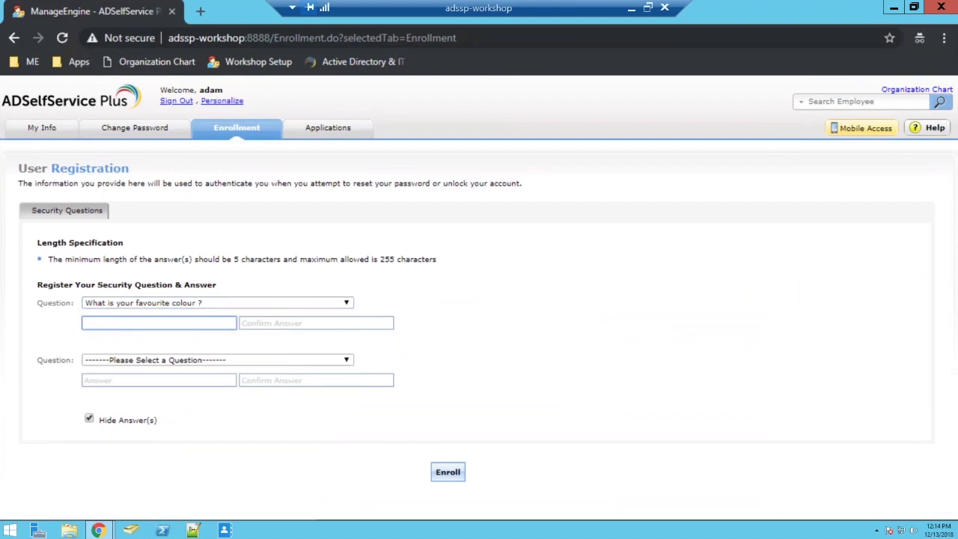
pyautogui.write('•••••')
# Answer the dream vacation country question, uncheck Hide Answer(s), and enroll
pyautogui.click(211, 360)
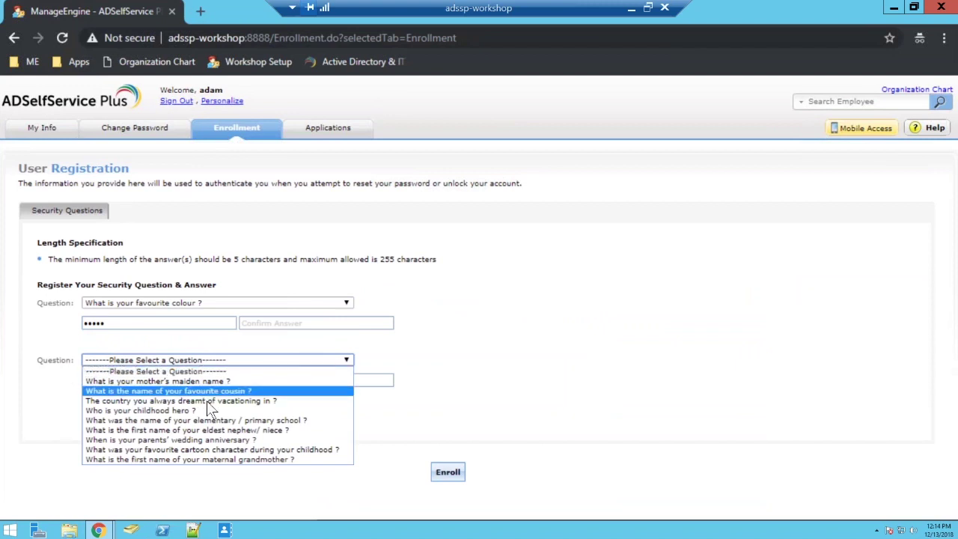
pyautogui.click(207, 402)
pyautogui.click(183, 382)
pyautogui.write('••')
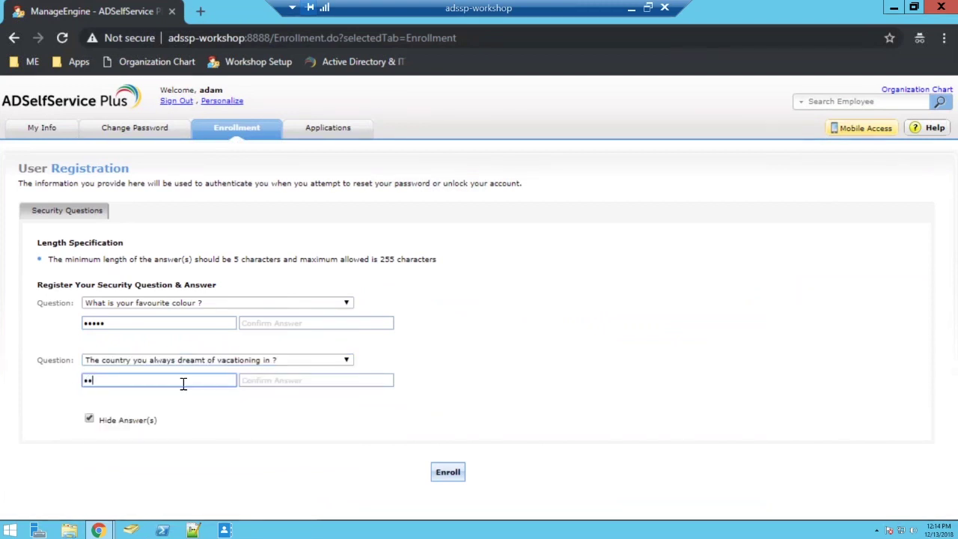
pyautogui.write('••')
pyautogui.press('BackSpace')
pyautogui.press('BackSpace')
pyautogui.press('BackSpace')
pyautogui.write('Ind')
pyautogui.click(89, 419)
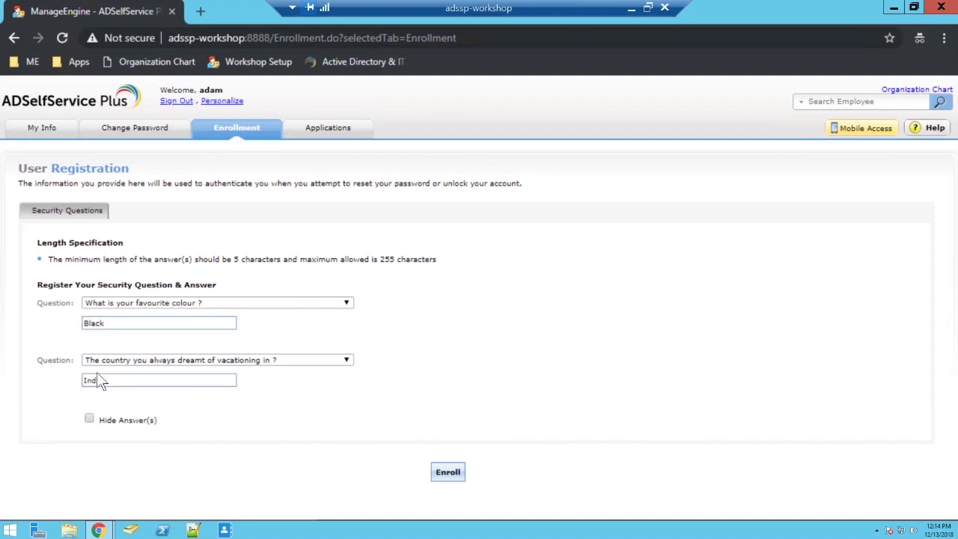
pyautogui.click(435, 465)
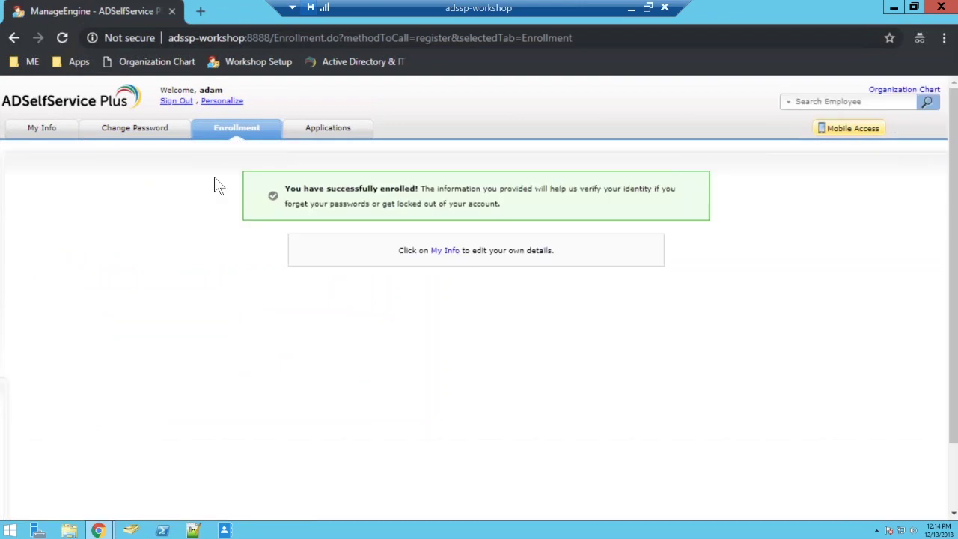
pyautogui.scroll(-3, 245, 256)
pyautogui.scroll(3, 245, 256)
# Review the Change Password rules (max age 15, min length 8, complexity), then cancel and sign out
pyautogui.click(166, 141)
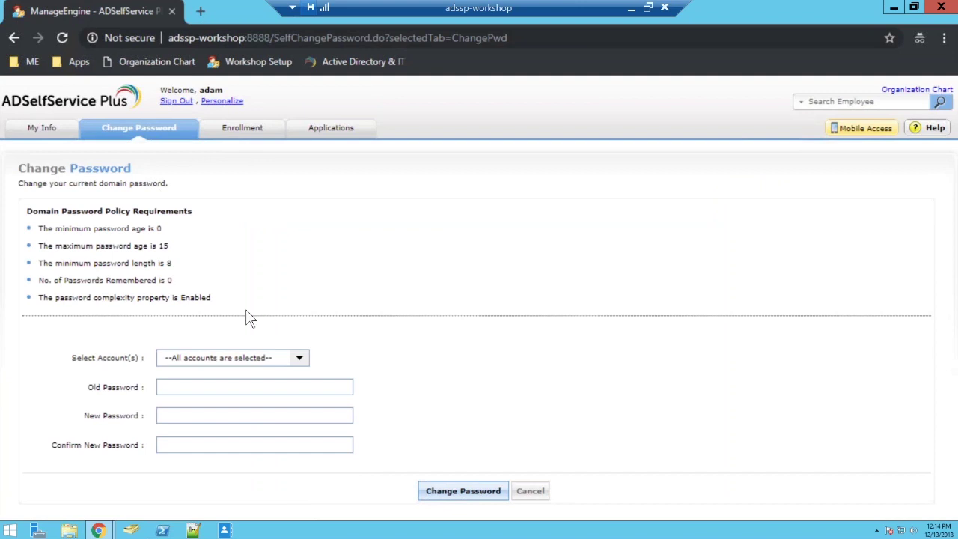
pyautogui.moveTo(242, 310); pyautogui.dragTo(25, 209)
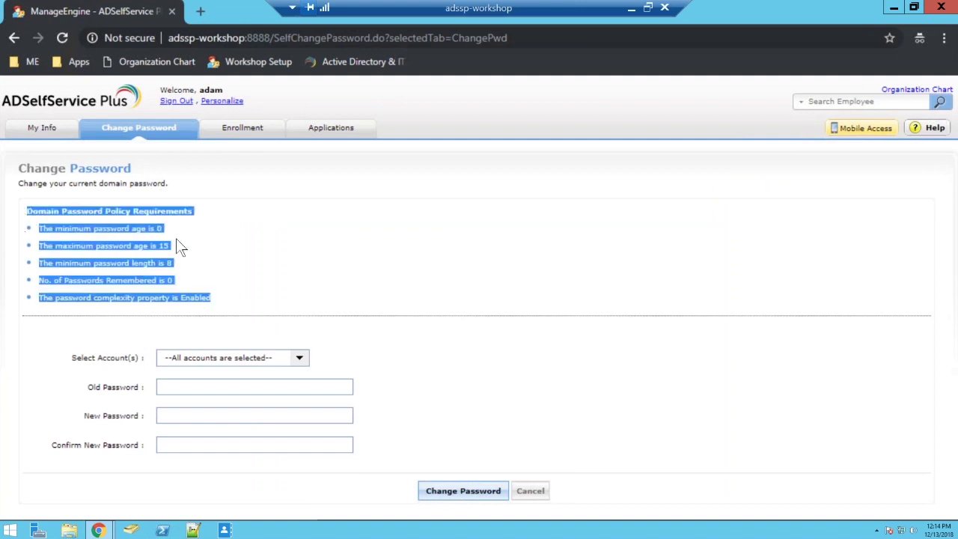
pyautogui.click(299, 278)
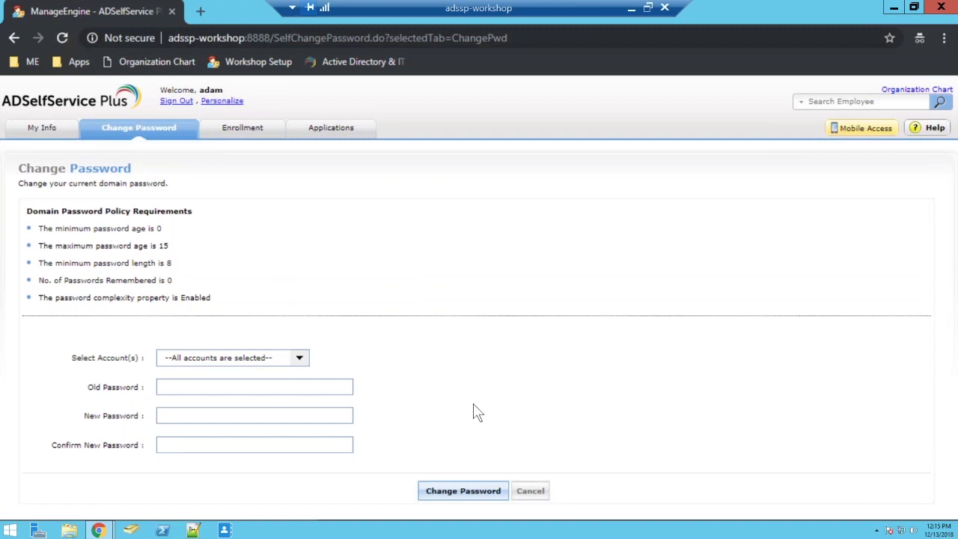
pyautogui.click(516, 484)
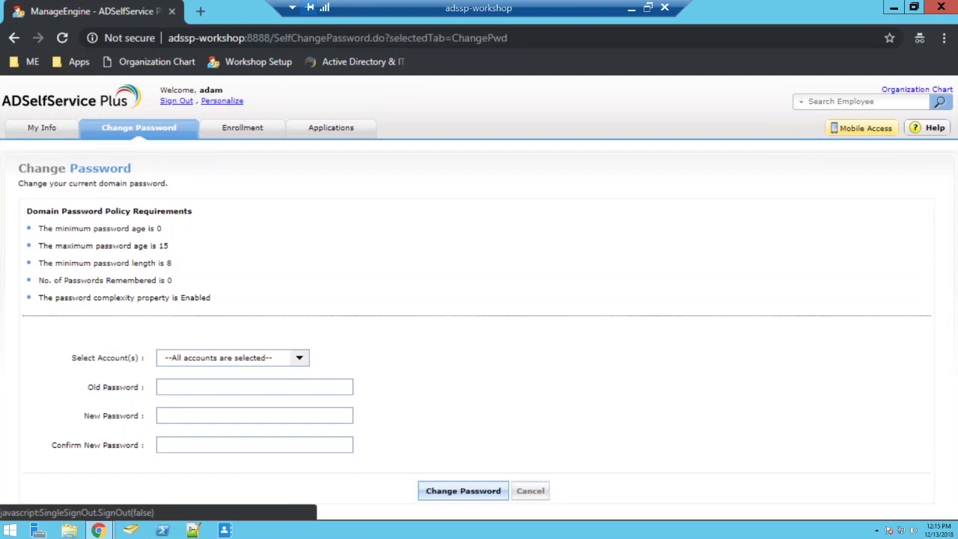
pyautogui.click(176, 100)
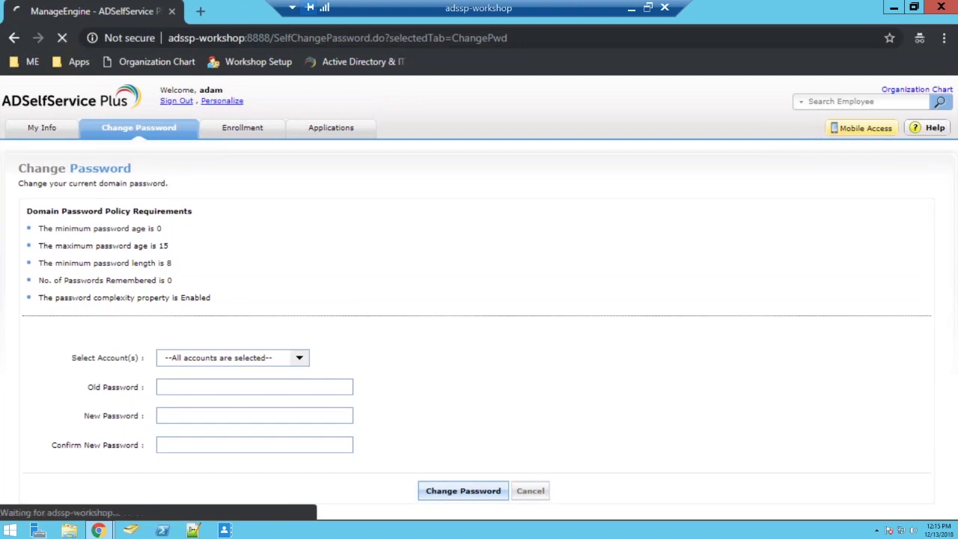
# Reopen the admin console and rename the sspworkshop.com policy to Admin
pyautogui.click(943, 6)
pyautogui.click(101, 530)
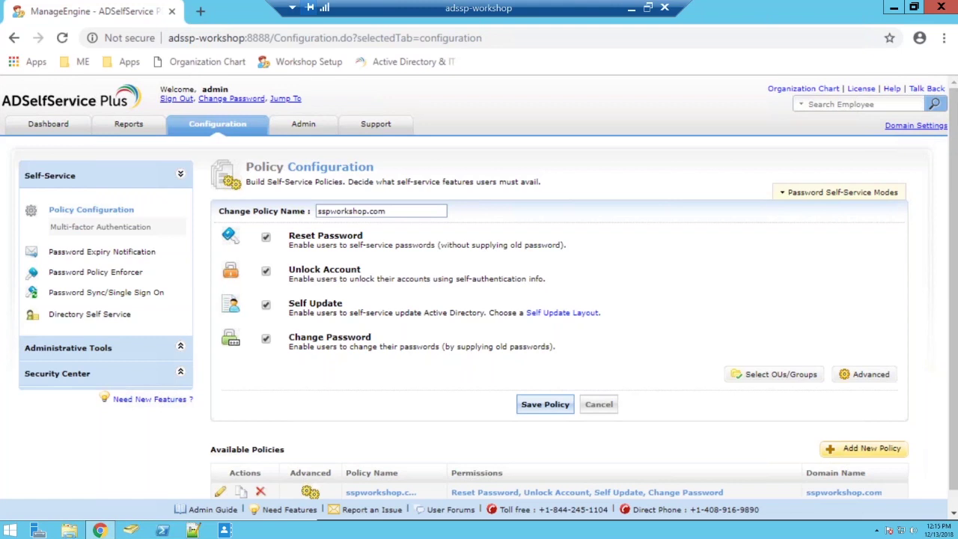
pyautogui.scroll(-1, 814, 242)
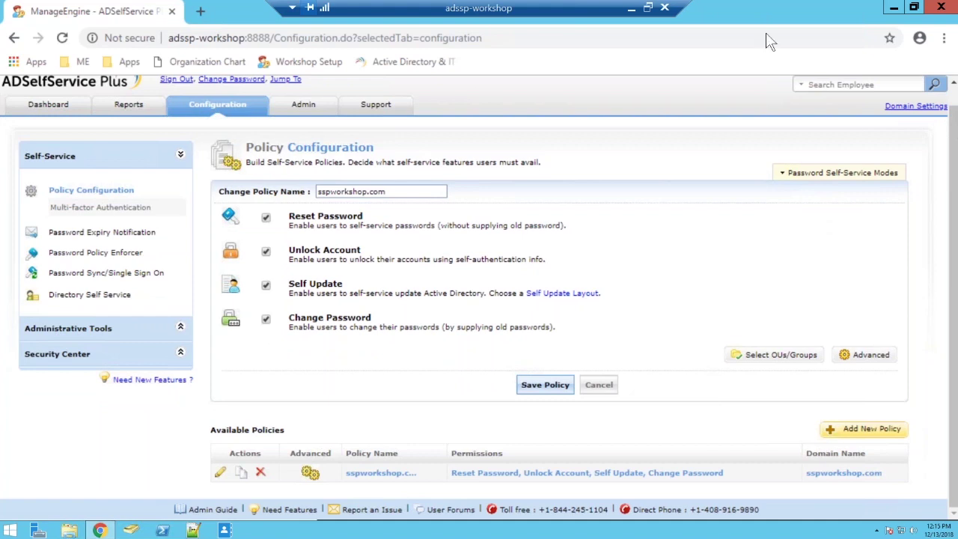
pyautogui.tripleClick(408, 193)
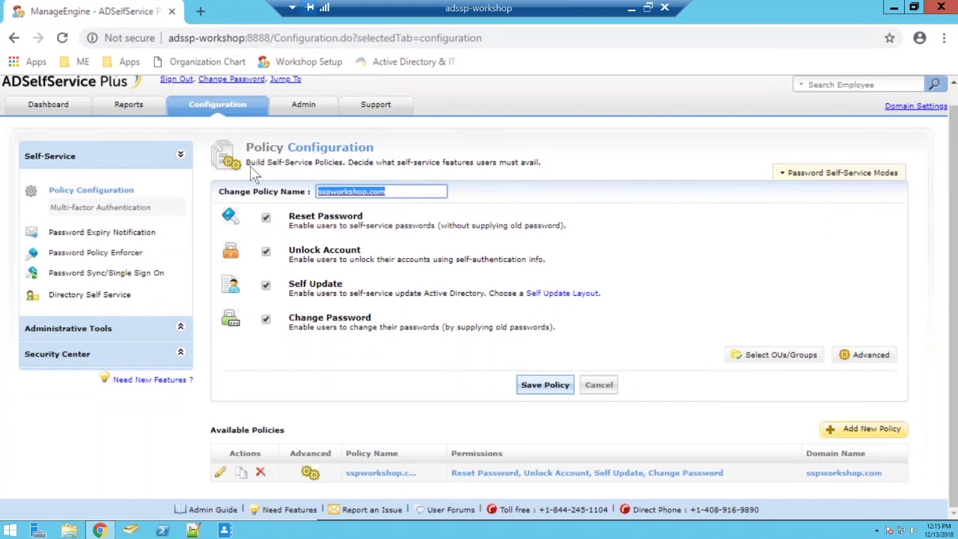
pyautogui.press('BackSpace')
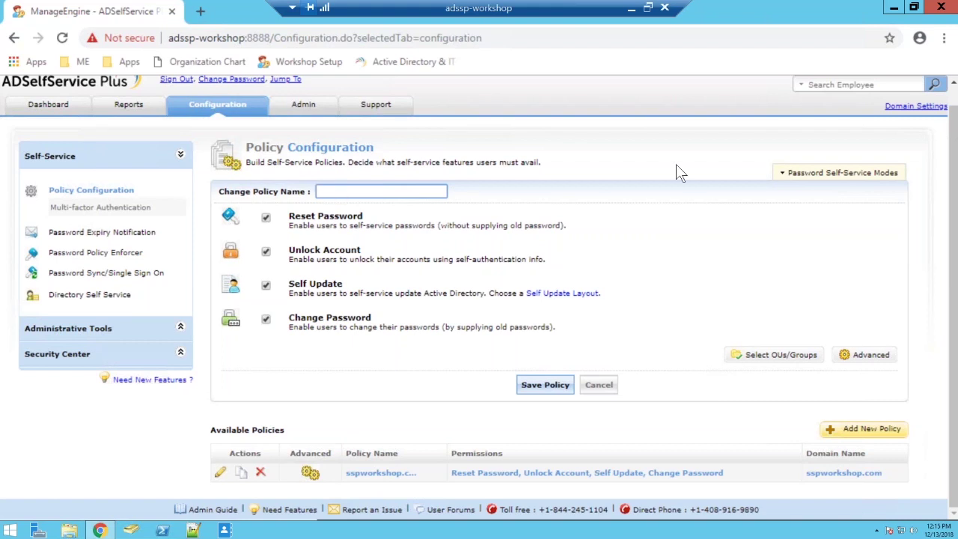
pyautogui.write('Admin')
# Limit the policy to only the Sharada > Admin OU and save it
pyautogui.click(790, 360)
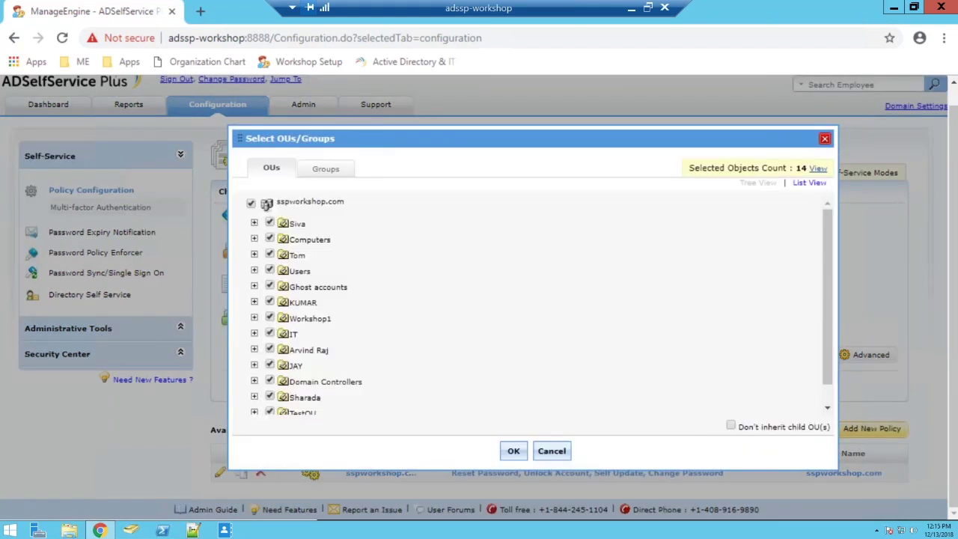
pyautogui.click(251, 202)
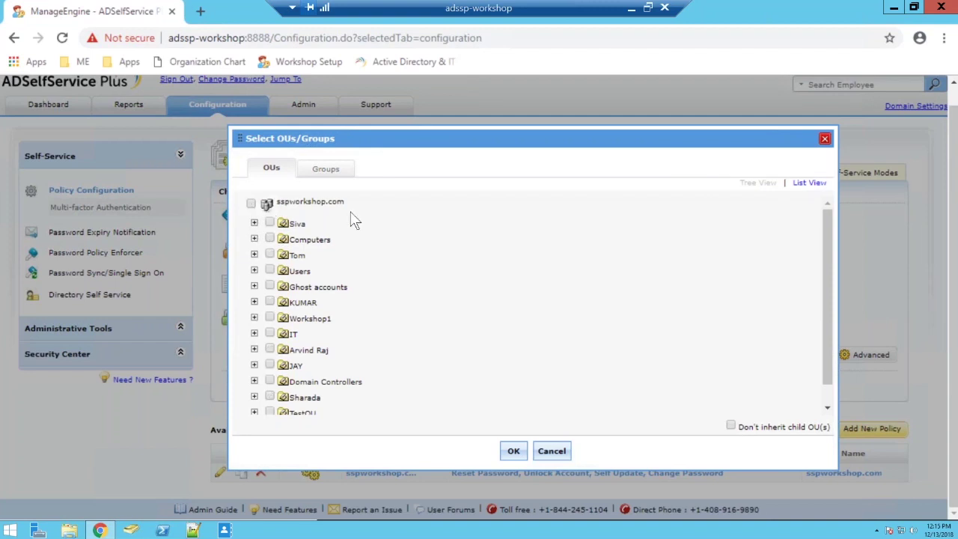
pyautogui.scroll(-1, 285, 348)
pyautogui.click(254, 376)
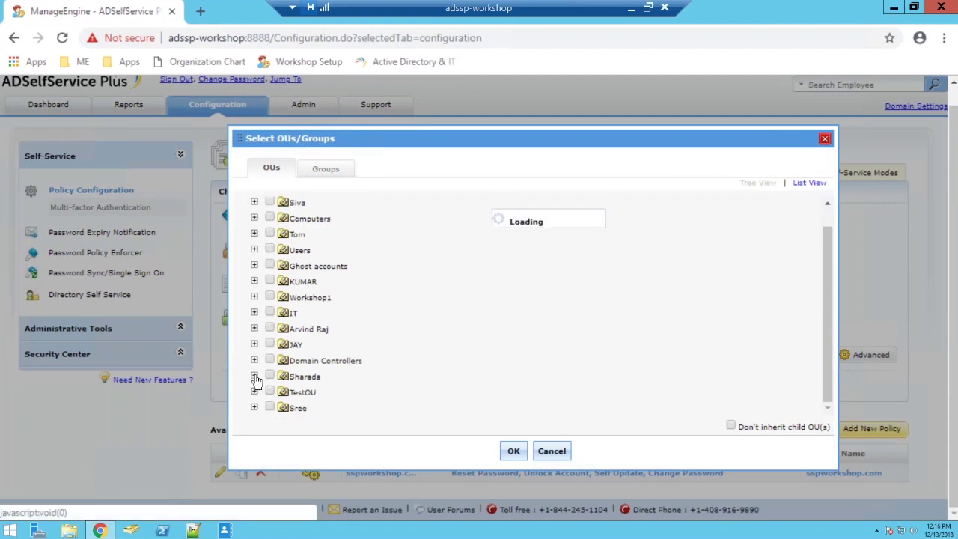
pyautogui.scroll(-1, 259, 378)
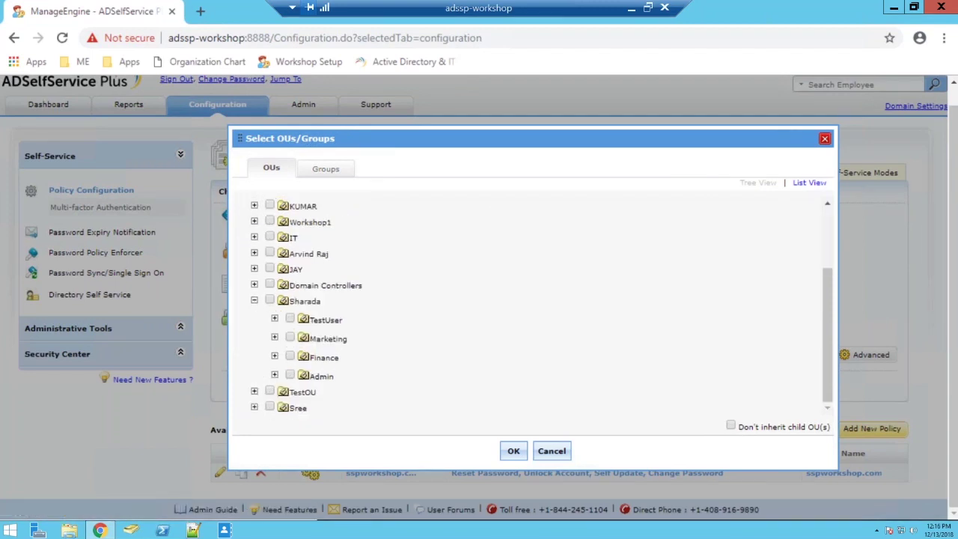
pyautogui.click(290, 374)
pyautogui.click(514, 451)
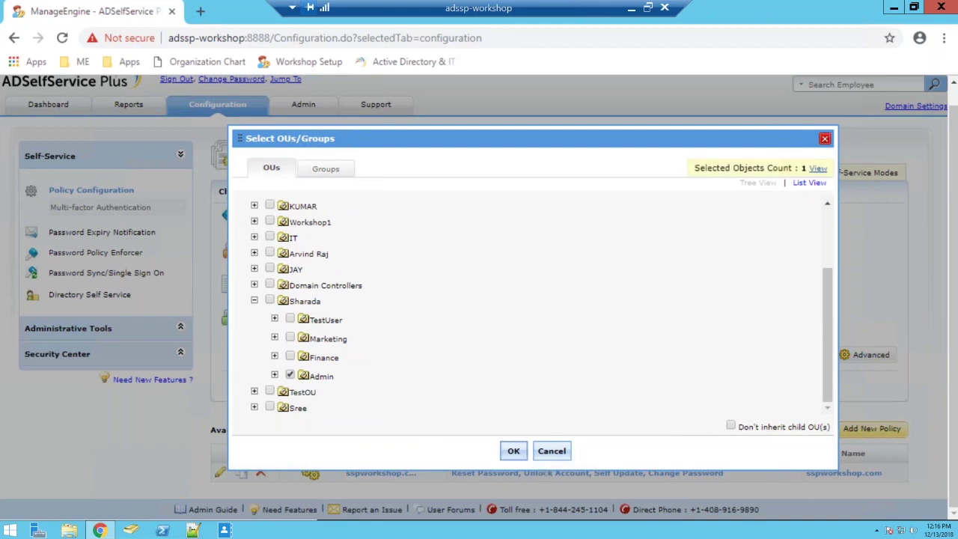
pyautogui.click(545, 385)
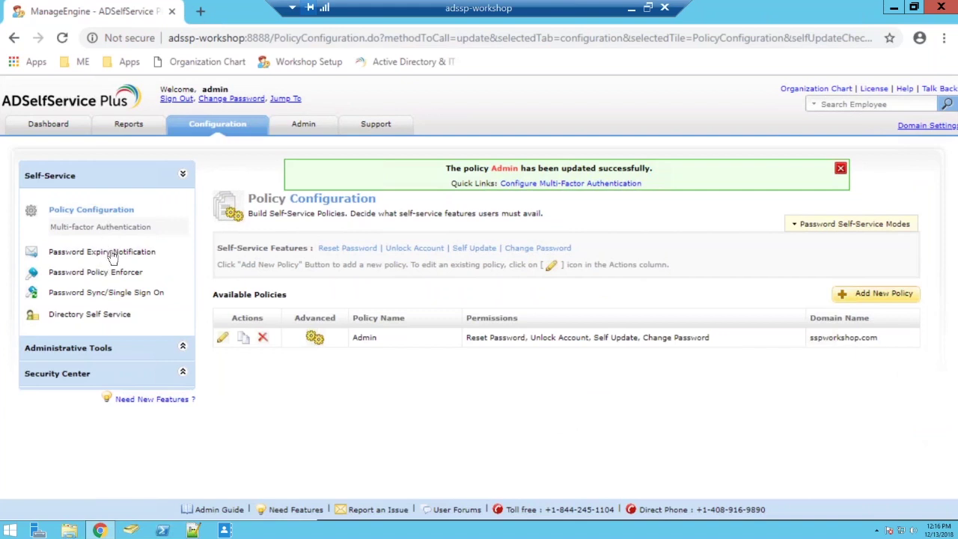
pyautogui.click(115, 275)
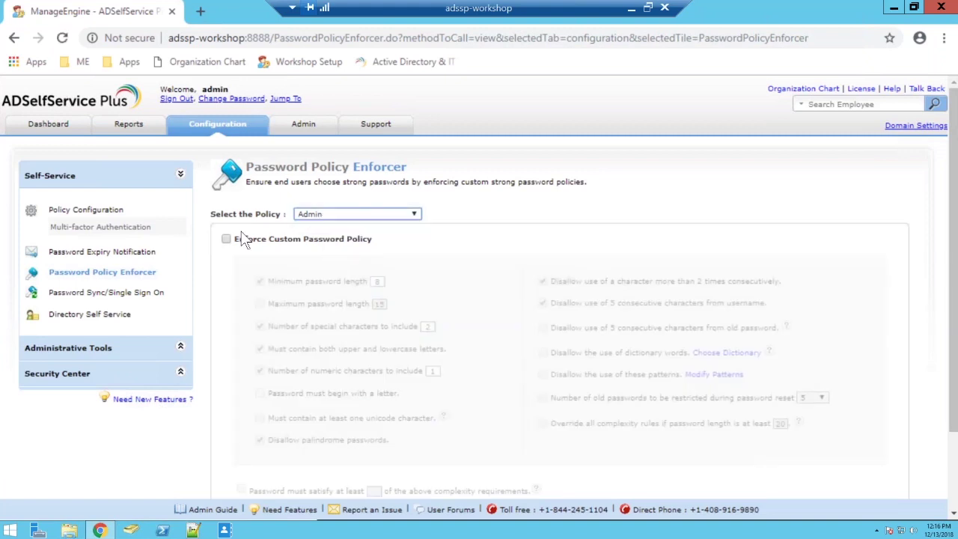
# Enable a custom password policy for Admin (minimum length 8, 2 special characters), then go to ADUC
pyautogui.click(315, 239)
pyautogui.scroll(-2, 424, 248)
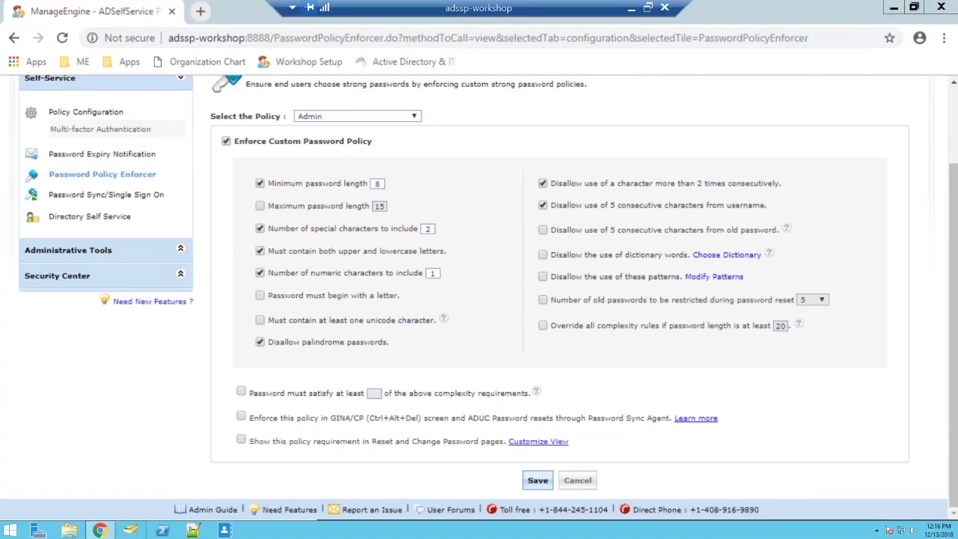
pyautogui.hotkey('alt', 'Tab')
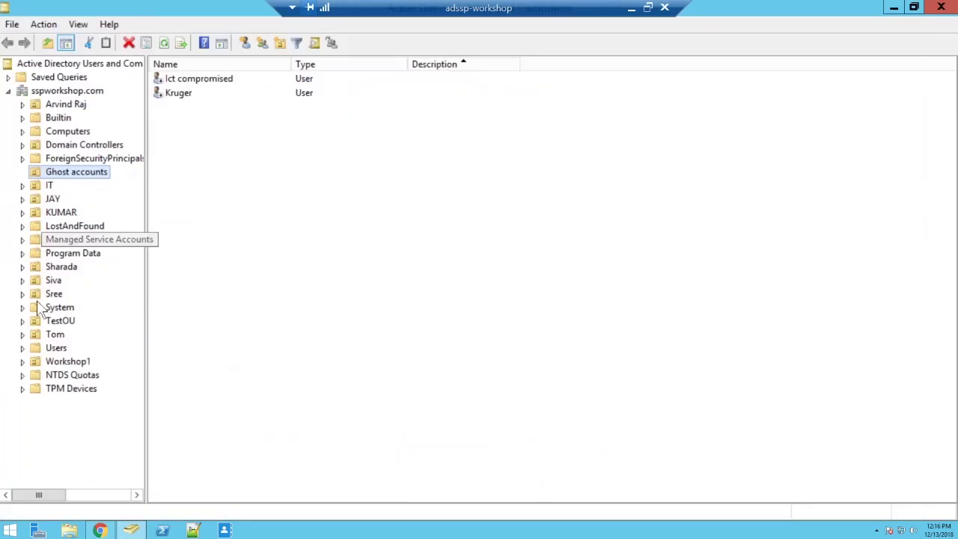
# Expand Sharada and browse the users in its Admin, Finance and Marketing OUs
pyautogui.click(23, 267)
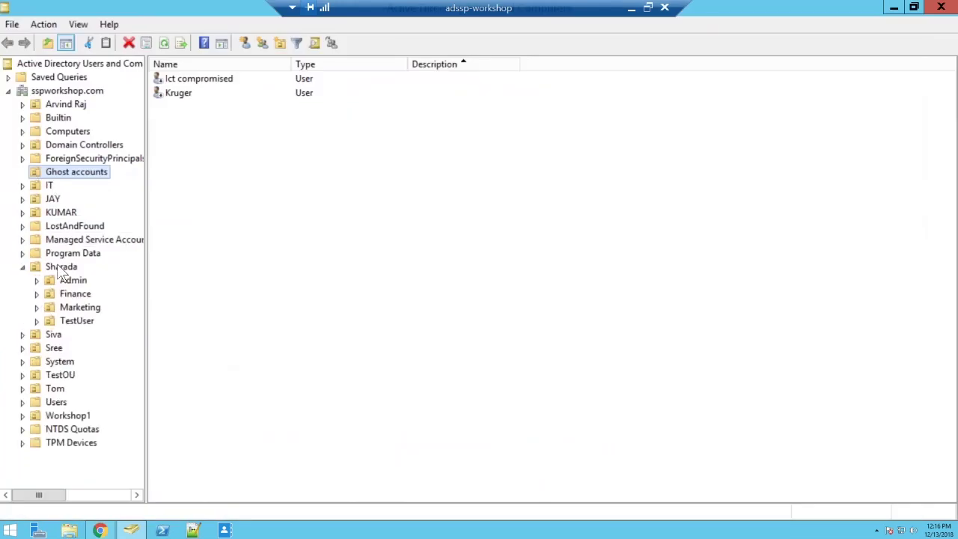
pyautogui.click(57, 270)
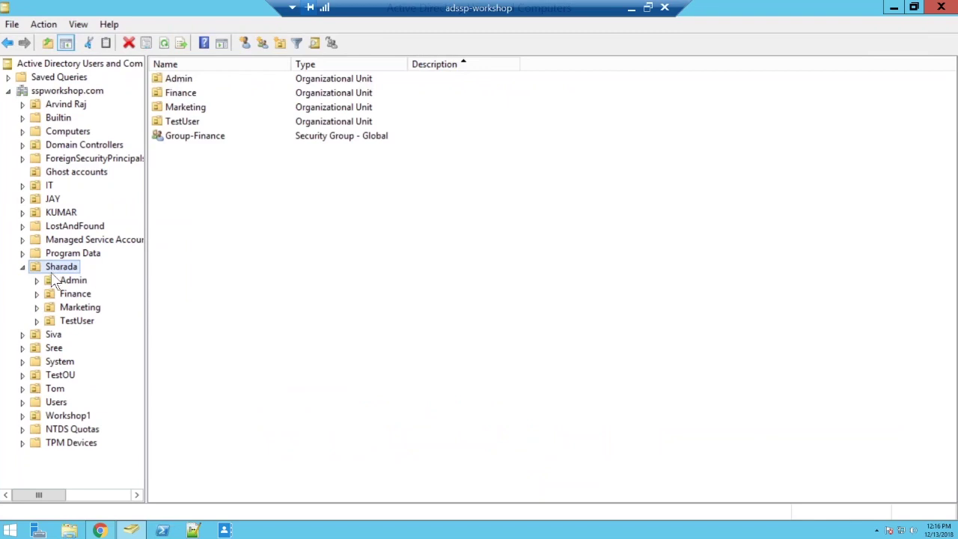
pyautogui.doubleClick(204, 78)
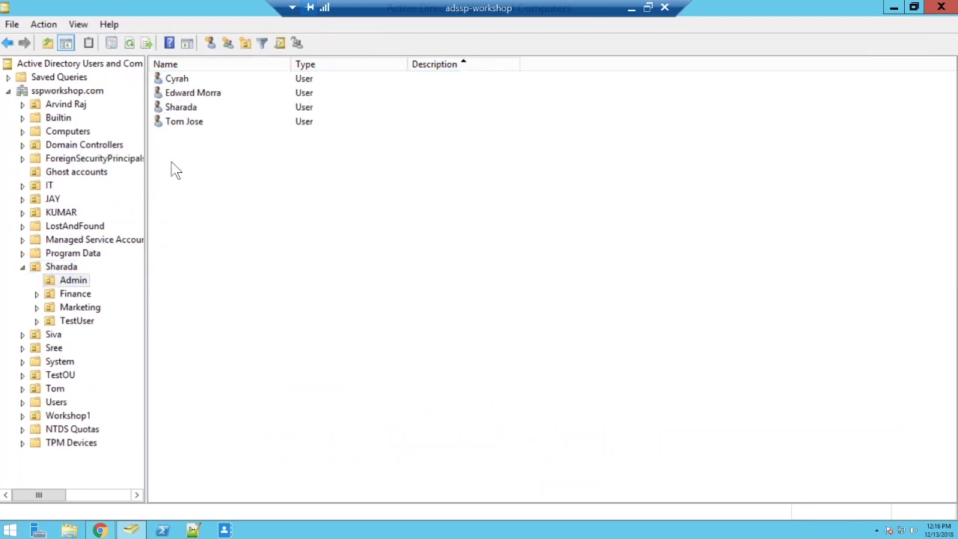
pyautogui.click(74, 294)
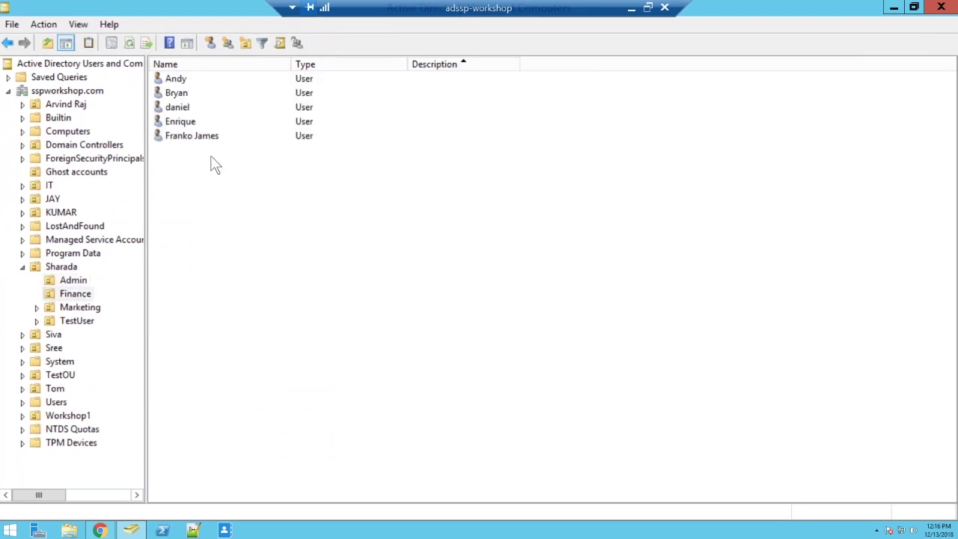
pyautogui.click(91, 307)
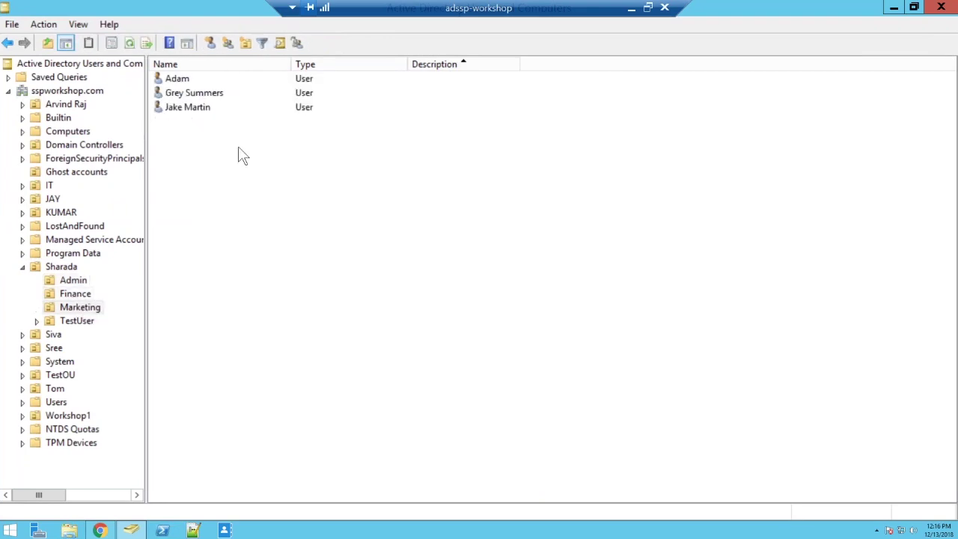
pyautogui.click(73, 282)
pyautogui.click(76, 293)
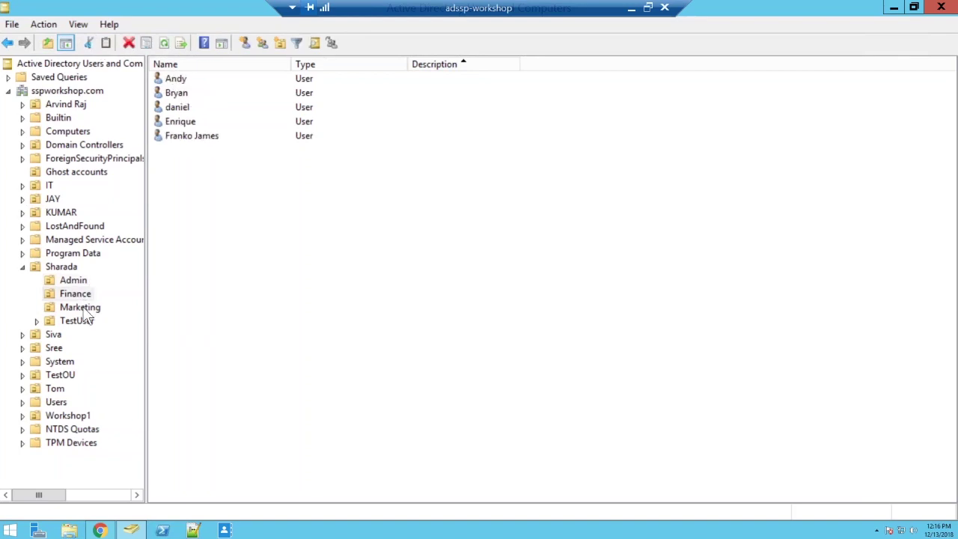
pyautogui.click(85, 309)
pyautogui.click(84, 282)
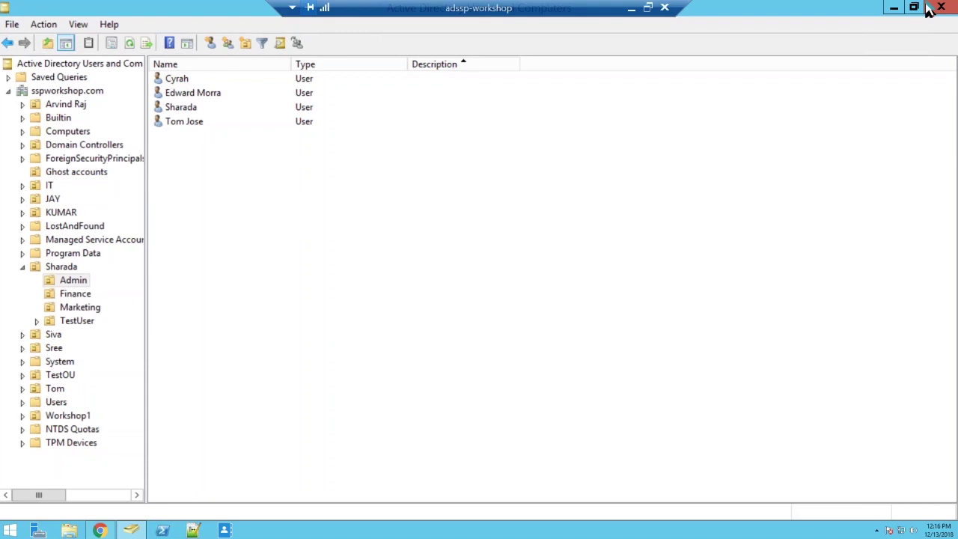
pyautogui.click(894, 7)
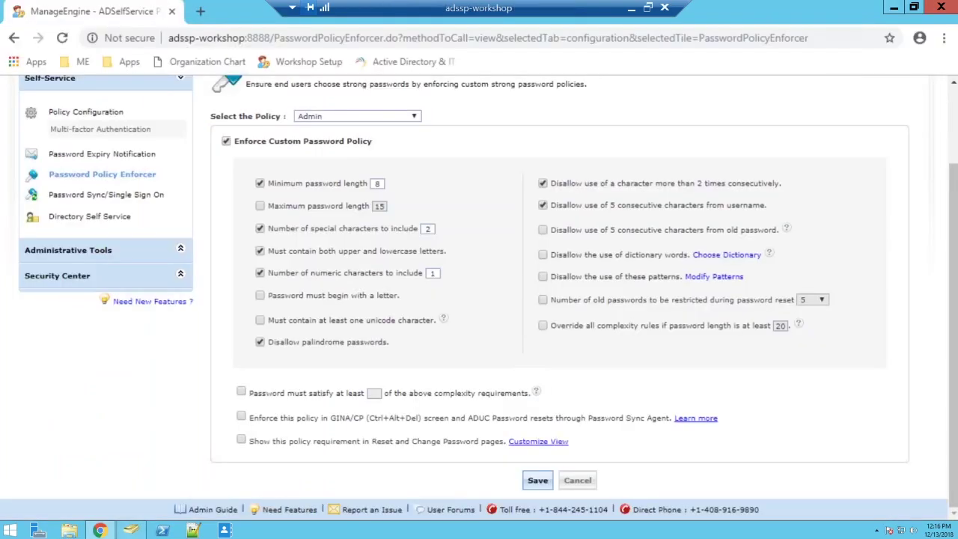
# Start a new policy named Marketing, ticking reset, unlock, update-details and change-password features
pyautogui.scroll(1, 566, 222)
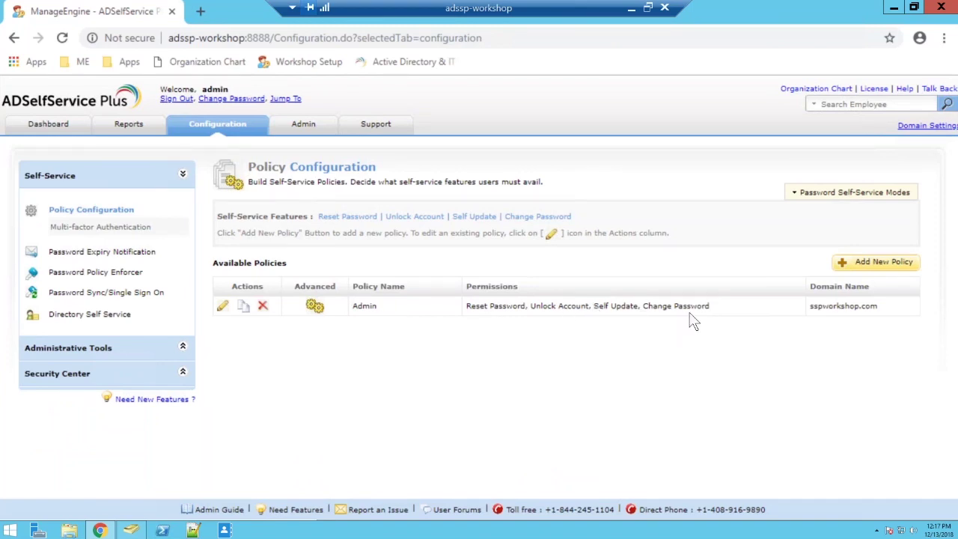
pyautogui.click(873, 261)
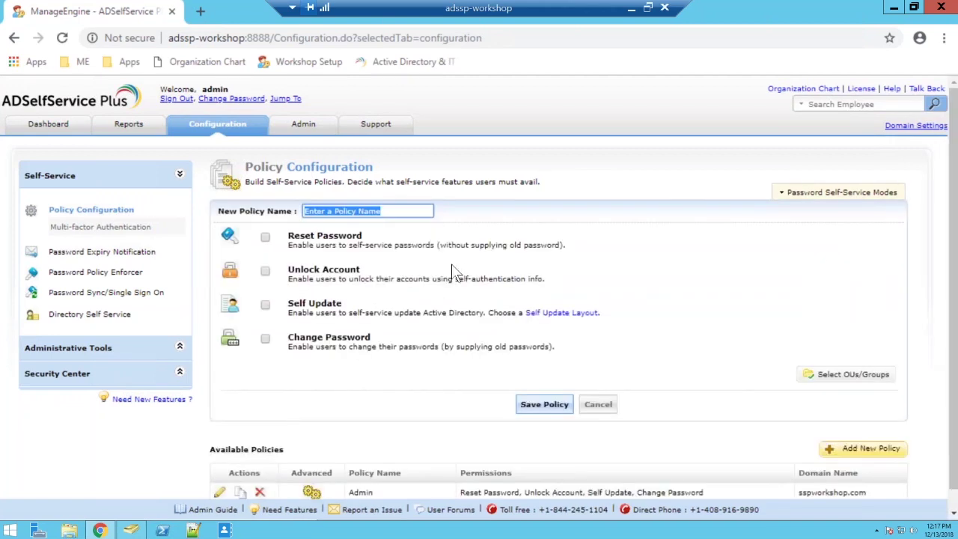
pyautogui.write('Marketing')
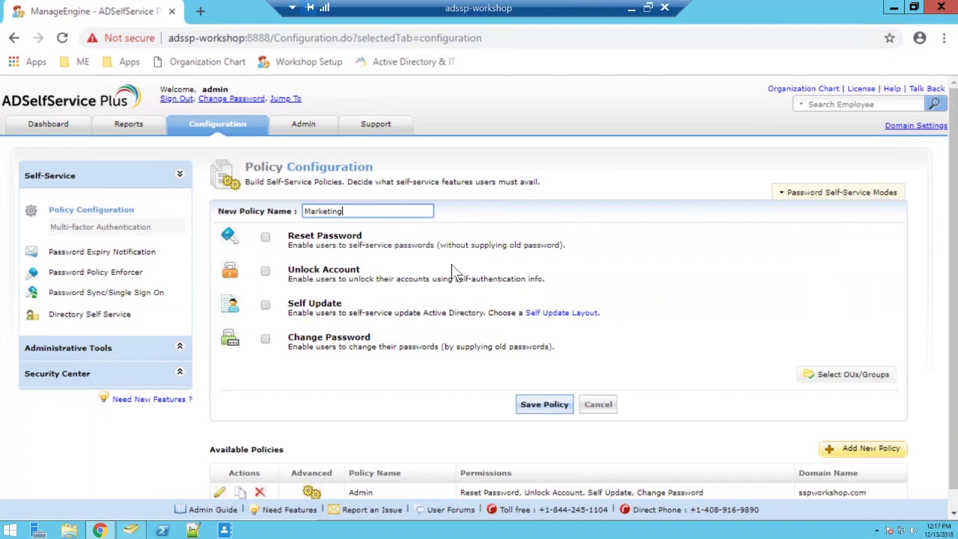
pyautogui.click(265, 237)
pyautogui.click(265, 271)
pyautogui.click(265, 305)
pyautogui.click(266, 338)
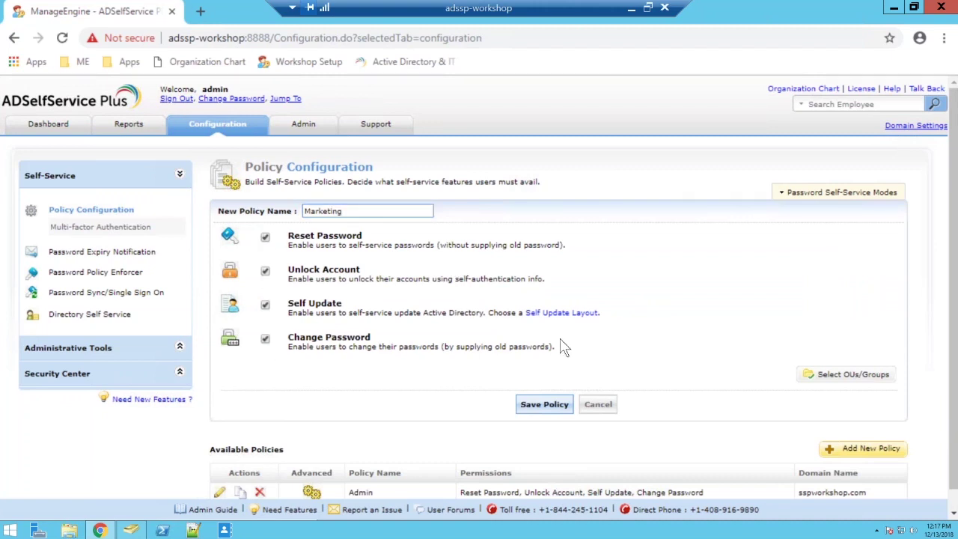
# Apply the policy to the Marketing OU, drop account unlocking, and save it
pyautogui.click(847, 374)
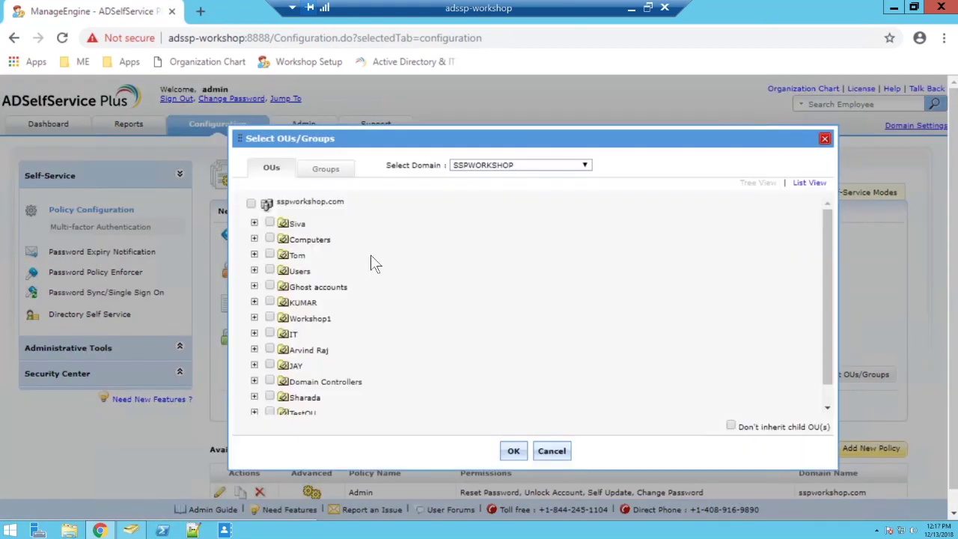
pyautogui.click(255, 398)
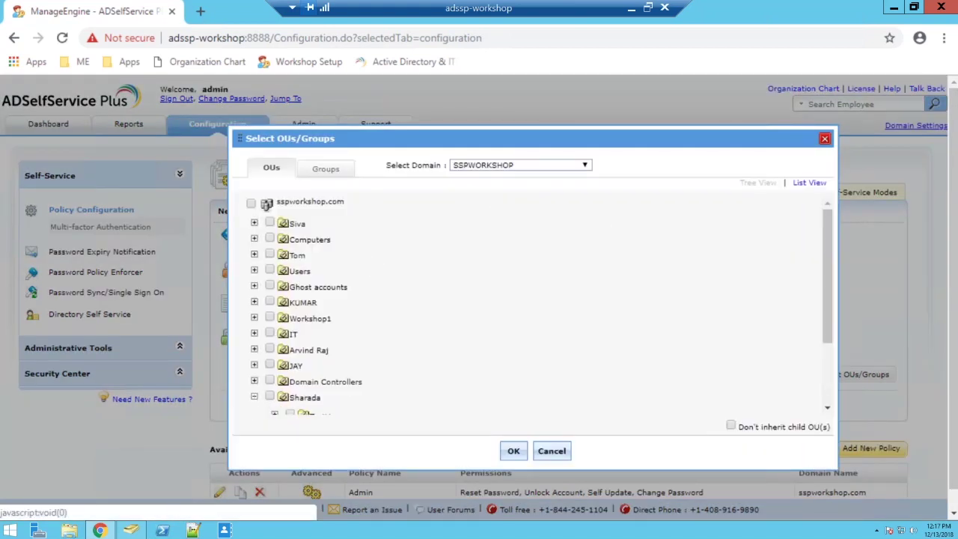
pyautogui.scroll(-3, 330, 356)
pyautogui.click(291, 339)
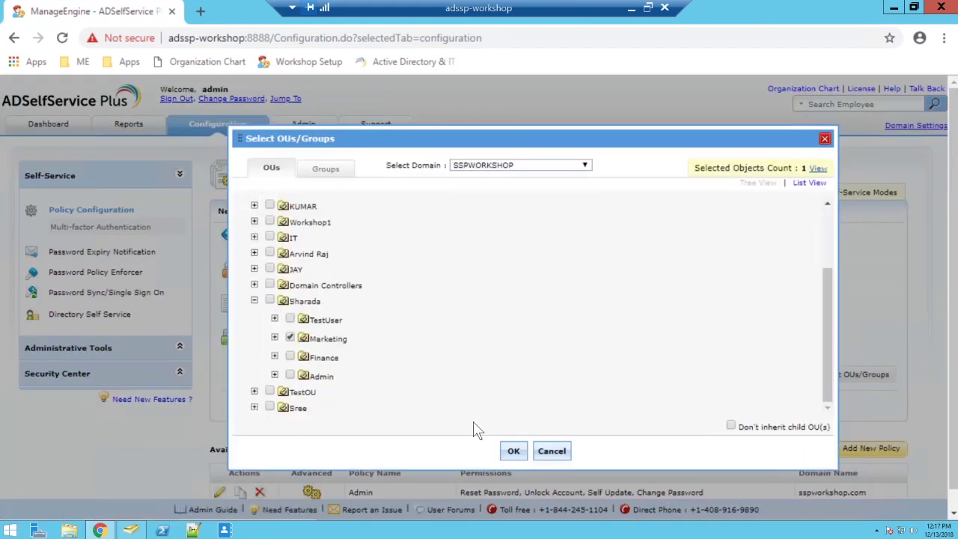
pyautogui.click(513, 452)
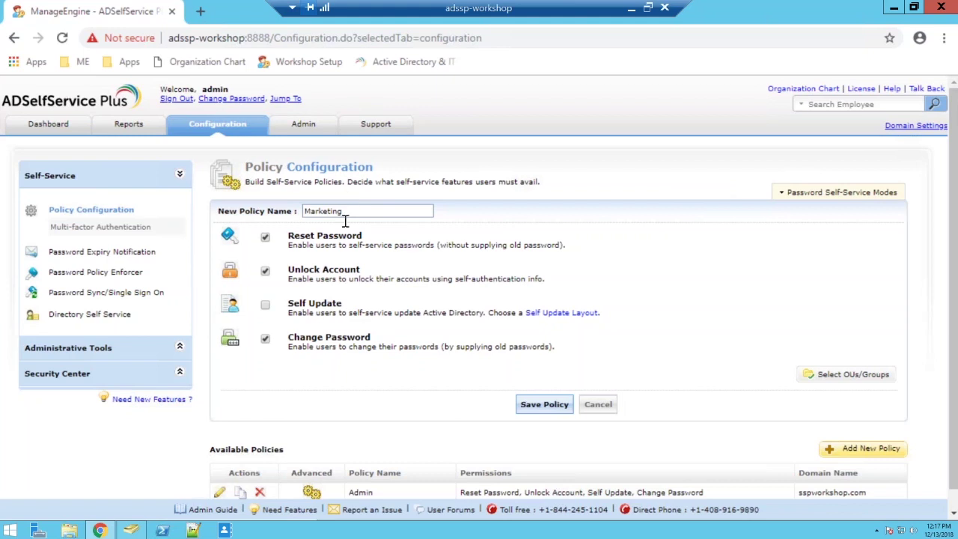
pyautogui.click(266, 272)
pyautogui.click(544, 404)
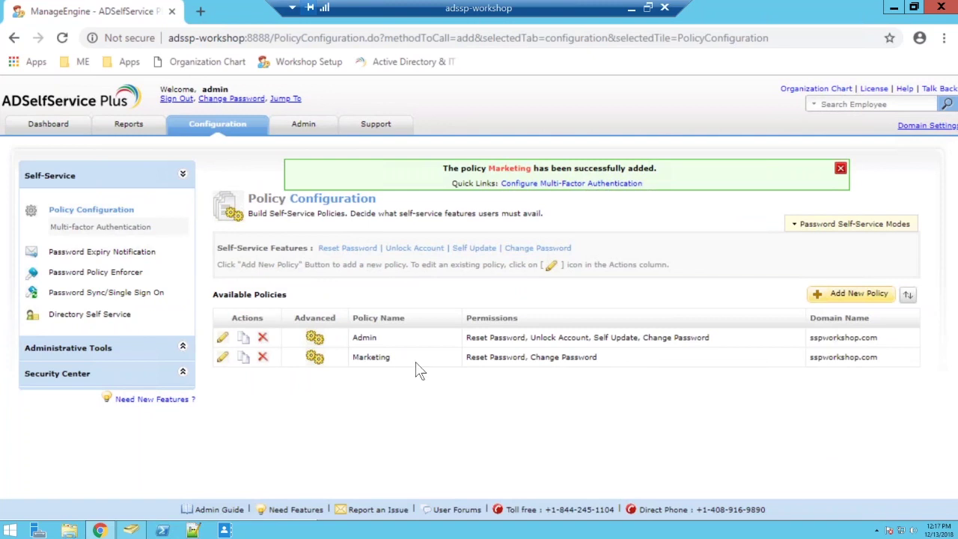
pyautogui.click(117, 275)
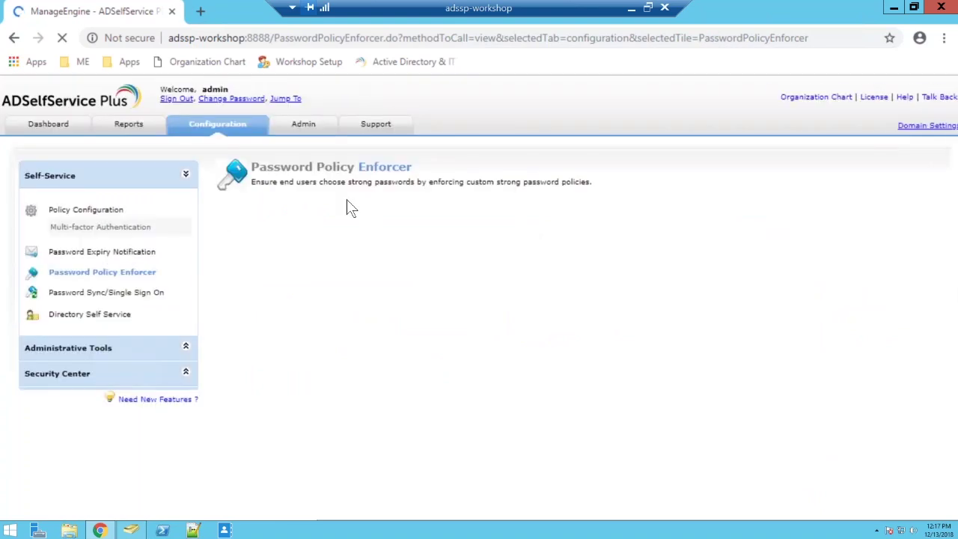
# Switch the Password Policy Enforcer view to the Admin policy's rules
pyautogui.click(356, 215)
pyautogui.click(328, 234)
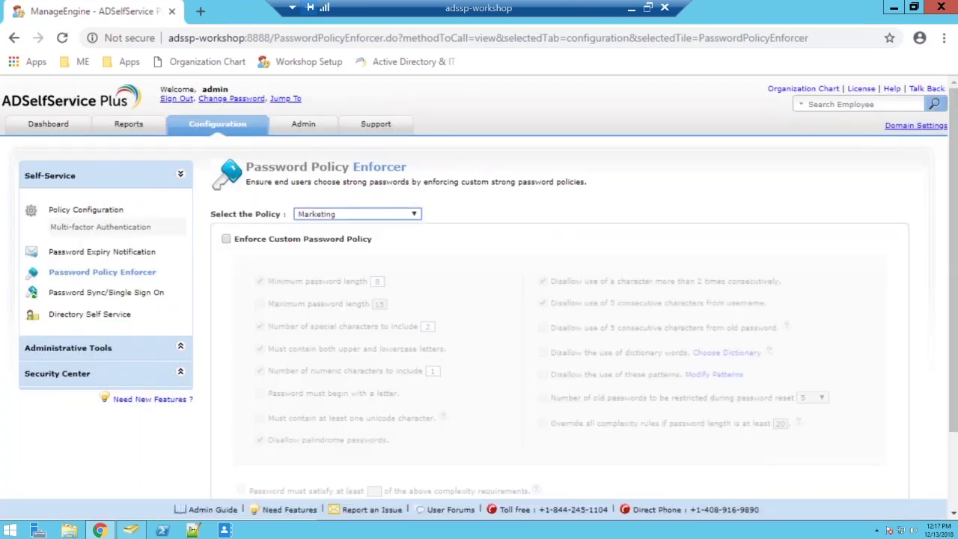
pyautogui.click(387, 217)
pyautogui.click(357, 232)
pyautogui.click(334, 216)
pyautogui.click(333, 226)
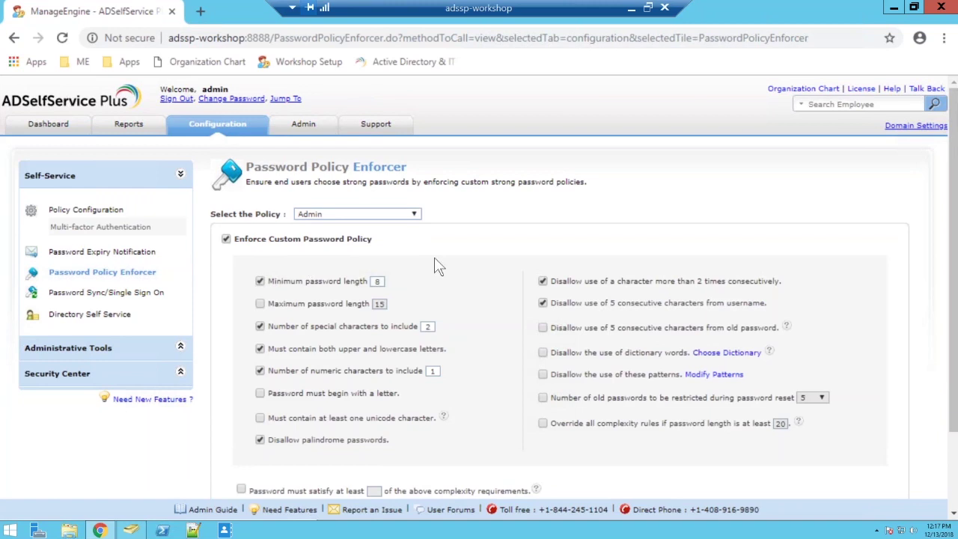
# Show the policy requirements on reset/change pages and require at least 5 complexity rules
pyautogui.scroll(-2, 423, 300)
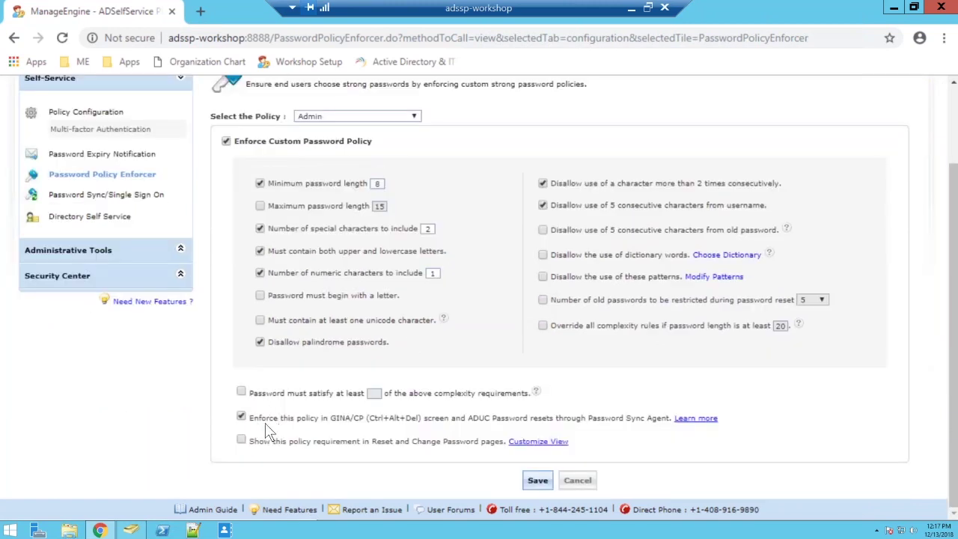
pyautogui.click(241, 440)
pyautogui.click(242, 392)
pyautogui.press('Tab')
pyautogui.write('5')
# Change the Web Portal palindrome message to 'Disallow palindrome passwords' and save the messages
pyautogui.click(541, 480)
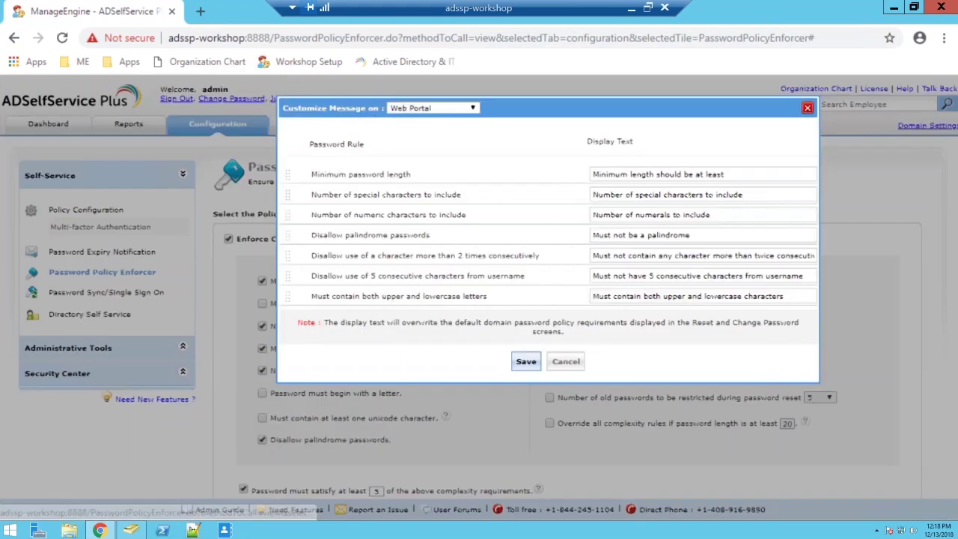
pyautogui.click(446, 111)
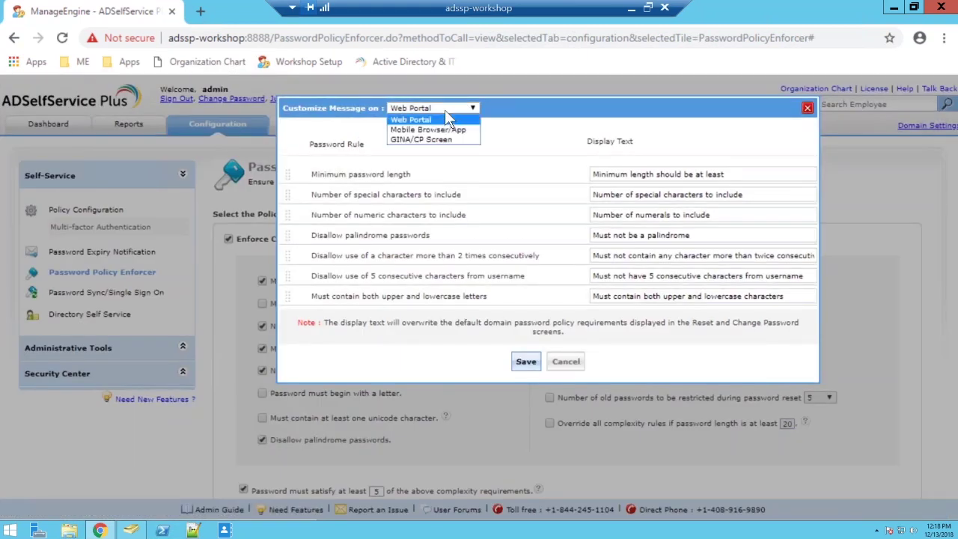
pyautogui.click(445, 116)
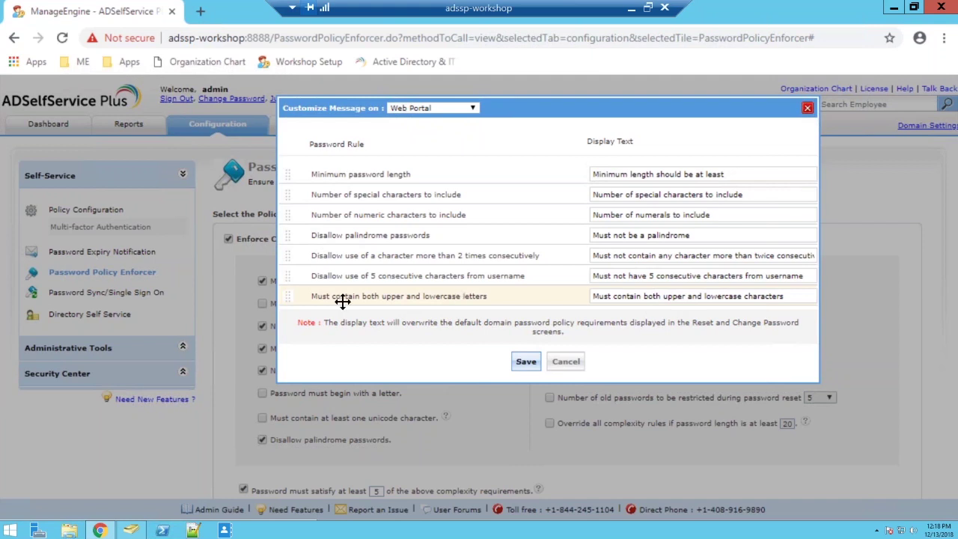
pyautogui.click(700, 235)
pyautogui.hotkey('ctrl', 'a')
pyautogui.write('Dis')
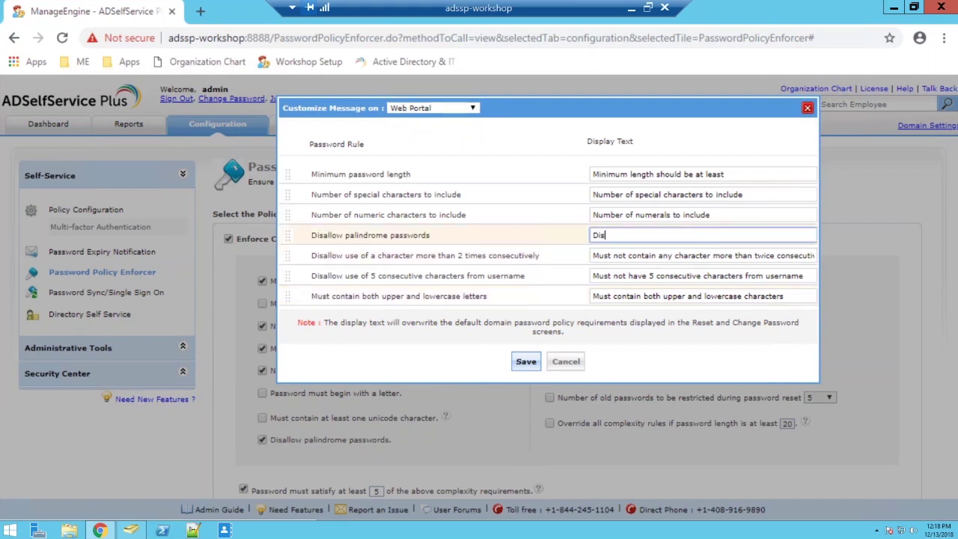
pyautogui.write('allow palid')
pyautogui.write('rome pass')
pyautogui.click(636, 235)
pyautogui.write('n')
pyautogui.press('End')
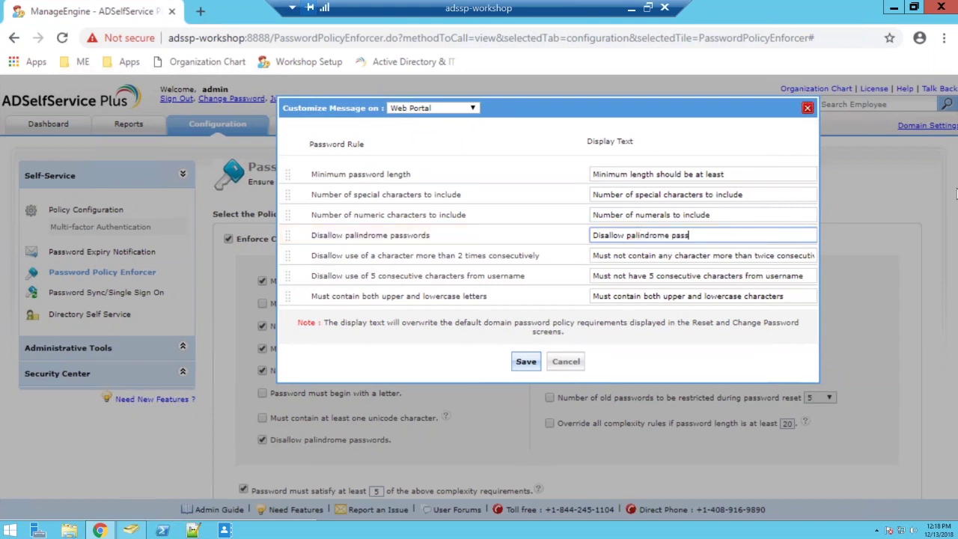
pyautogui.write('words')
pyautogui.click(525, 366)
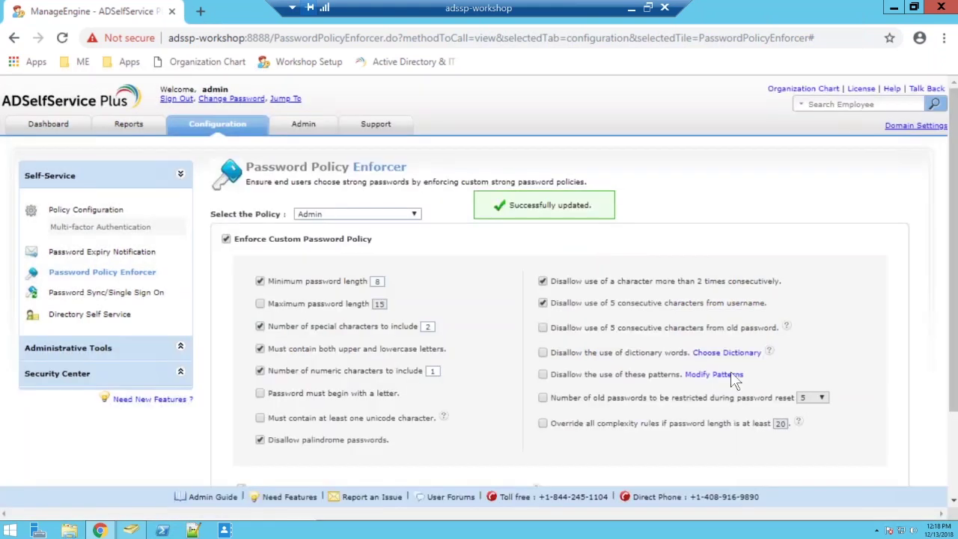
# Reopen the customized rule messages to check them, closing without further changes
pyautogui.scroll(-3, 667, 419)
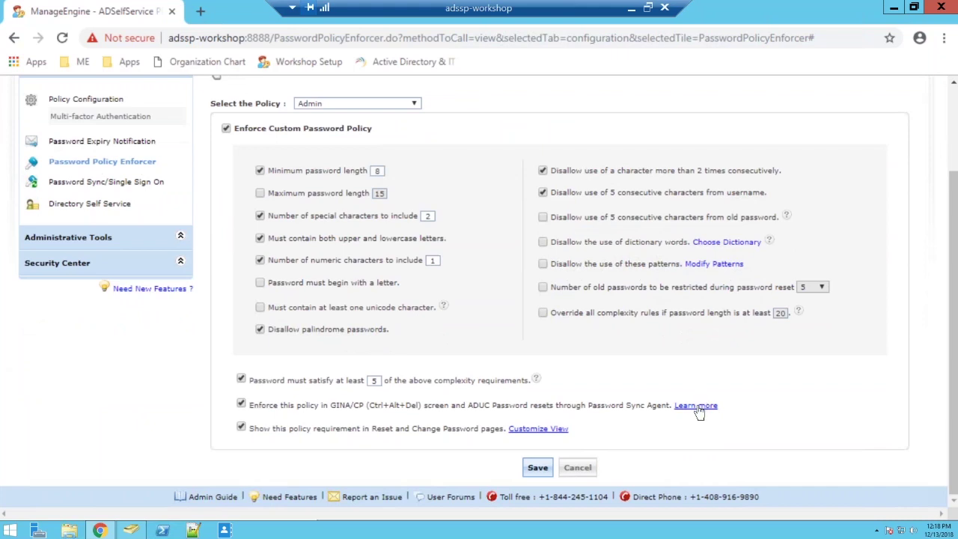
pyautogui.click(538, 430)
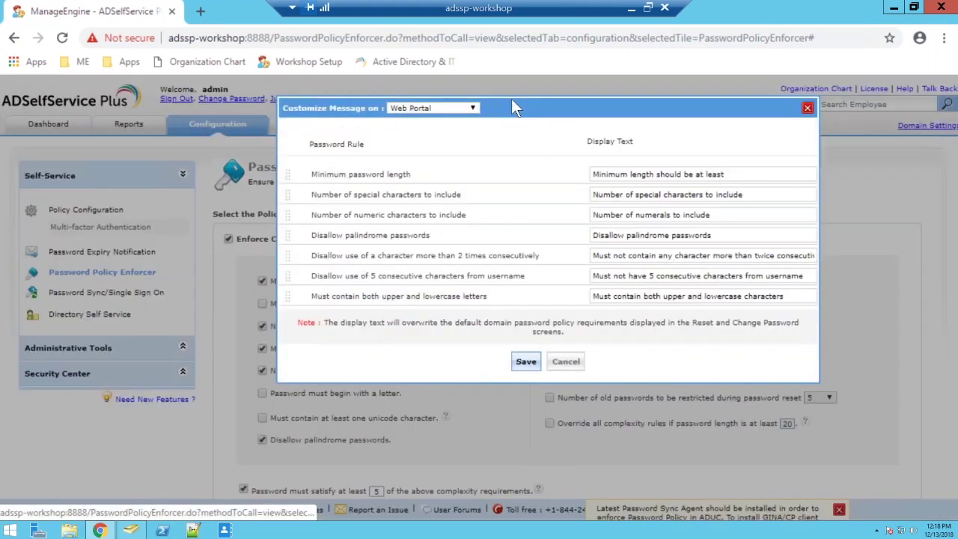
pyautogui.click(453, 108)
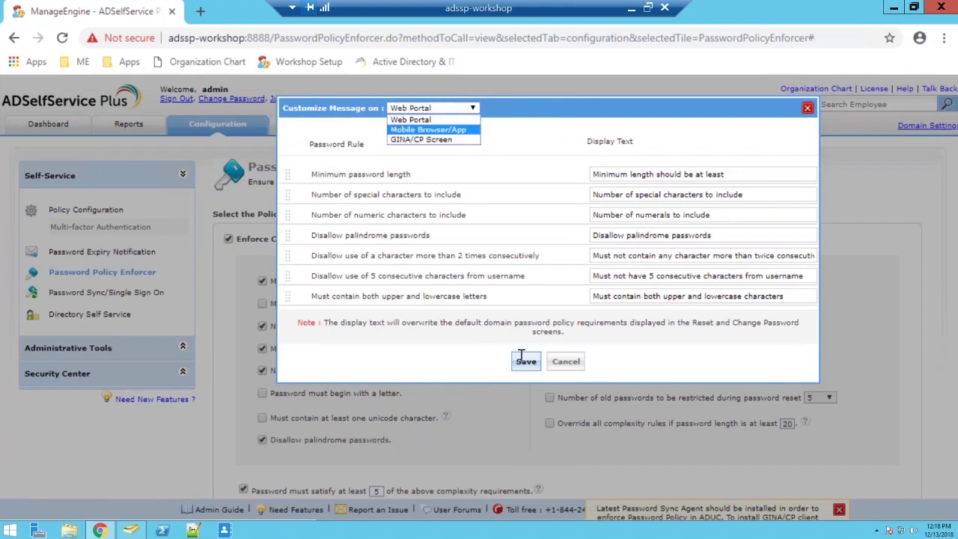
pyautogui.click(577, 368)
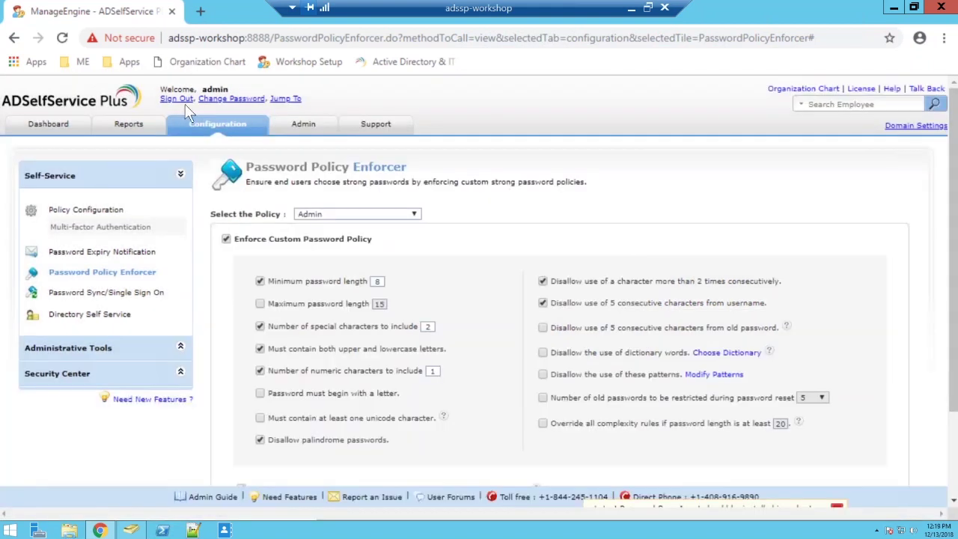
# Save the Admin password policy settings
pyautogui.scroll(-2, 524, 449)
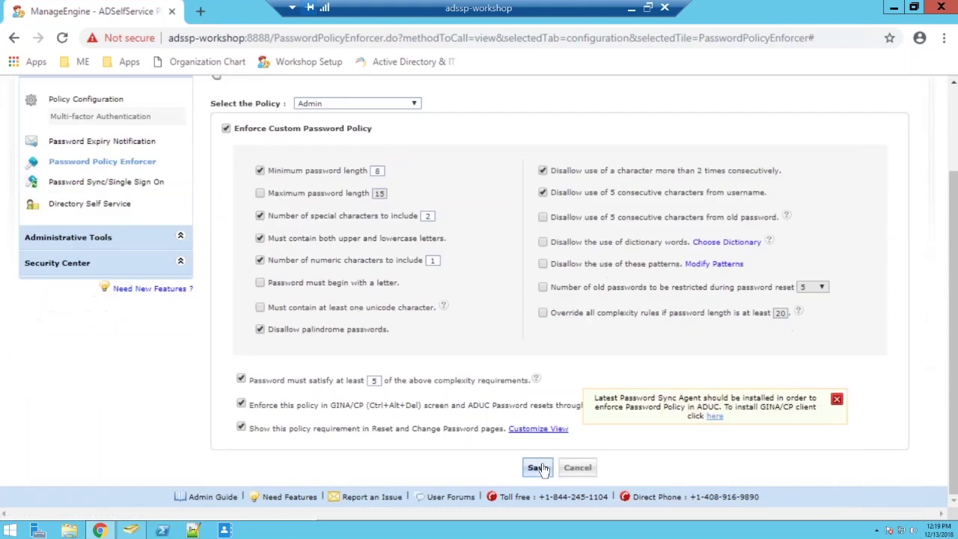
pyautogui.click(539, 468)
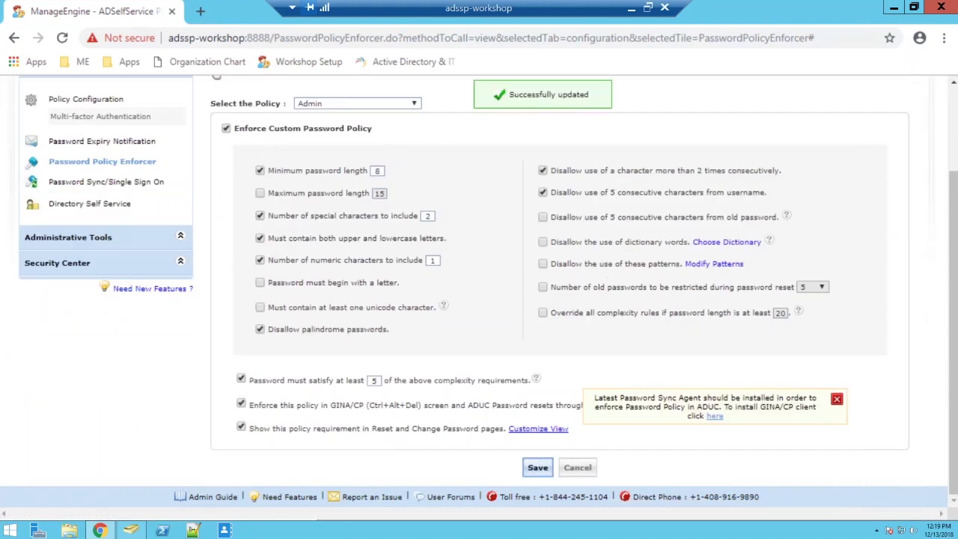
pyautogui.click(99, 530)
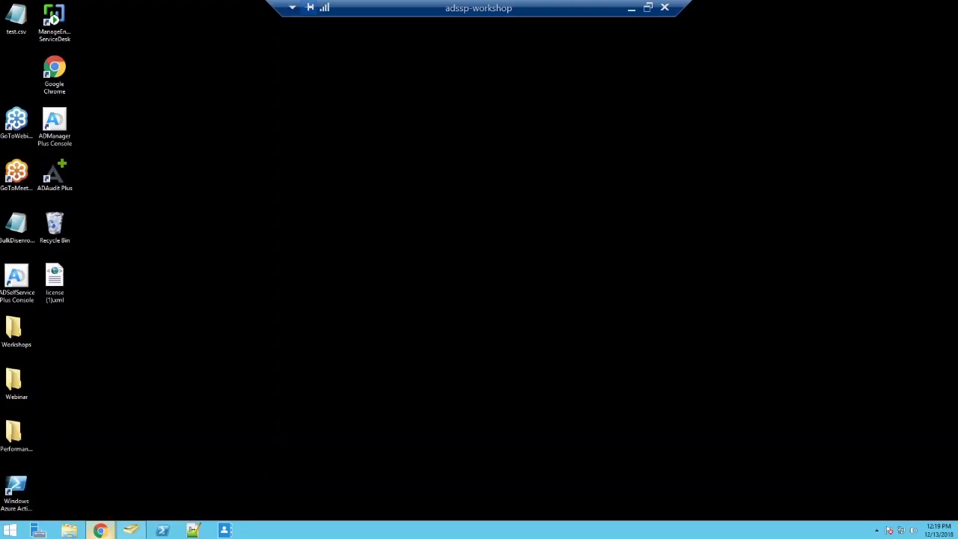
pyautogui.click(99, 530)
# In a private window, load the ADSelfService Plus bookmark and sign in as the domain user
pyautogui.click(131, 530)
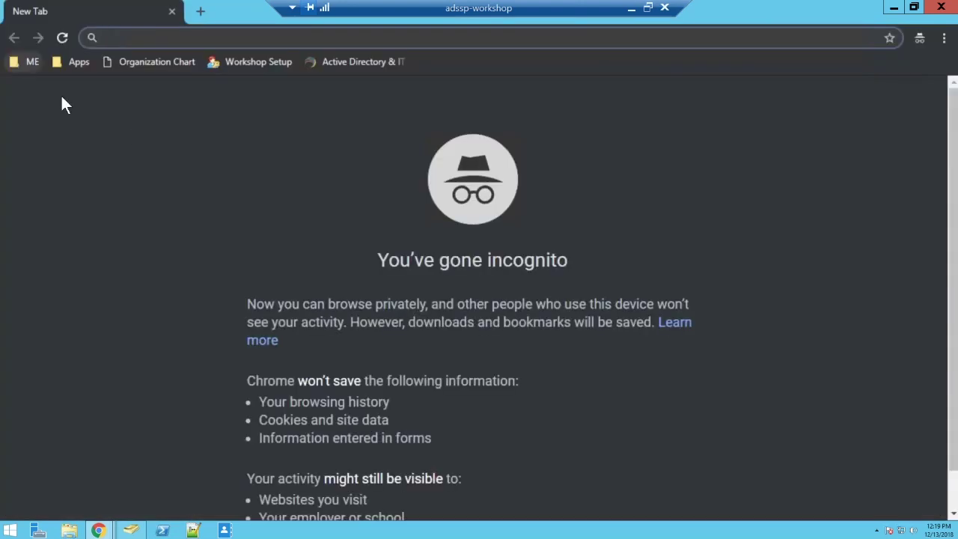
pyautogui.click(32, 62)
pyautogui.click(96, 85)
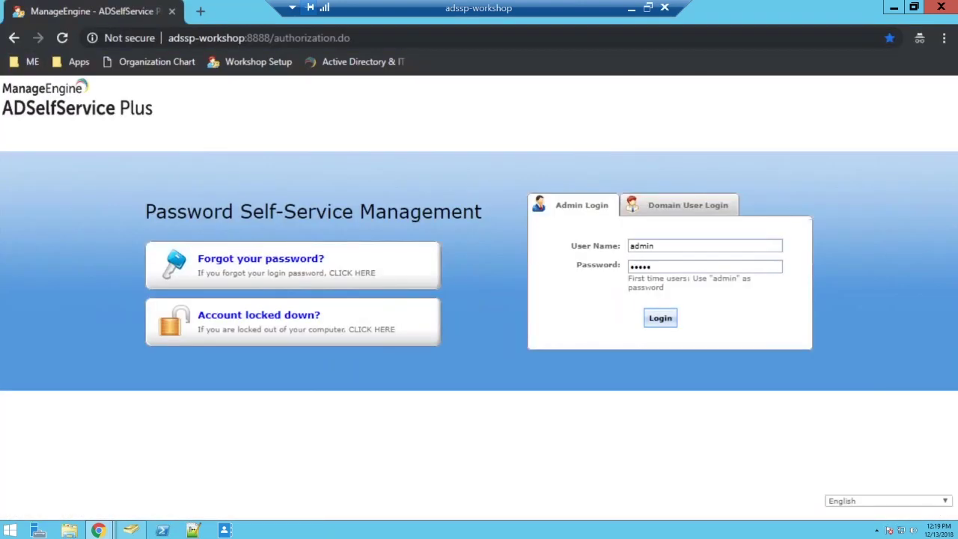
pyautogui.click(695, 205)
pyautogui.write('sharada')
pyautogui.press('Tab')
pyautogui.write('••')
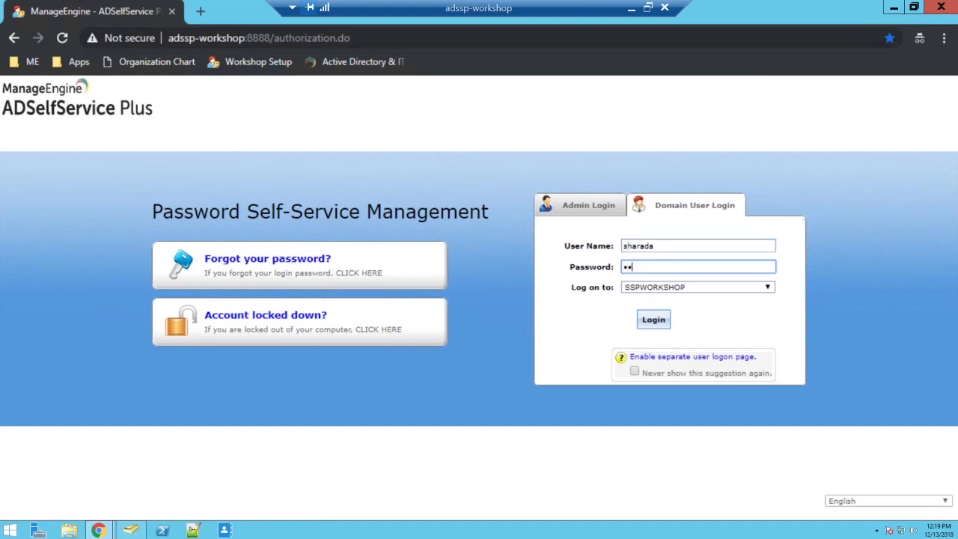
pyautogui.press('BackSpace')
pyautogui.press('BackSpace')
pyautogui.write('•••••••••')
pyautogui.press('Return')
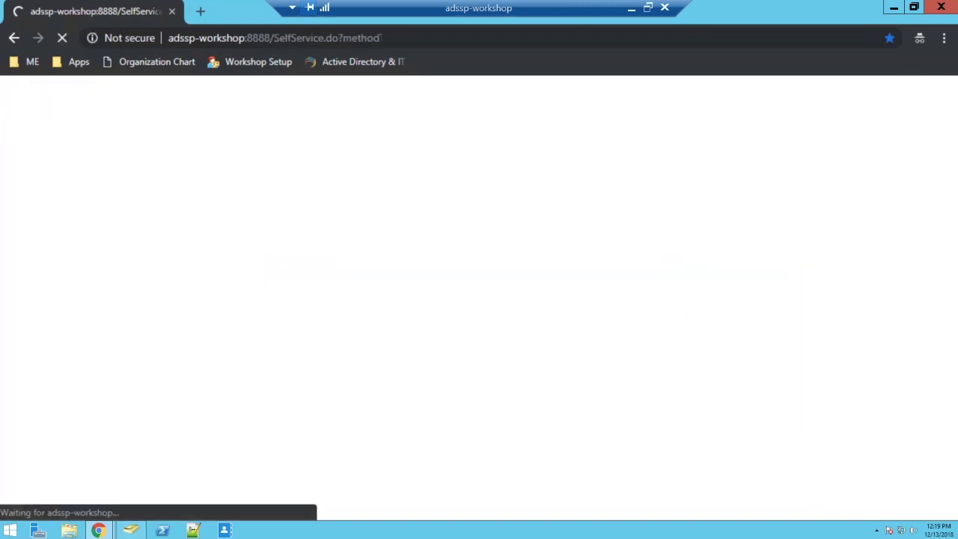
# On the Change Password page, exclude the Office 365 Sync account
pyautogui.click(133, 134)
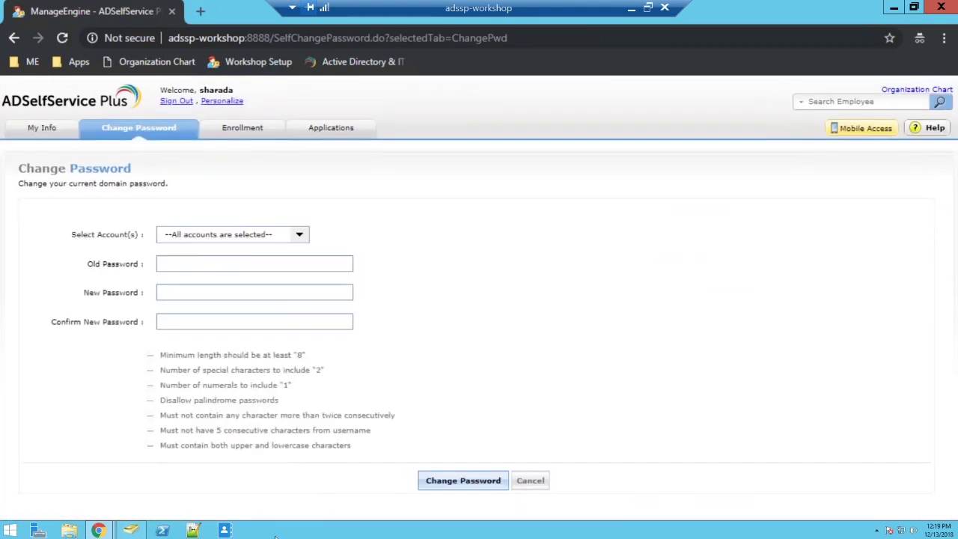
pyautogui.click(277, 234)
pyautogui.click(172, 274)
# Enter the old password, new password and confirmation, and submit the change
pyautogui.click(322, 264)
pyautogui.write('•••••••••')
pyautogui.press('Tab')
pyautogui.write('••••••••')
pyautogui.hotkey('ctrl', 'a')
pyautogui.write('••')
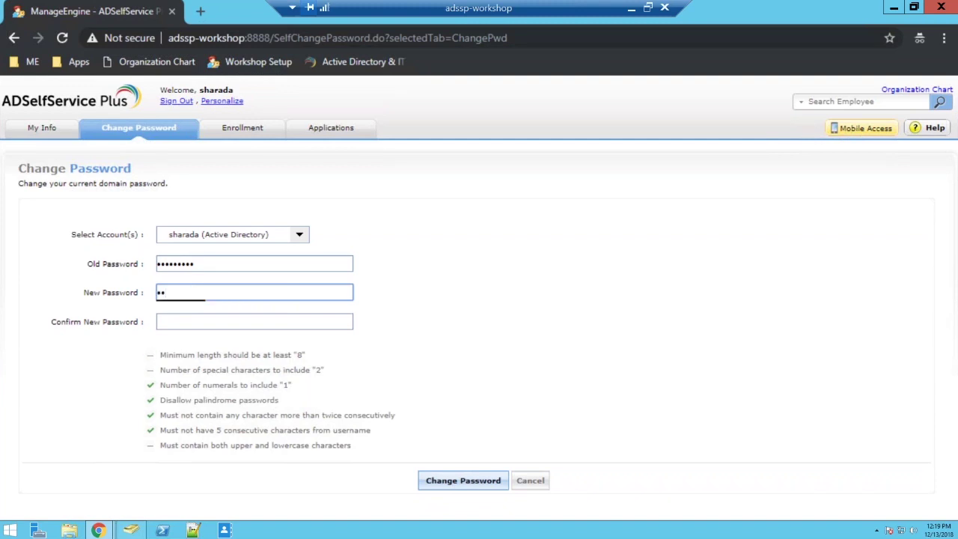
pyautogui.write('•••••••')
pyautogui.press('Tab')
pyautogui.write('•••••••••')
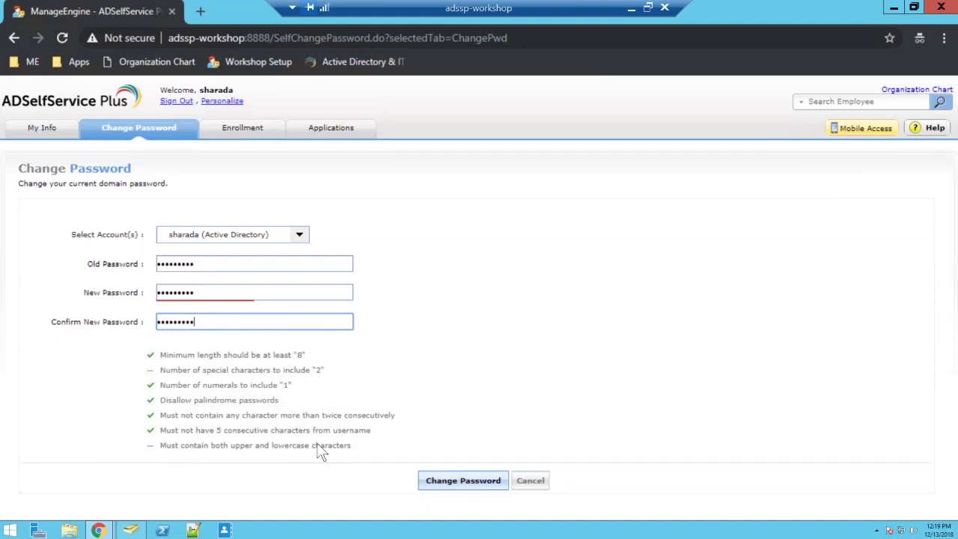
pyautogui.click(486, 488)
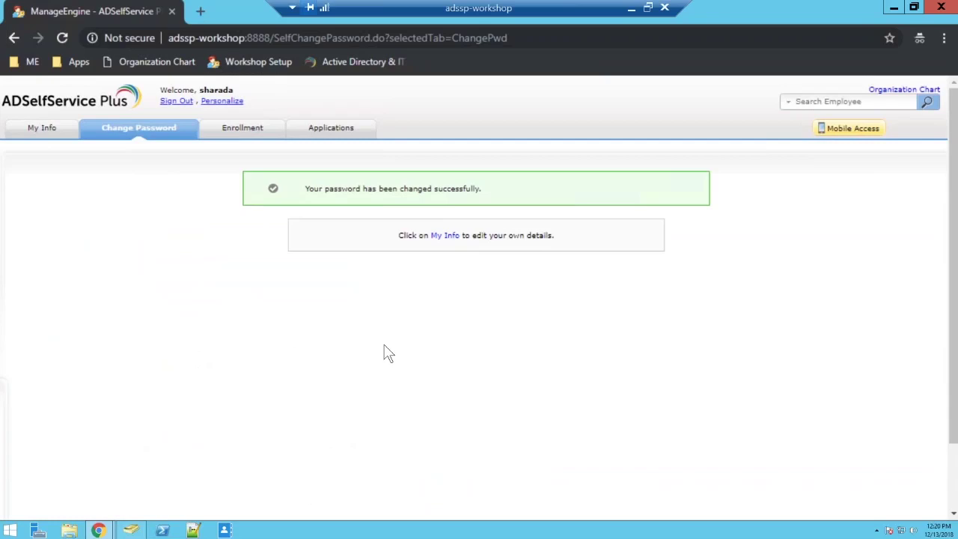
# Sign out and log back in to the portal as the Marketing OU domain user
pyautogui.click(176, 101)
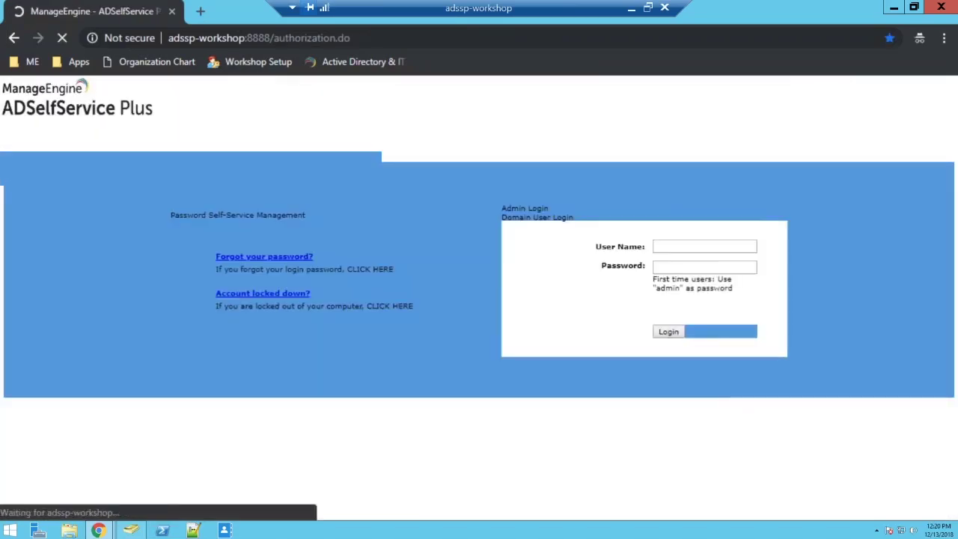
pyautogui.write('ADAM')
pyautogui.press('Tab')
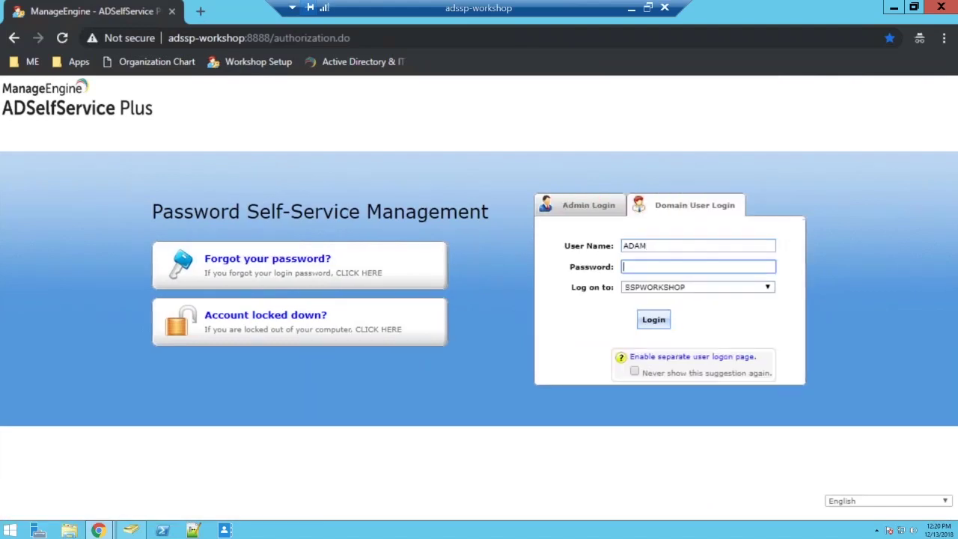
pyautogui.hotkey('shift', 'Tab')
pyautogui.write('adam')
pyautogui.press('Tab')
pyautogui.write('*********')
pyautogui.press('Return')
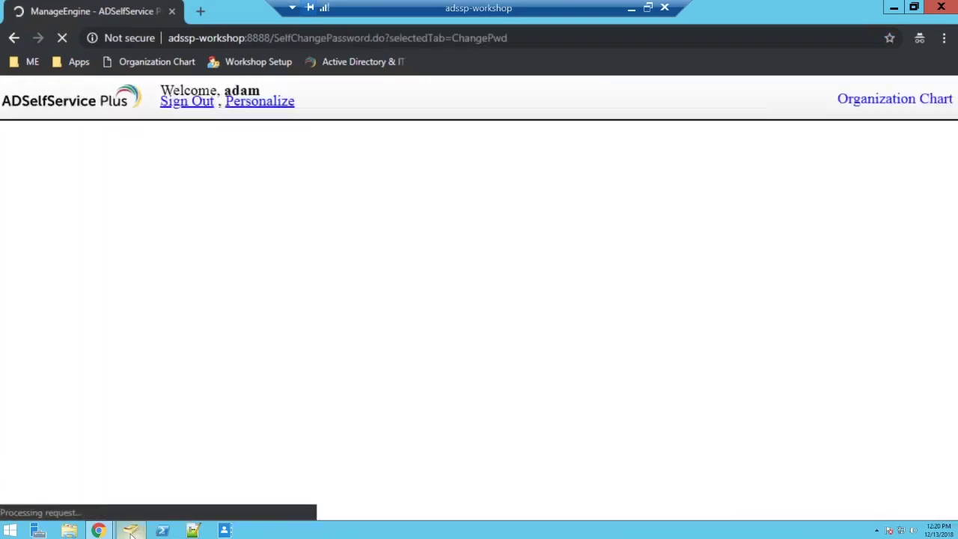
# Check the Marketing OU users in Active Directory Users and Computers, then return
pyautogui.click(131, 532)
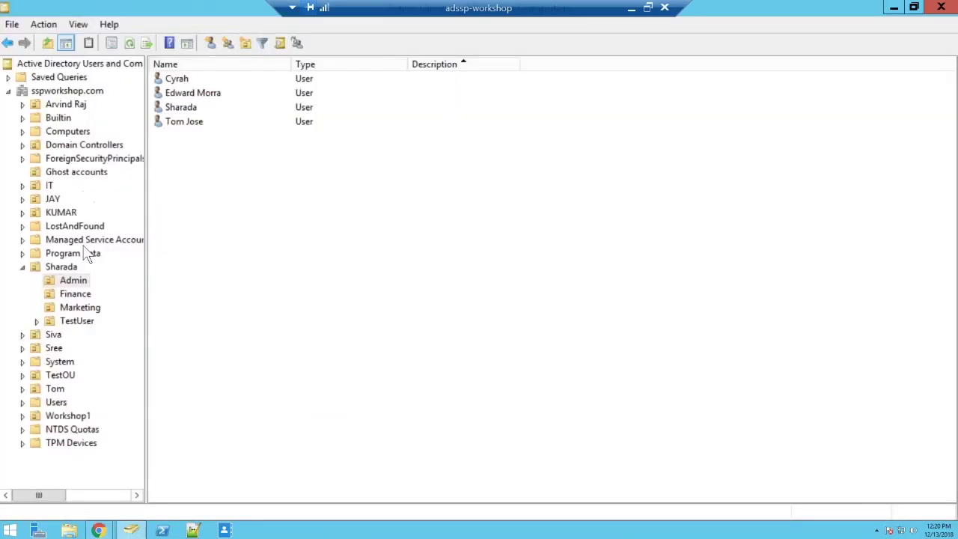
pyautogui.click(78, 308)
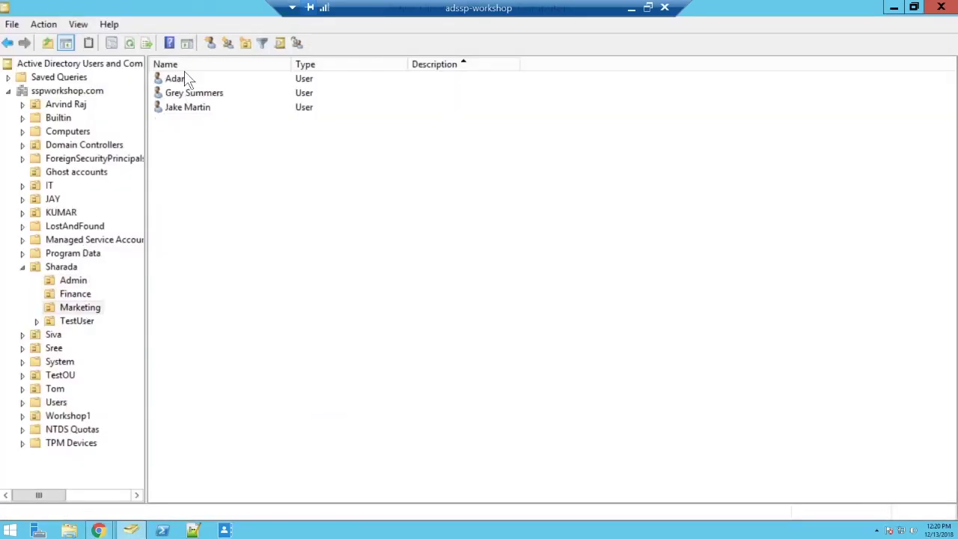
pyautogui.click(893, 9)
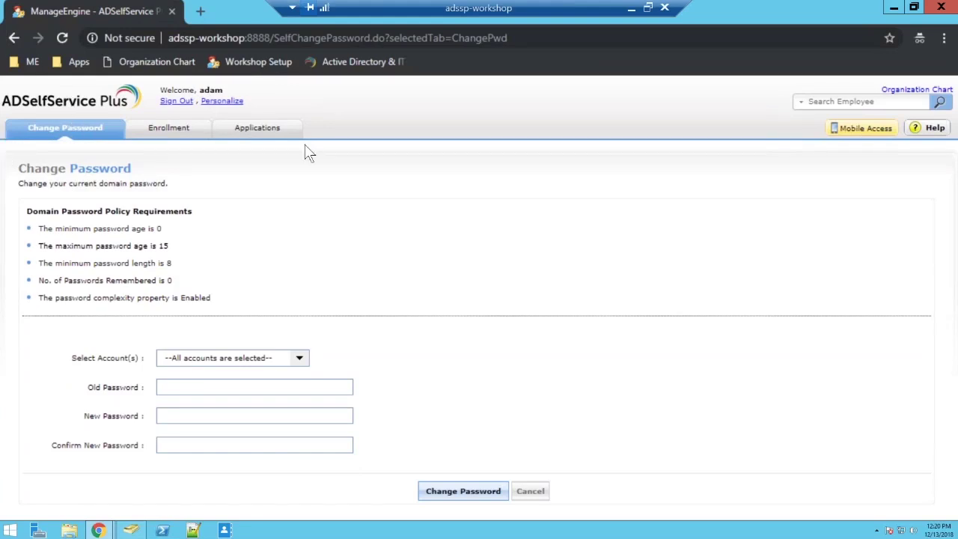
# Exclude Office 365 Sync, start the old password, cancel the form, and sign out
pyautogui.click(302, 361)
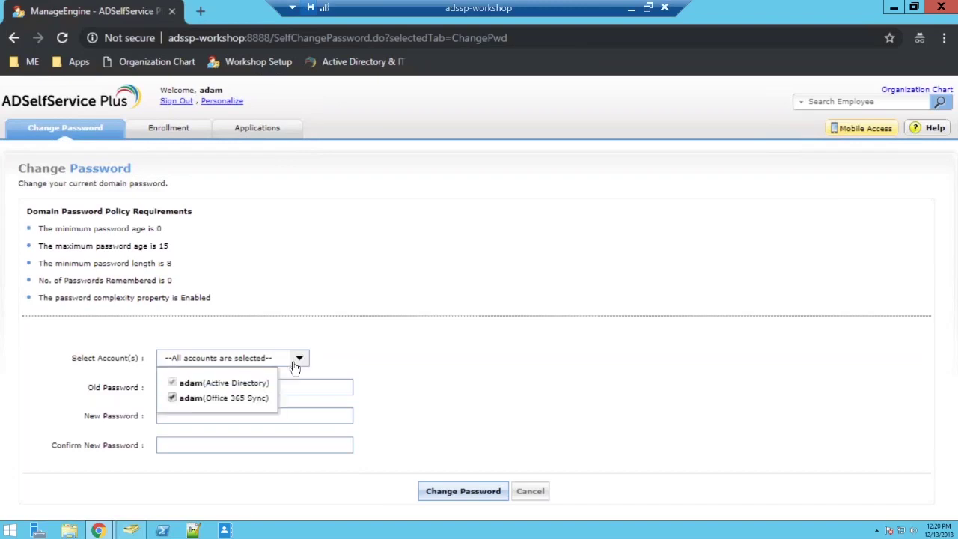
pyautogui.click(244, 397)
pyautogui.click(496, 344)
pyautogui.click(330, 387)
pyautogui.write('*****')
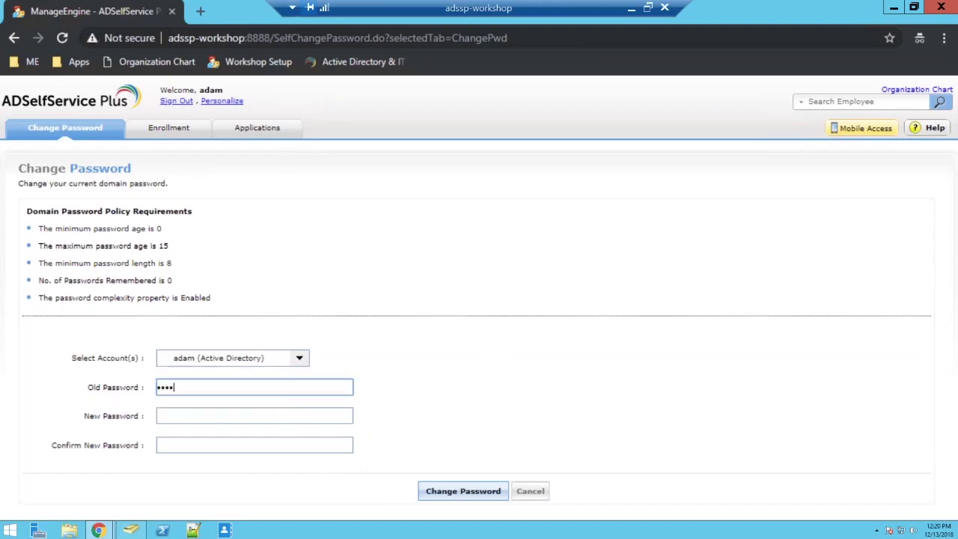
pyautogui.click(539, 496)
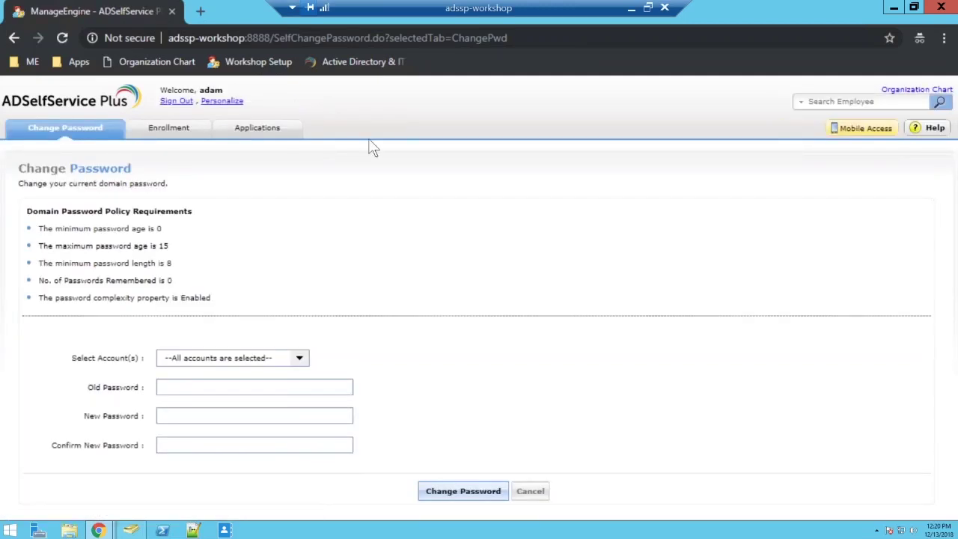
pyautogui.click(183, 102)
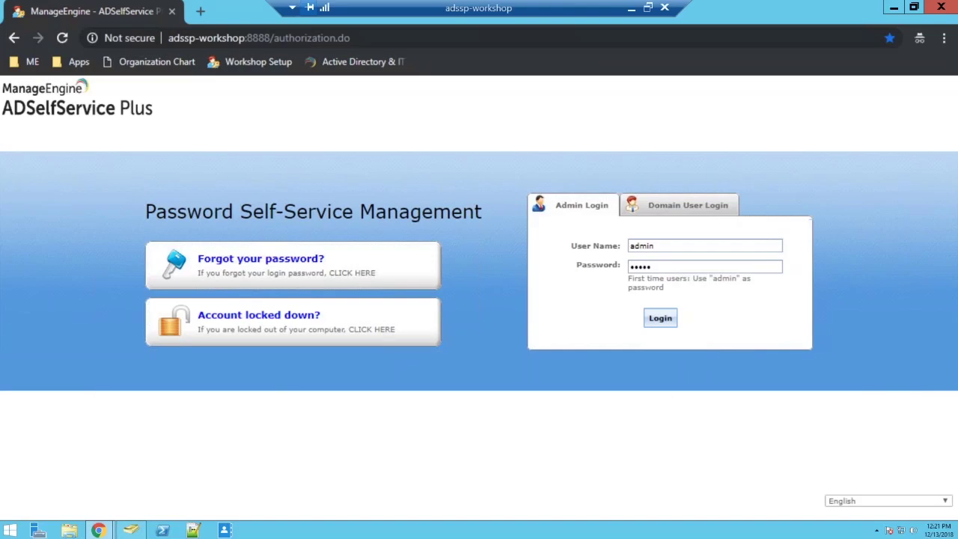
# Bring up the Windows security screen and leave it without changing anything
pyautogui.hotkey('ctrl', 'alt', 'End')
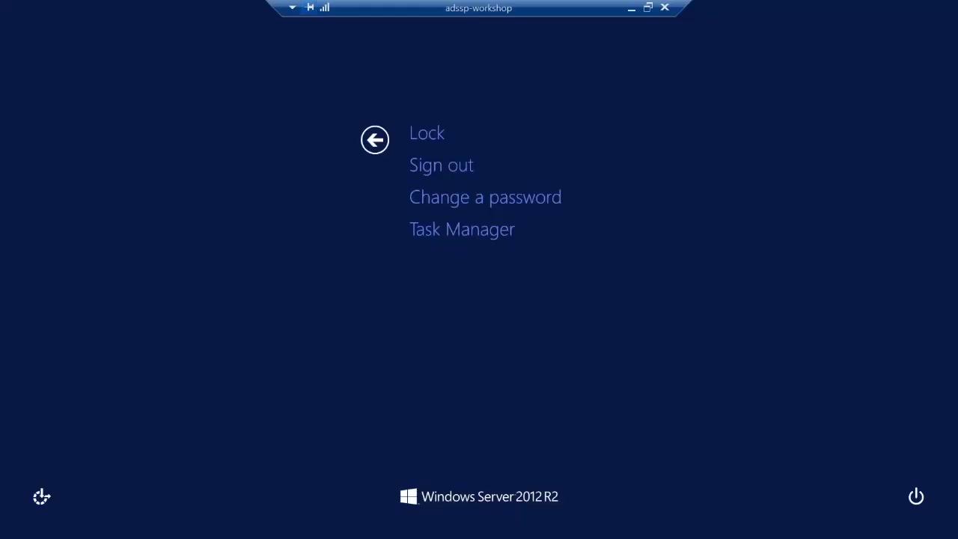
pyautogui.click(511, 194)
pyautogui.click(374, 140)
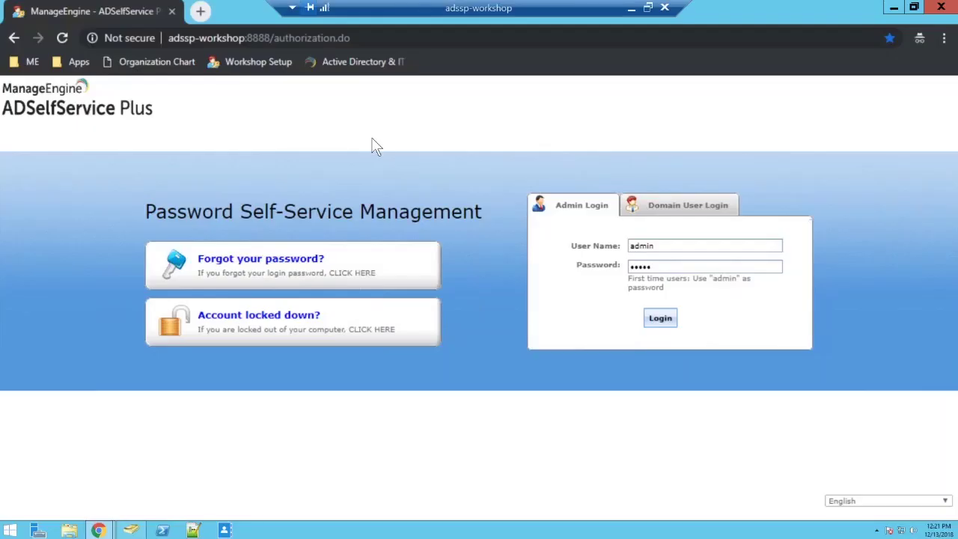
# Lock the Administrator session, fail one sign-in, and open the self-service password reset window
pyautogui.press('super')
pyautogui.click(905, 57)
pyautogui.click(800, 89)
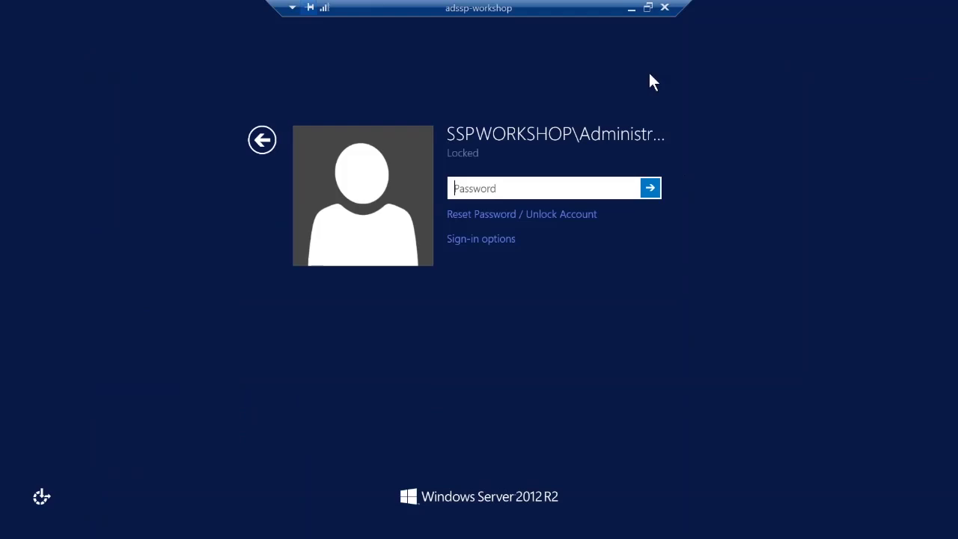
pyautogui.write('••••••••')
pyautogui.press('Return')
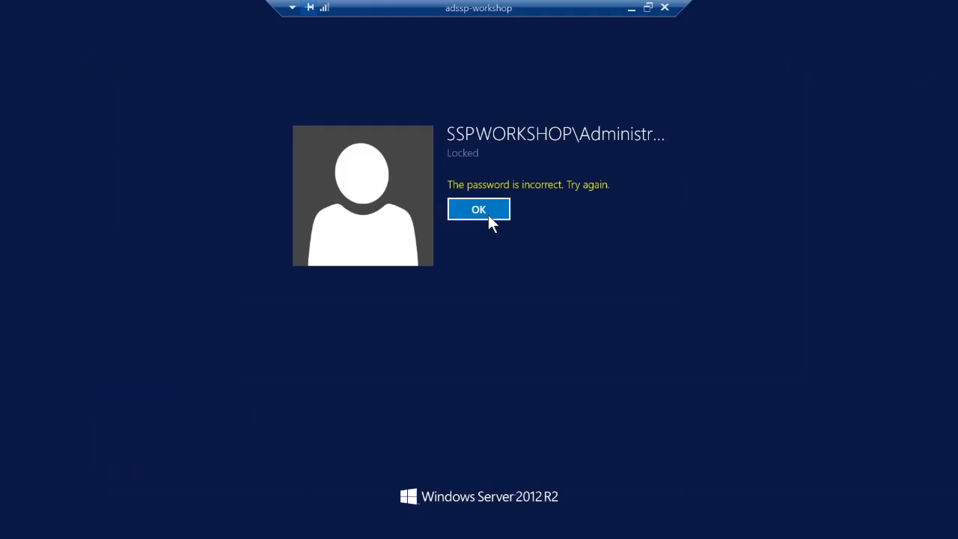
pyautogui.click(488, 213)
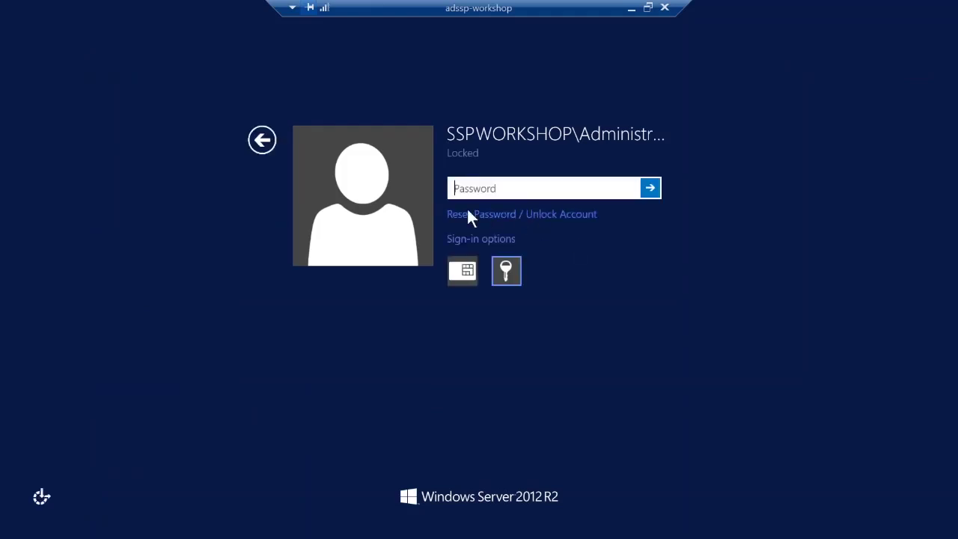
pyautogui.click(545, 222)
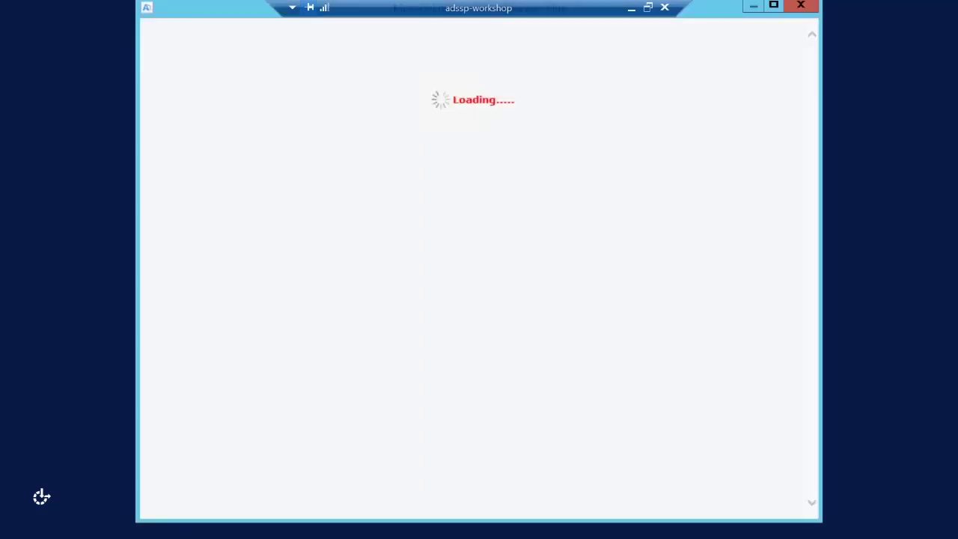
# Choose Reset Password and submit the domain user name with the captcha
pyautogui.click(442, 212)
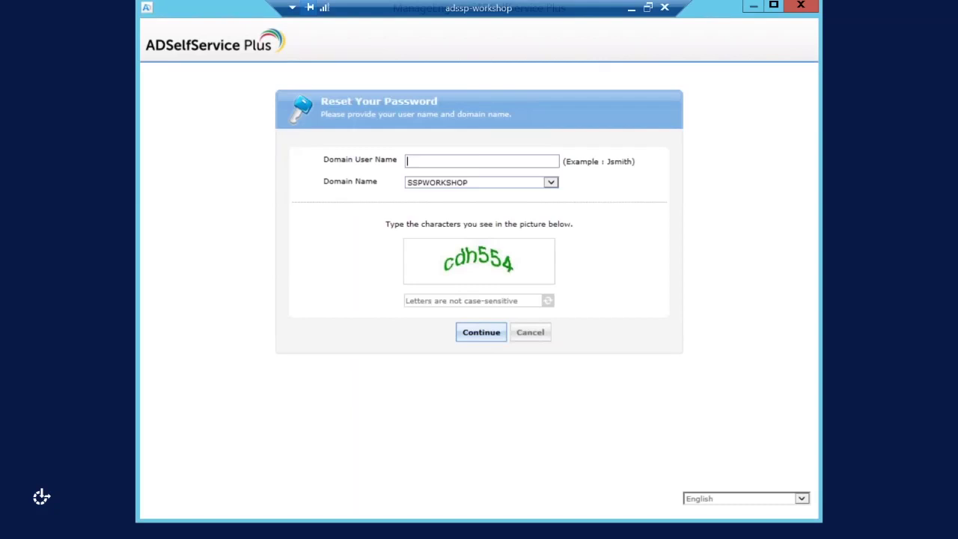
pyautogui.write('sharada')
pyautogui.press('Tab')
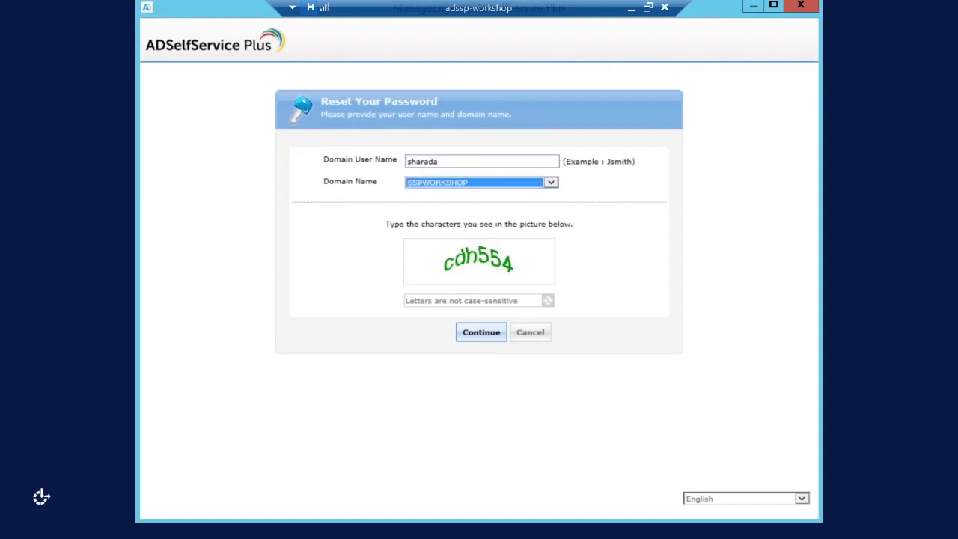
pyautogui.press('Tab')
pyautogui.write('cdh554')
pyautogui.press('Return')
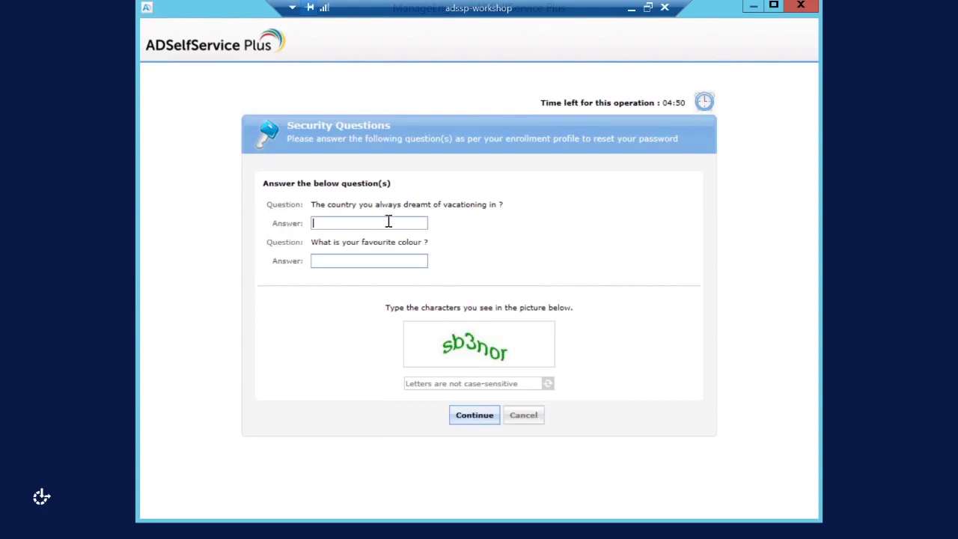
# Answer both security questions, enter the captcha, and submit
pyautogui.write('•••••')
pyautogui.hotkey('ctrl', 'a')
pyautogui.press('BackSpace')
pyautogui.write('•••••')
pyautogui.press('Tab')
pyautogui.write('•••••')
pyautogui.click(449, 384)
pyautogui.write('sb3nor')
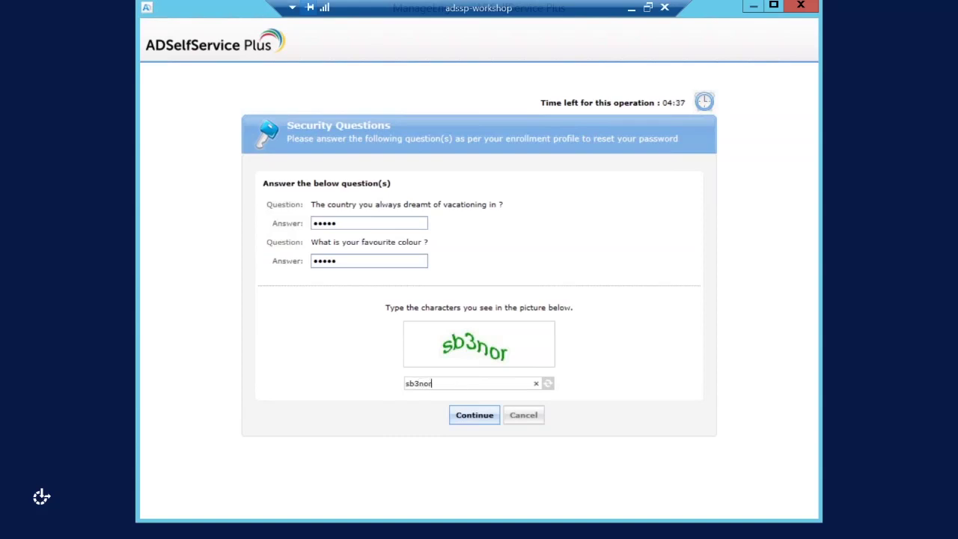
pyautogui.press('Return')
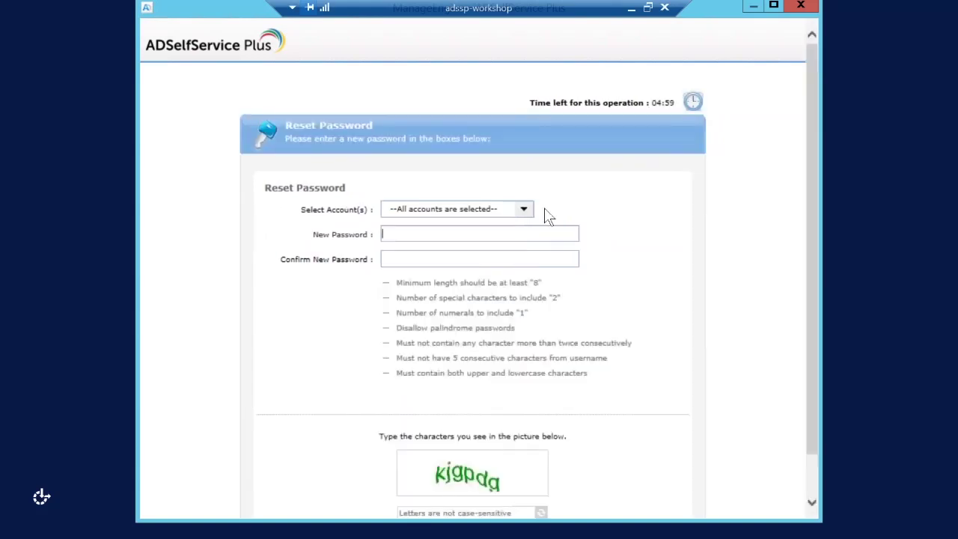
# Leave Office 365 out, enter and confirm the new password, fill the captcha, and reset
pyautogui.click(532, 209)
pyautogui.click(387, 251)
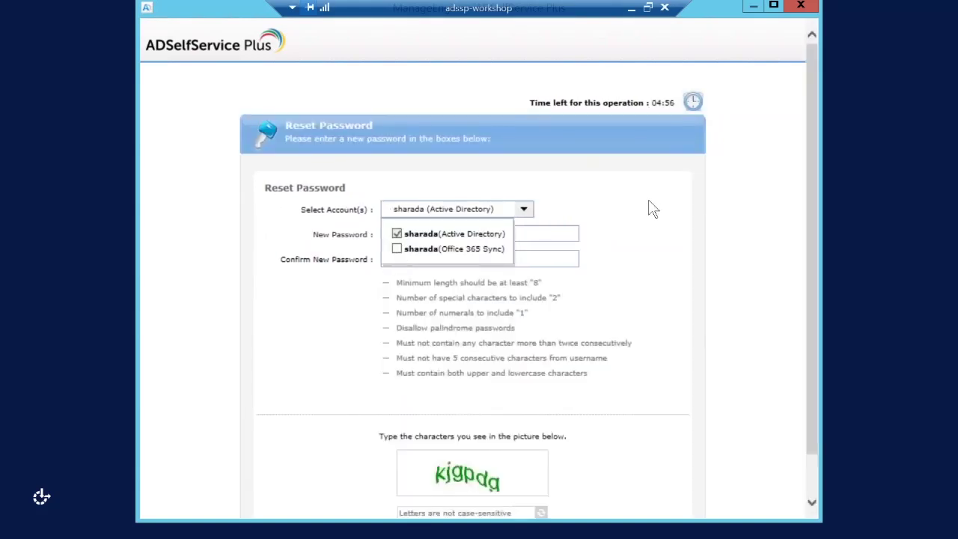
pyautogui.click(649, 202)
pyautogui.scroll(-2, 649, 203)
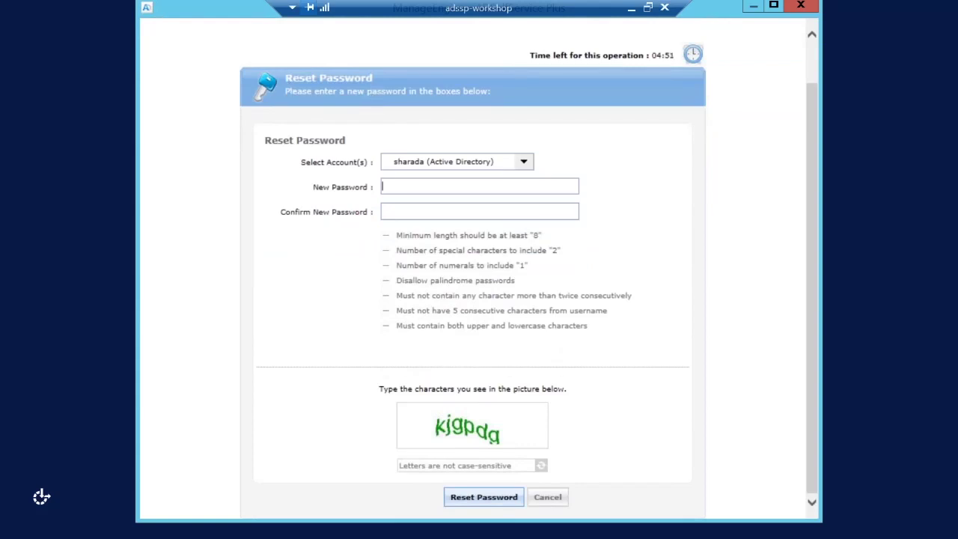
pyautogui.write('•••••••••')
pyautogui.press('Tab')
pyautogui.write('•••••••••')
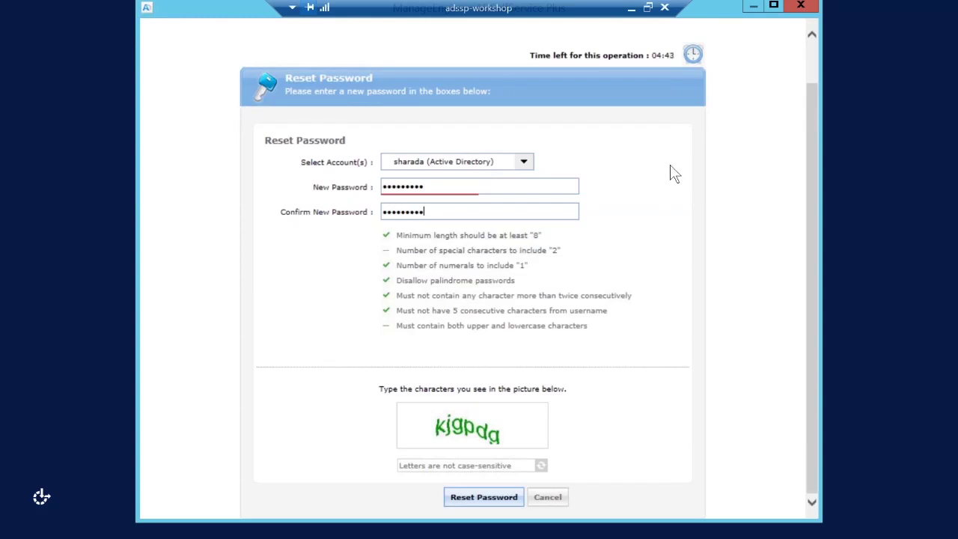
pyautogui.click(528, 466)
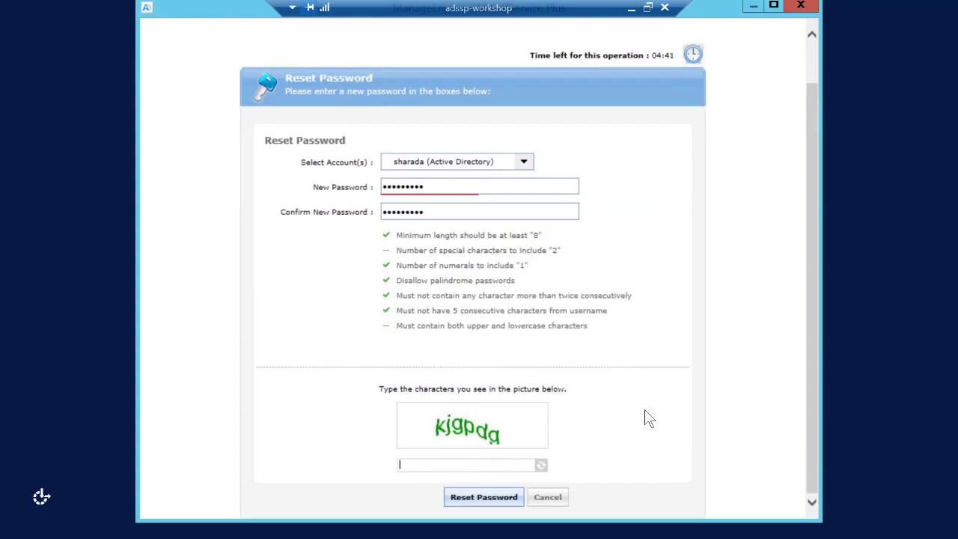
pyautogui.write('kjgpdg')
pyautogui.click(491, 497)
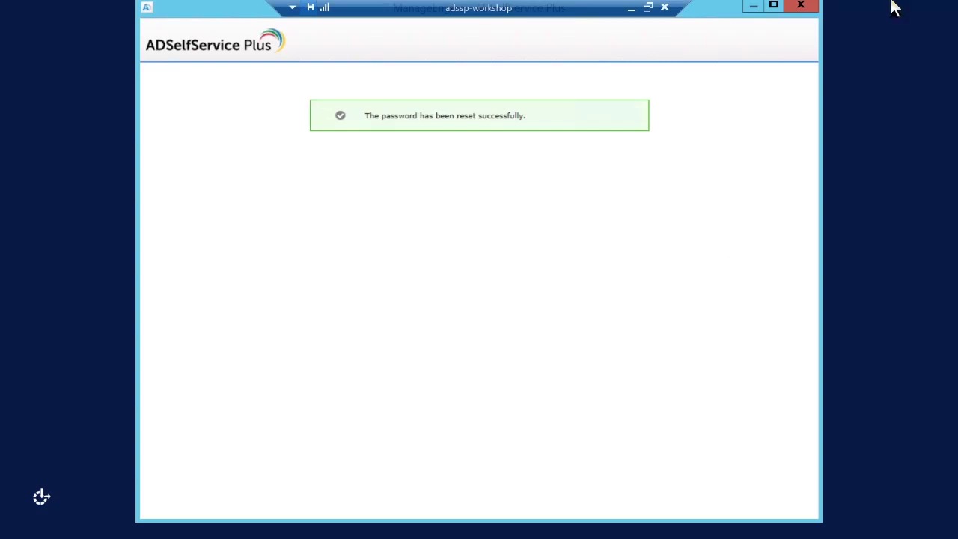
# Close the reset window, sign in as Administrator, and dismiss the Password Sync Agent notice
pyautogui.click(816, 10)
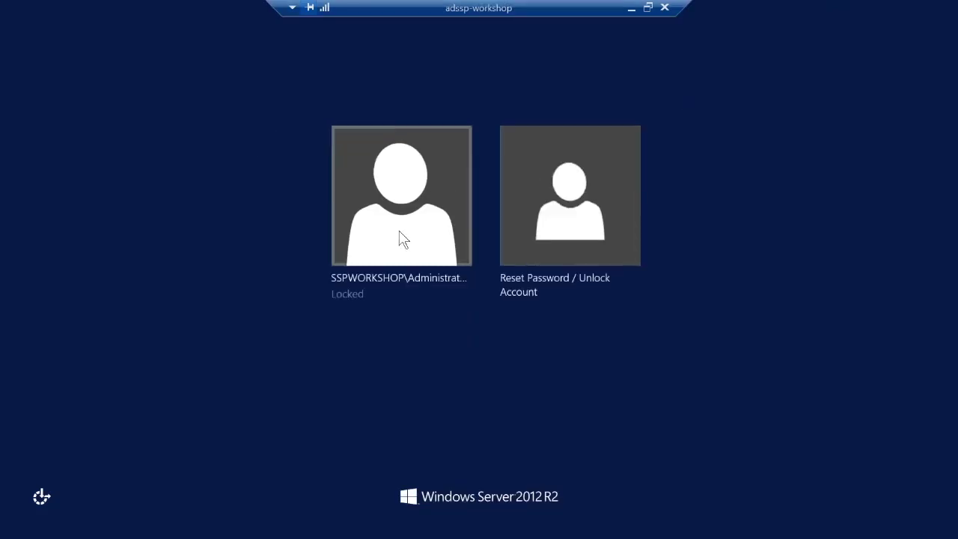
pyautogui.click(401, 233)
pyautogui.write('********')
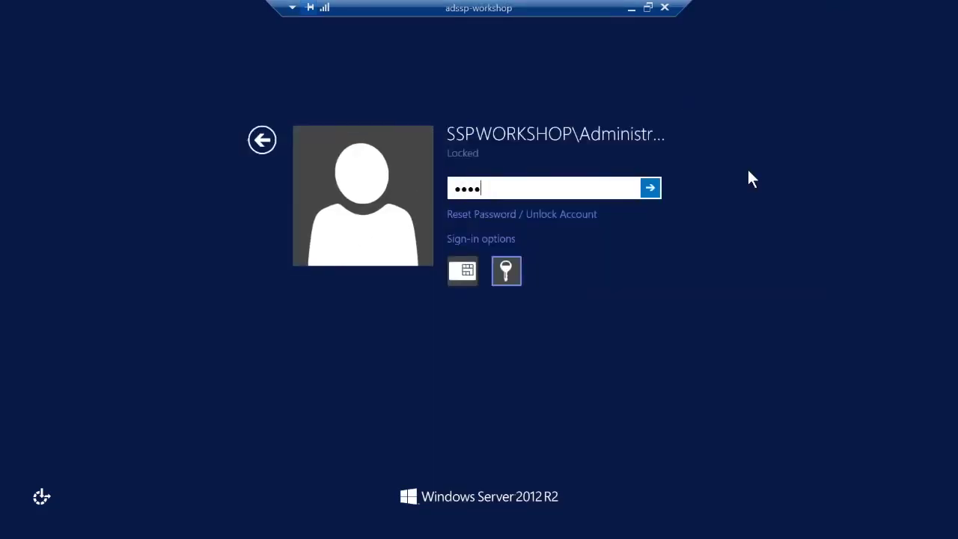
pyautogui.press('Return')
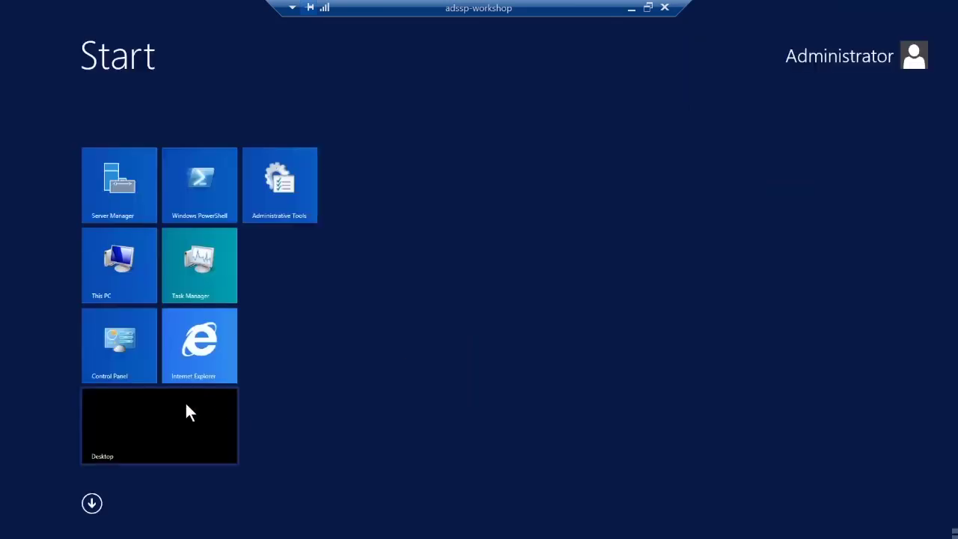
pyautogui.click(187, 407)
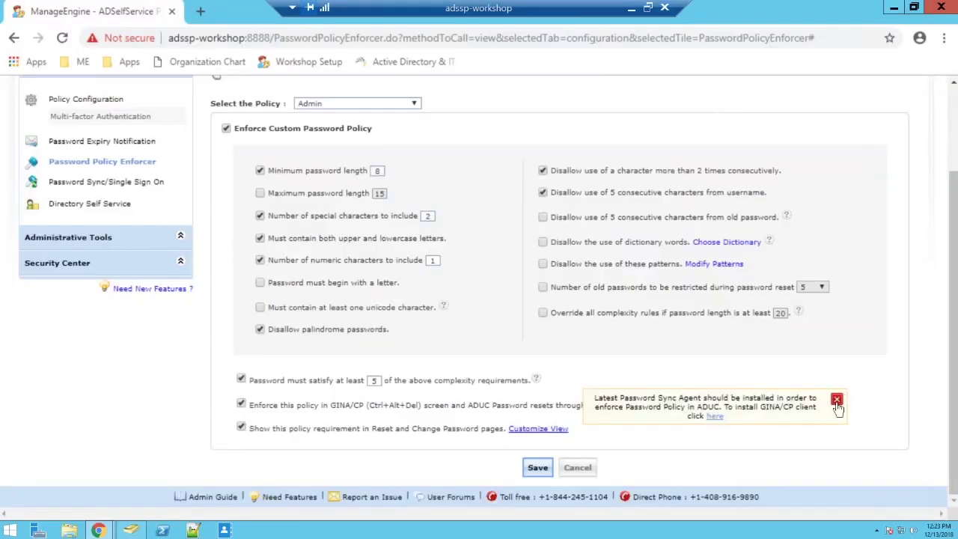
pyautogui.click(837, 399)
# Keeping the Admin policy selected, bring up the Password Sync/Single Sign On page
pyautogui.scroll(2, 359, 171)
pyautogui.click(387, 181)
pyautogui.click(461, 179)
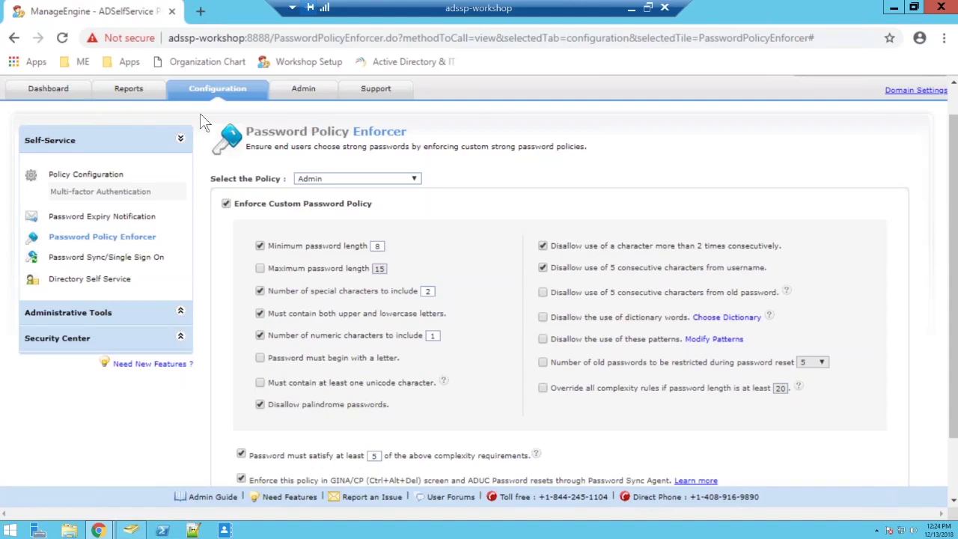
pyautogui.click(142, 259)
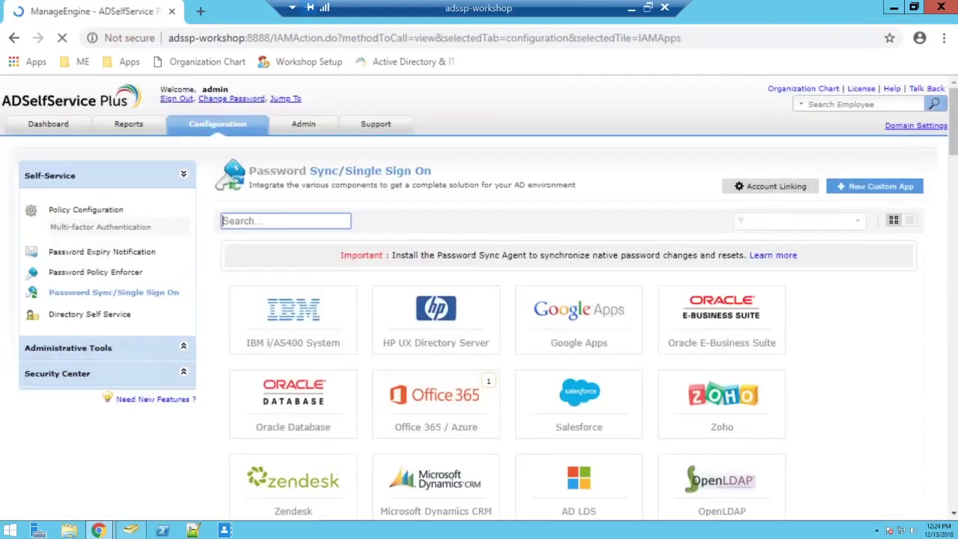
# Filter applications to Password Sync Apps and open the Office 365 / Azure configuration
pyautogui.click(776, 223)
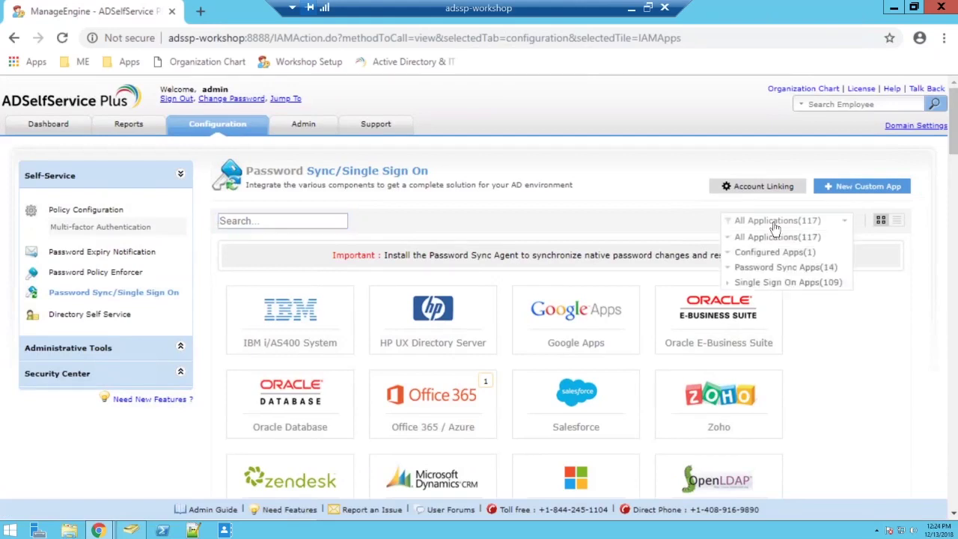
pyautogui.click(780, 268)
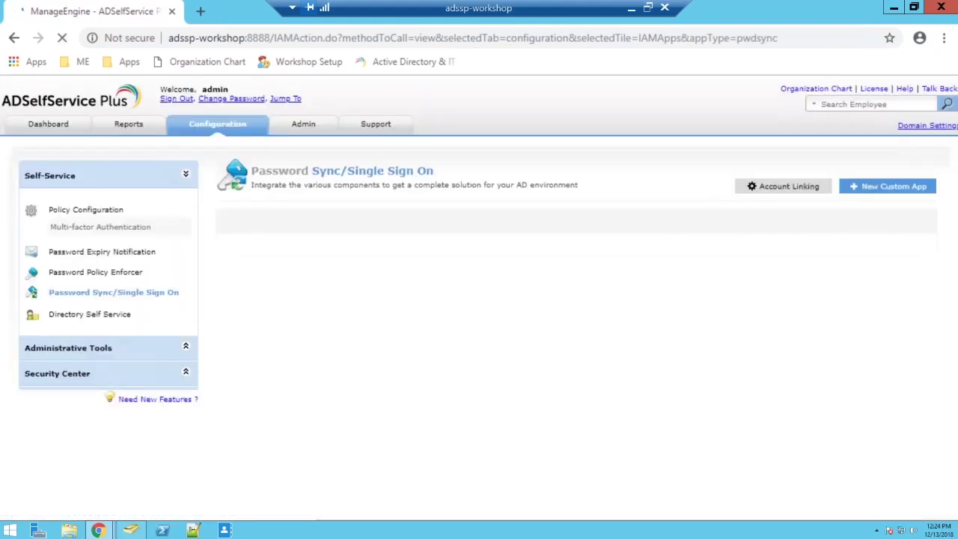
pyautogui.scroll(-3, 839, 306)
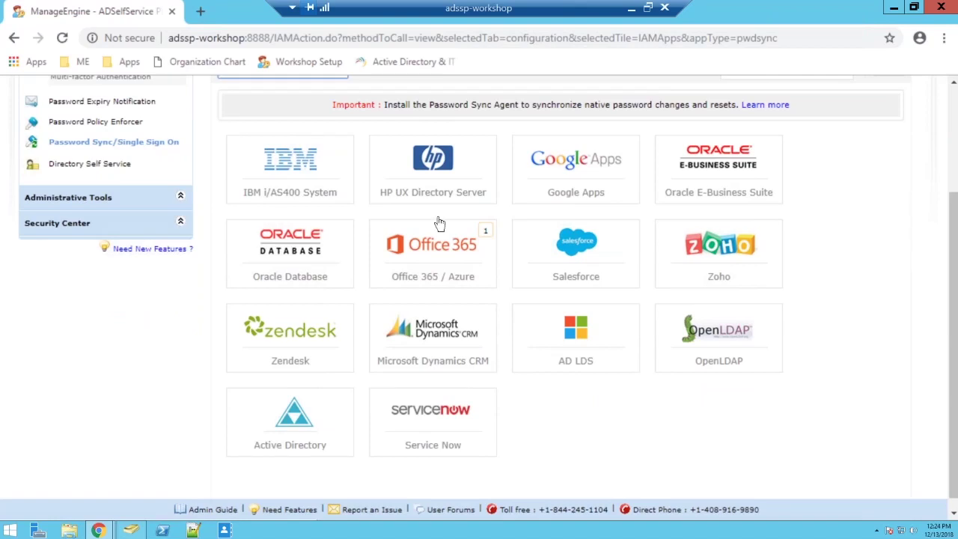
pyautogui.click(396, 268)
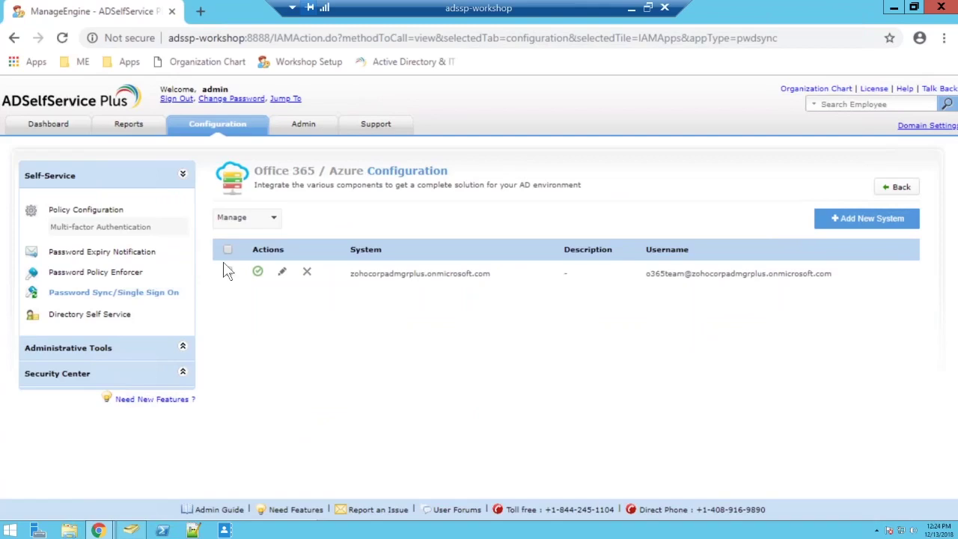
# Edit the Office 365 system so its Available Policies include only Marketing
pyautogui.click(283, 274)
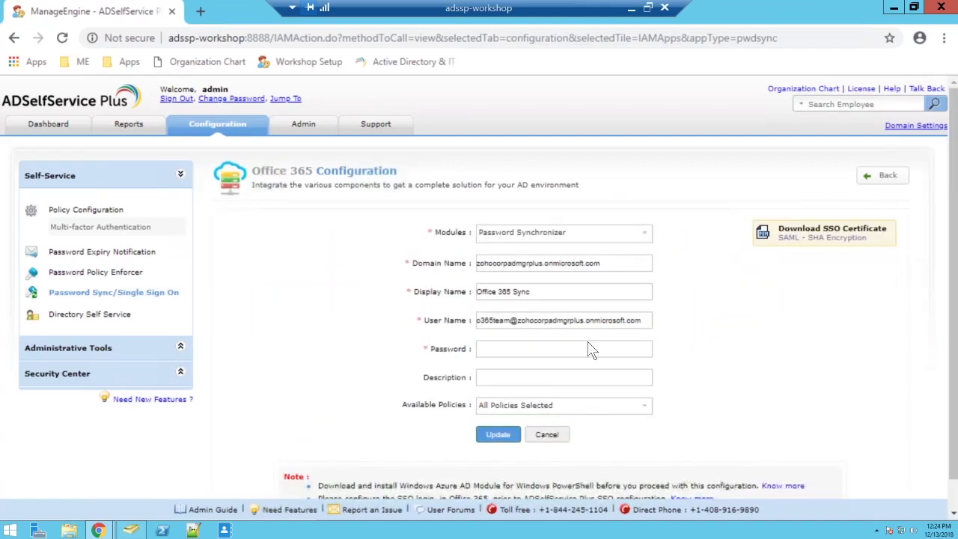
pyautogui.click(598, 411)
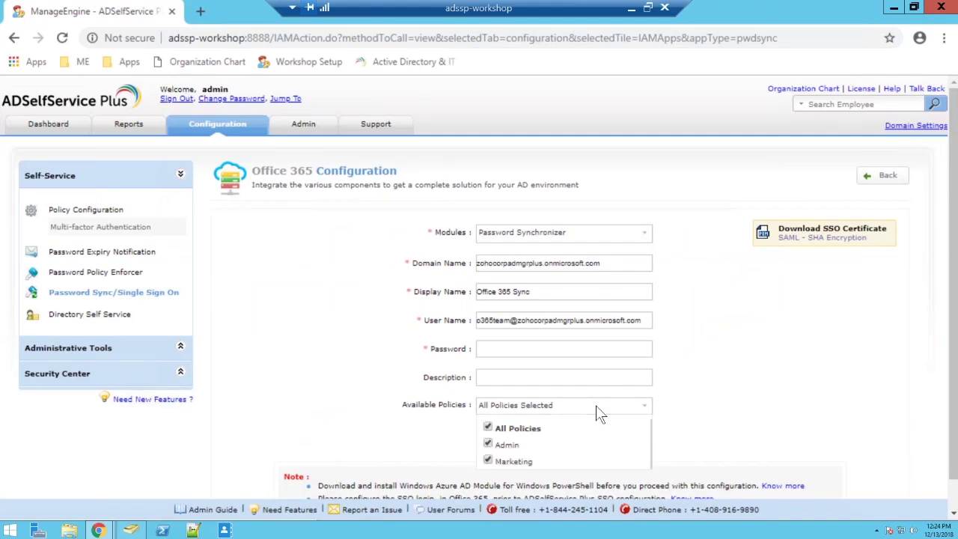
pyautogui.click(488, 428)
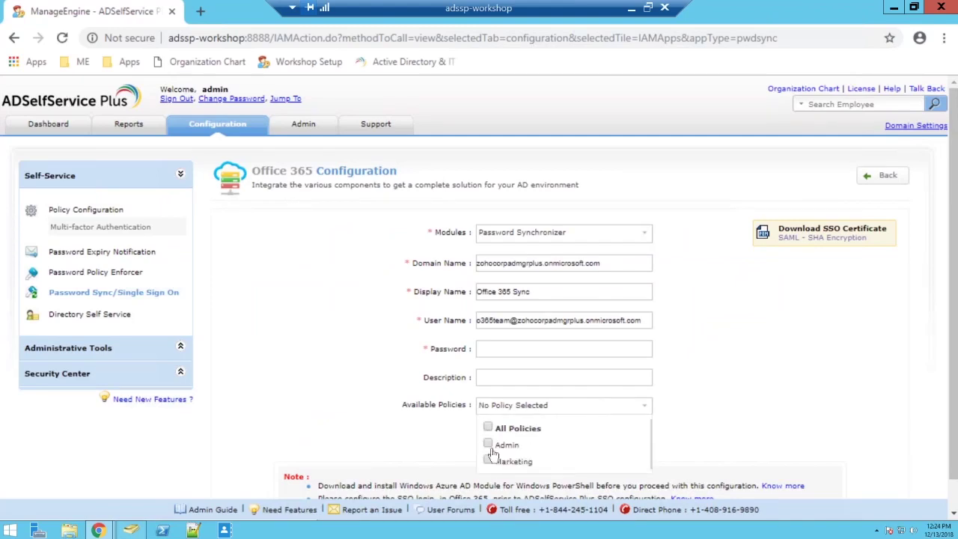
pyautogui.click(488, 462)
pyautogui.click(691, 418)
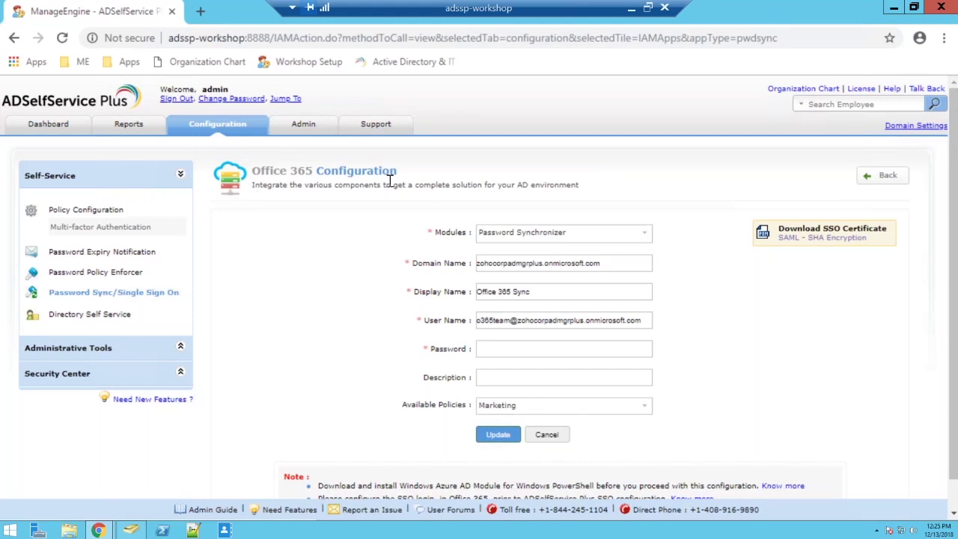
# Enter the account password, update the Office 365 system configuration, then go to Password Policy Enforcer
pyautogui.click(499, 435)
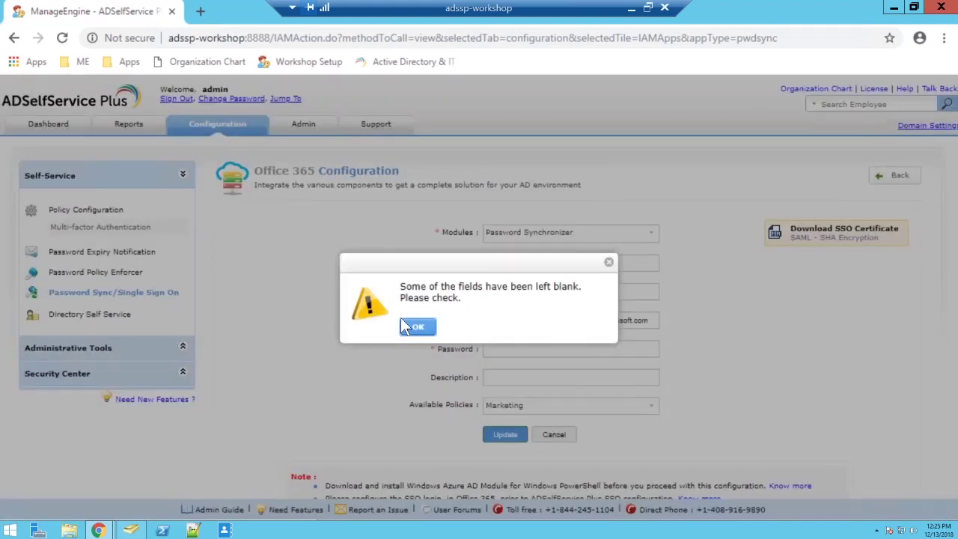
pyautogui.click(416, 327)
pyautogui.click(503, 353)
pyautogui.write('*********')
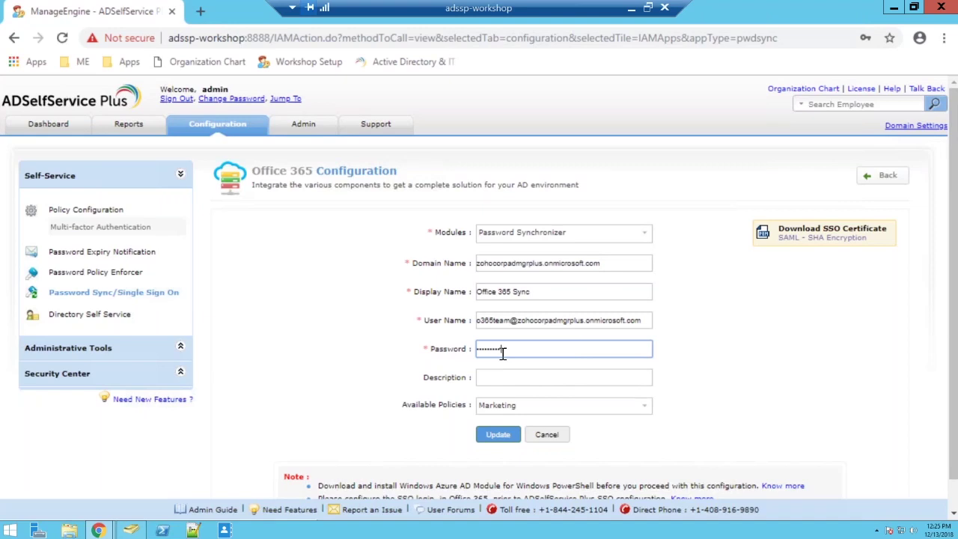
pyautogui.click(498, 435)
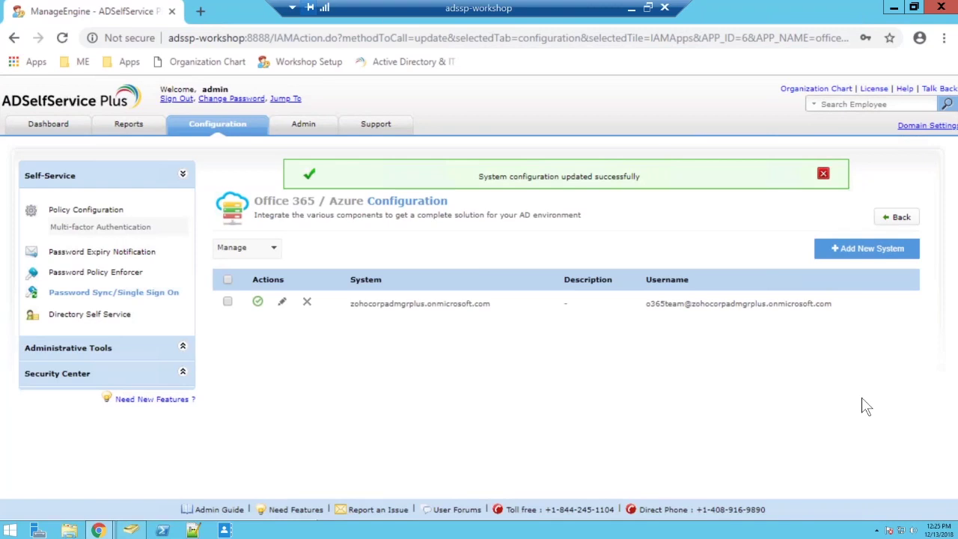
pyautogui.click(824, 176)
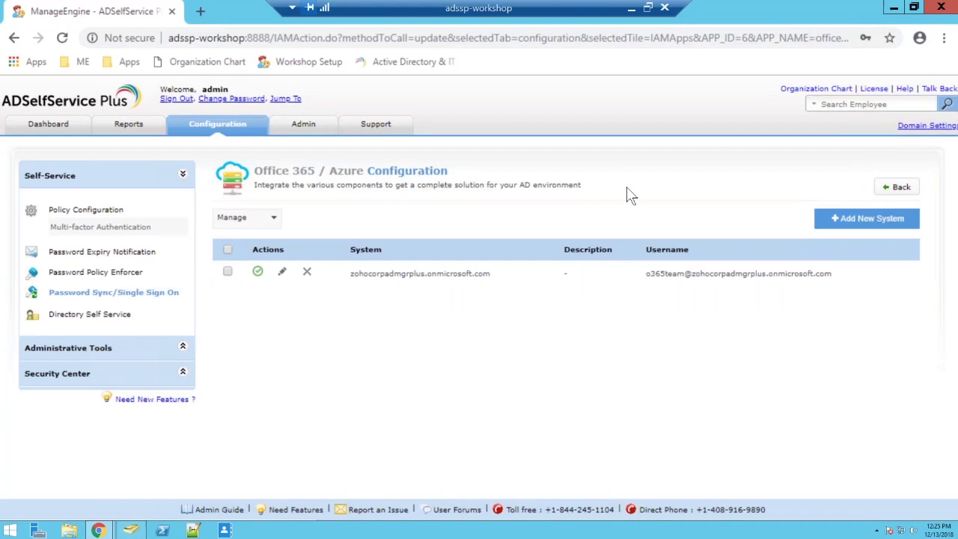
pyautogui.moveTo(101, 532)
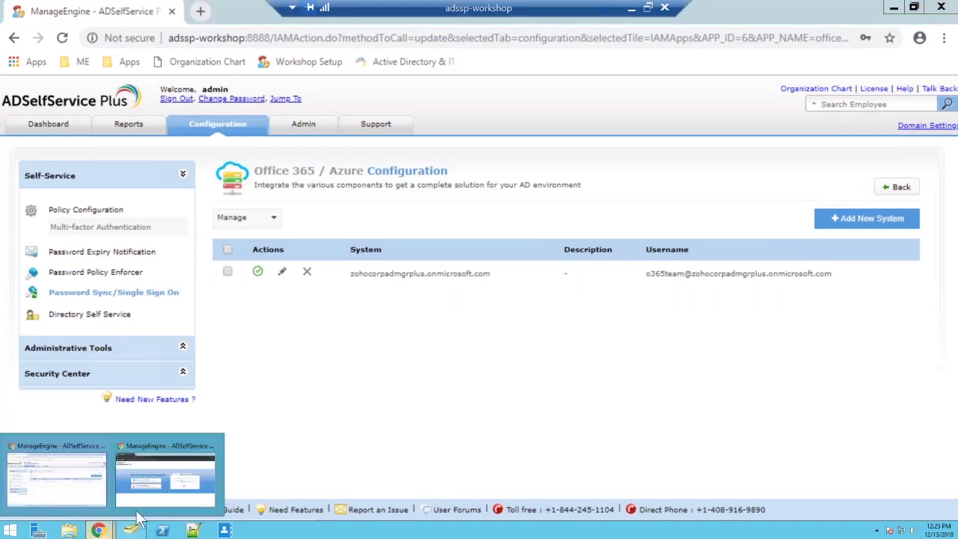
pyautogui.click(103, 276)
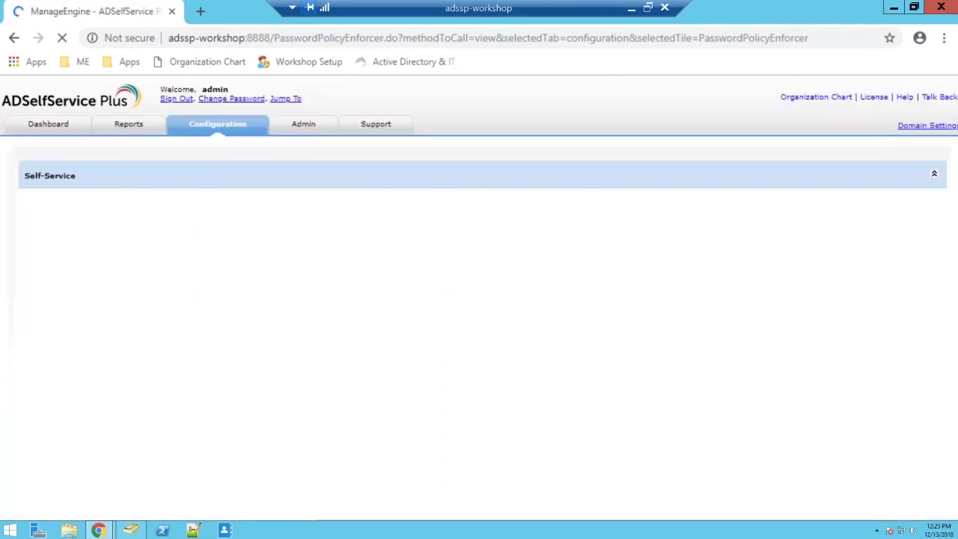
# Switch to the Marketing policy and turn on its custom password policy
pyautogui.click(347, 217)
pyautogui.click(345, 234)
pyautogui.click(226, 238)
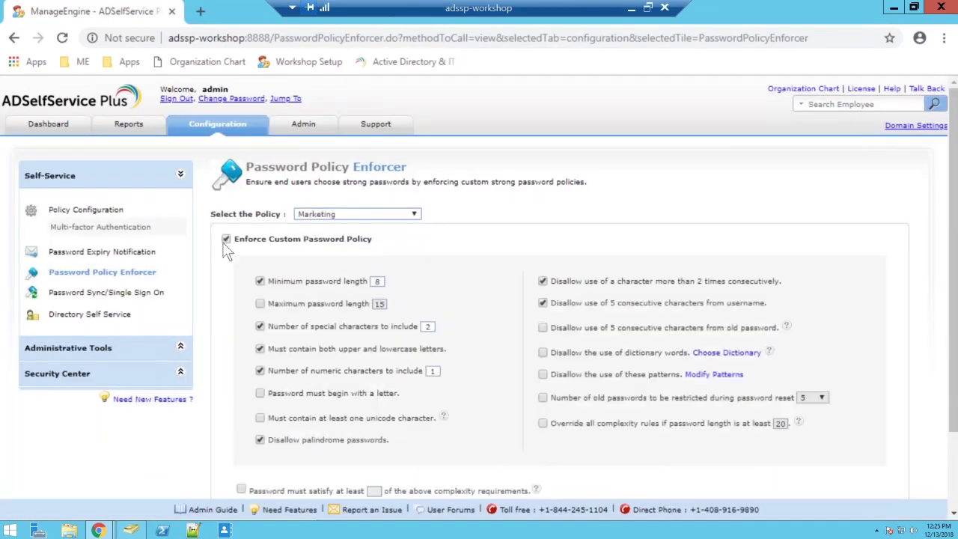
pyautogui.scroll(-1, 479, 300)
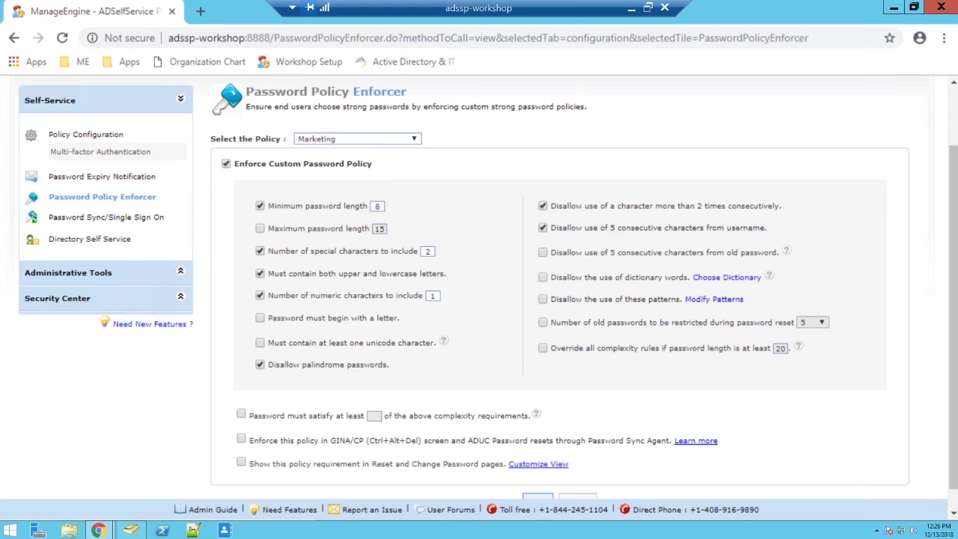
# Enable the qwerty, asdf and 1234 pattern restriction and the dictionary-words restriction
pyautogui.click(541, 300)
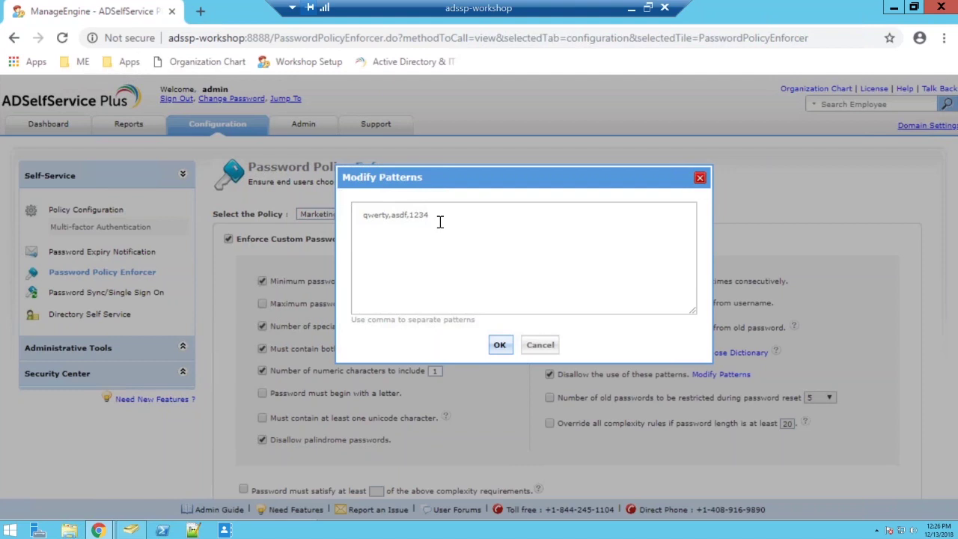
pyautogui.click(540, 345)
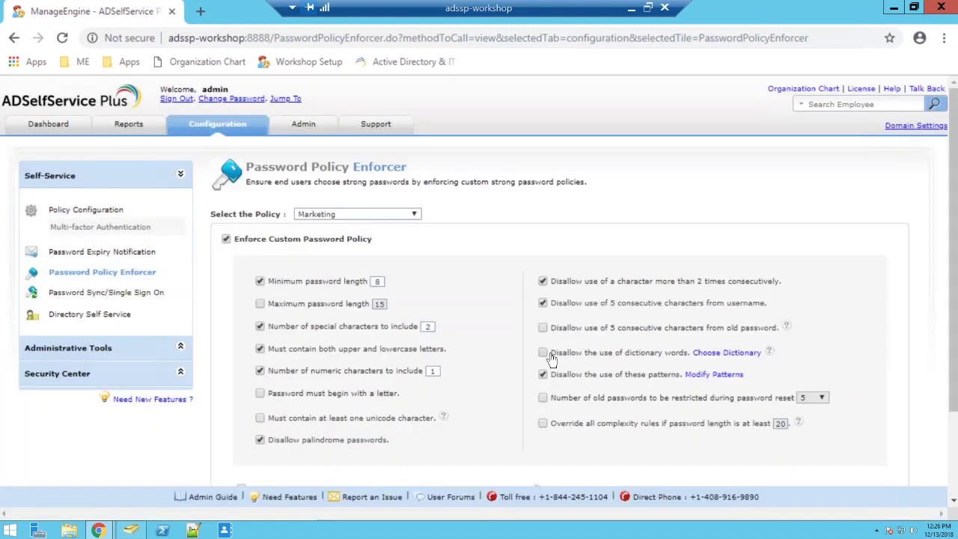
pyautogui.click(550, 353)
pyautogui.press('Return')
# Enforce the Marketing policy at Windows password-change screens and save it
pyautogui.scroll(-3, 479, 299)
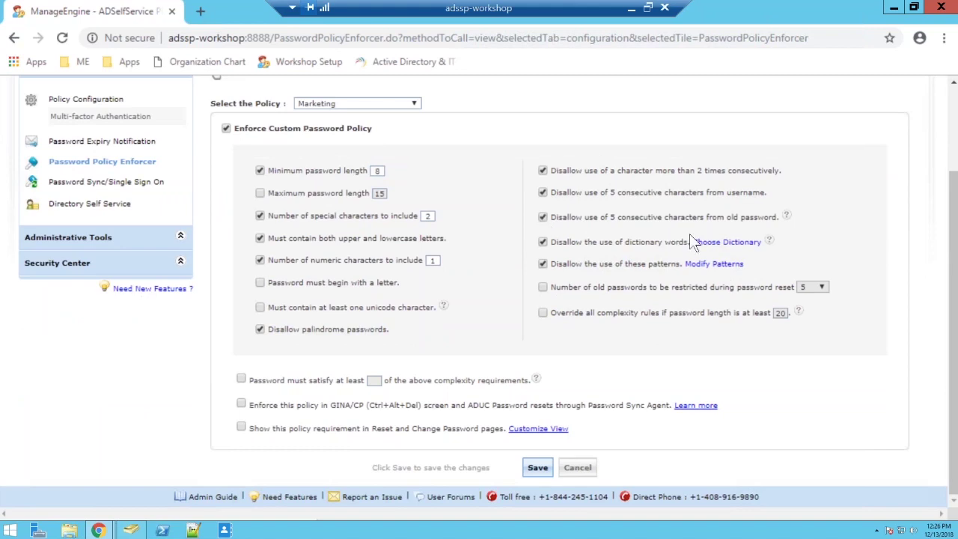
pyautogui.click(241, 404)
pyautogui.click(534, 474)
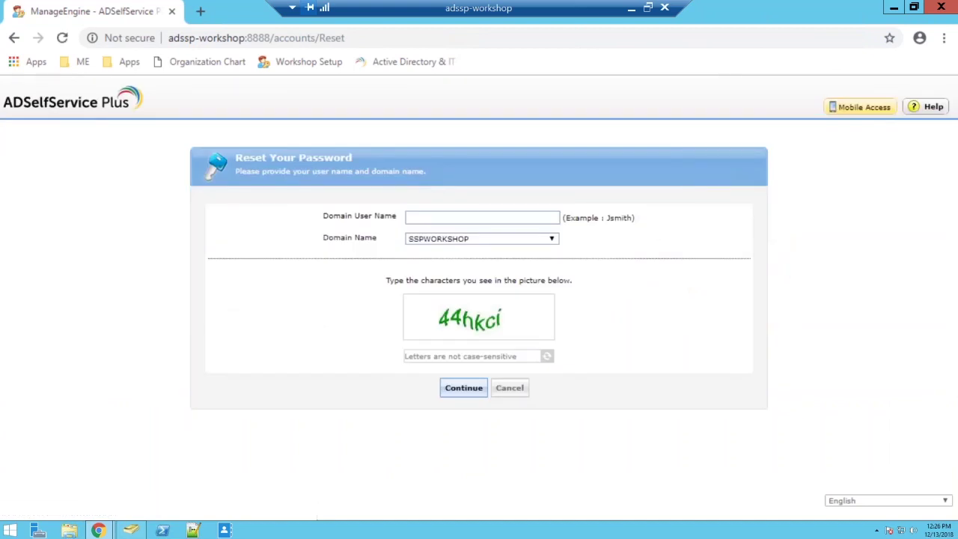
# Submit the test user's domain user name with the captcha
pyautogui.click(476, 217)
pyautogui.write('adam')
pyautogui.press('Tab')
pyautogui.press('Tab')
pyautogui.write('44')
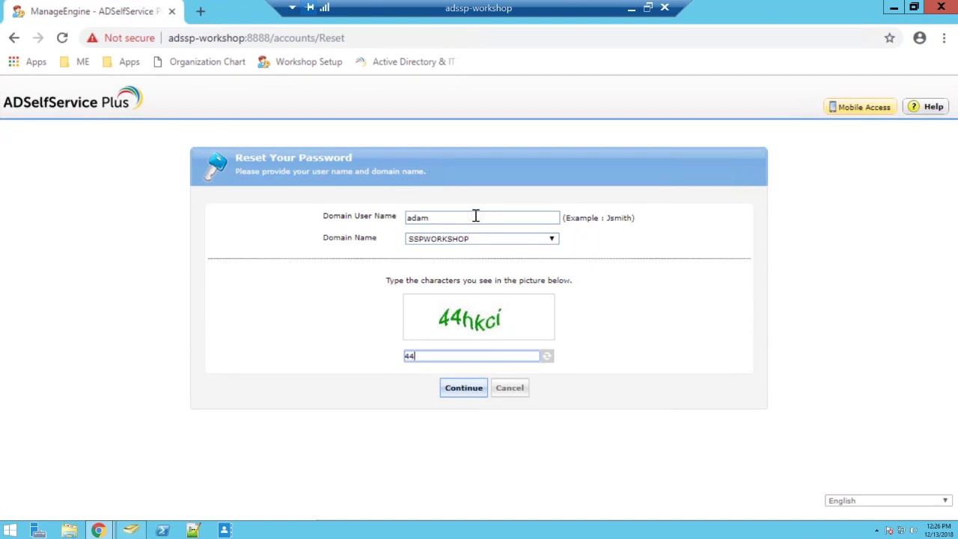
pyautogui.write('hkci')
pyautogui.press('Return')
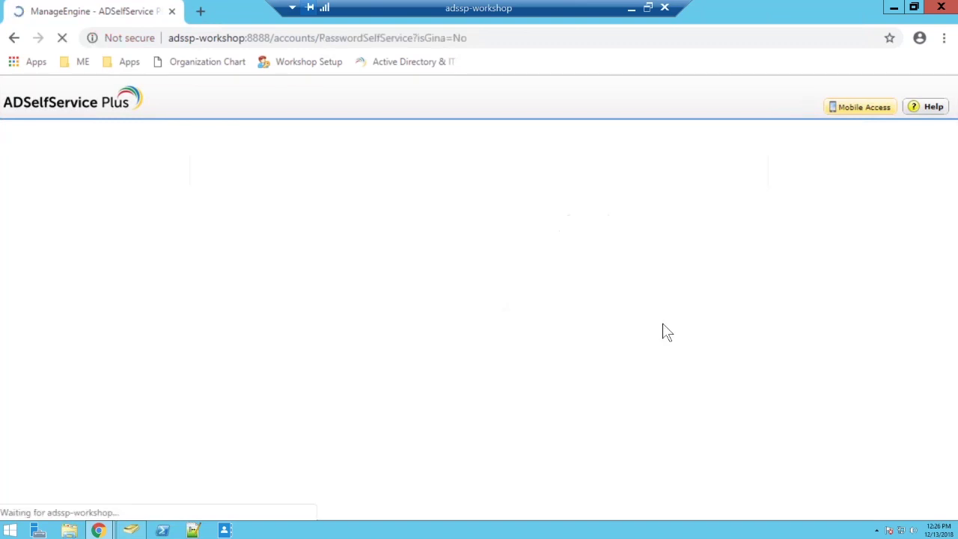
# Answer the favourite-colour and second security questions and submit them with the captcha
pyautogui.click(314, 283)
pyautogui.write('green')
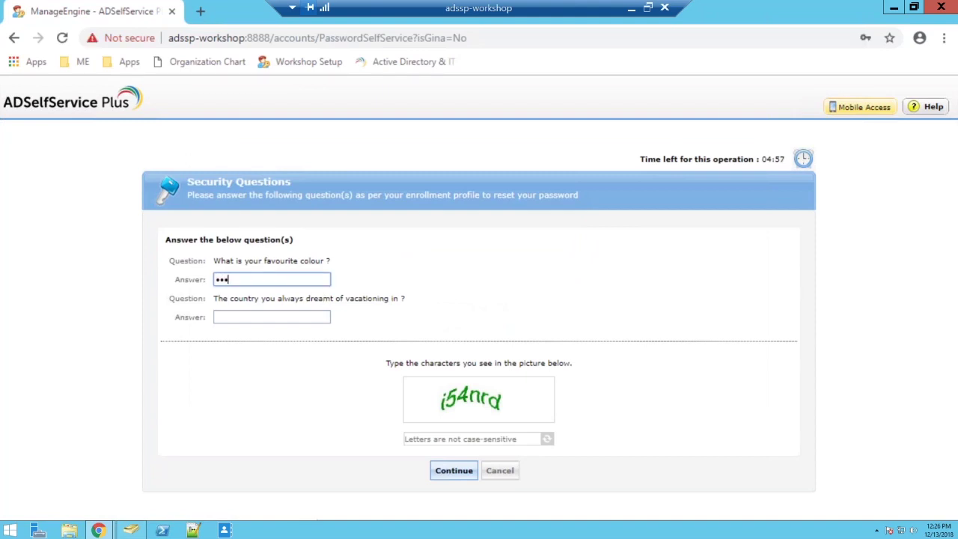
pyautogui.press('BackSpace')
pyautogui.press('BackSpace')
pyautogui.press('BackSpace')
pyautogui.press('BackSpace')
pyautogui.press('BackSpace')
pyautogui.write('green')
pyautogui.press('Tab')
pyautogui.write('india')
pyautogui.press('Tab')
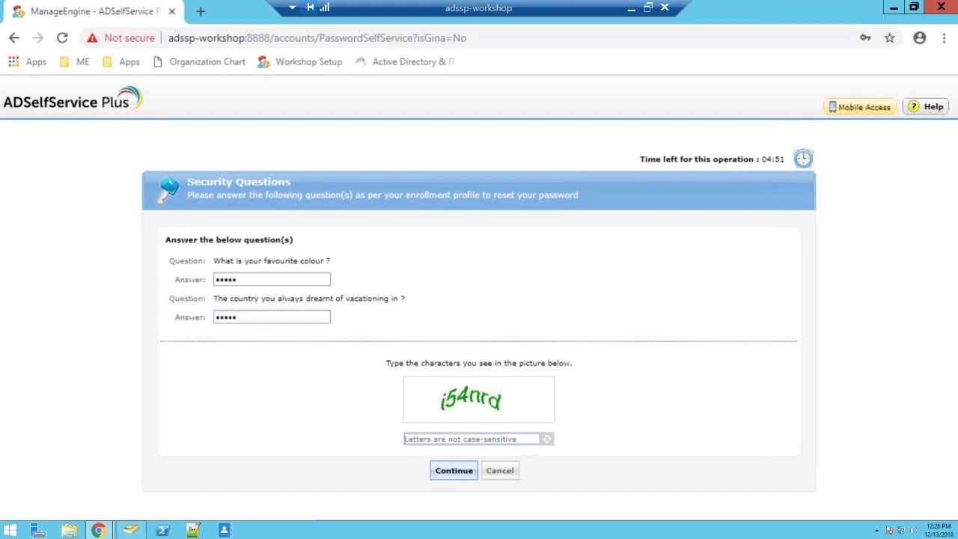
pyautogui.write('i')
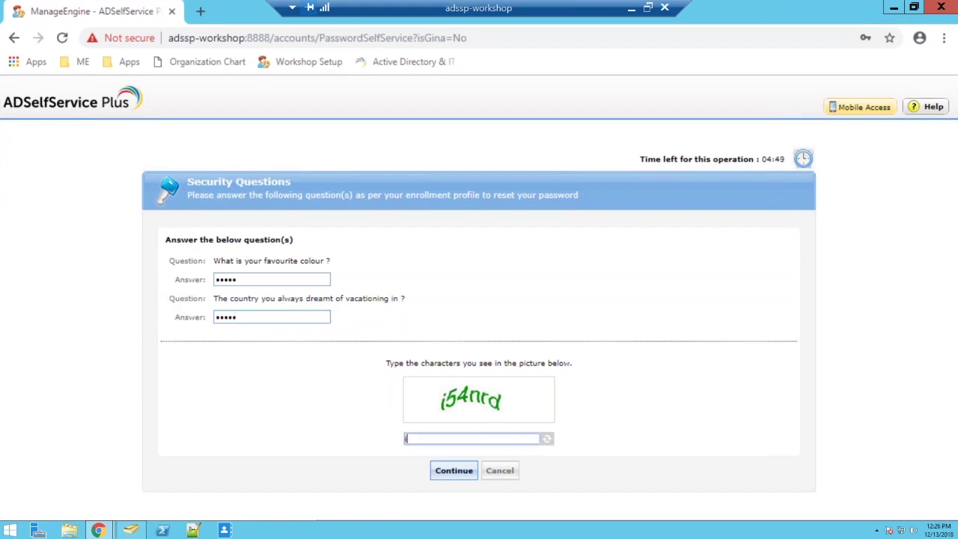
pyautogui.write('54nrd')
pyautogui.press('Return')
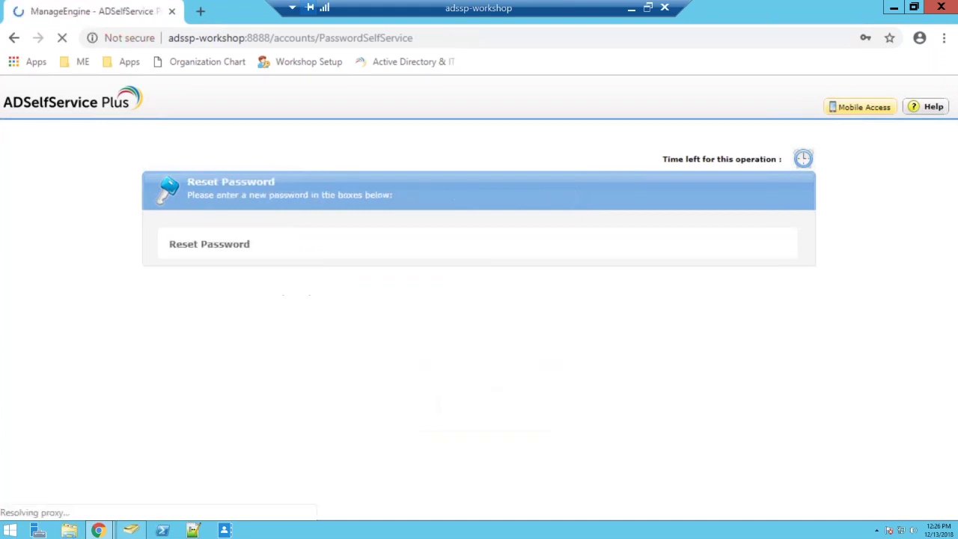
# Review the accounts selected for reset and enter the new password
pyautogui.scroll(-1, 479, 299)
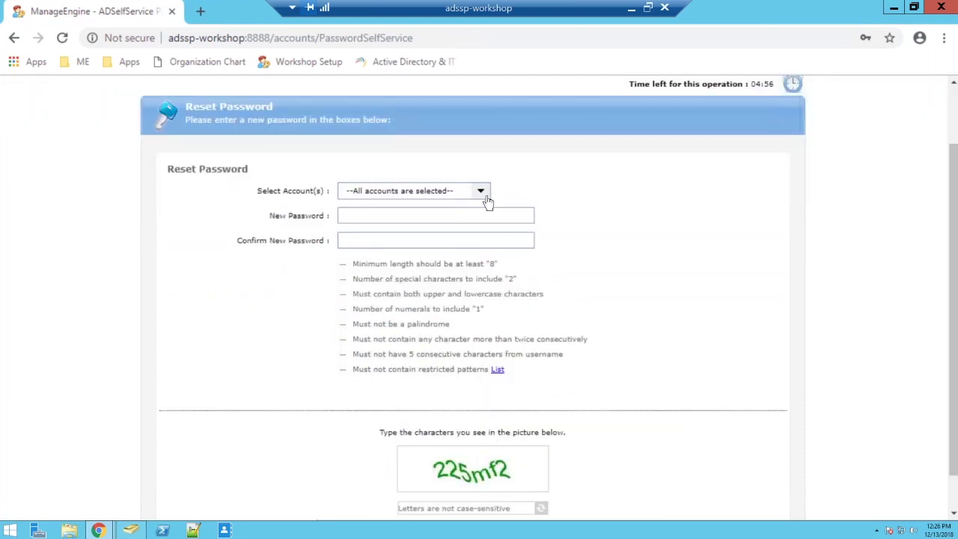
pyautogui.click(483, 196)
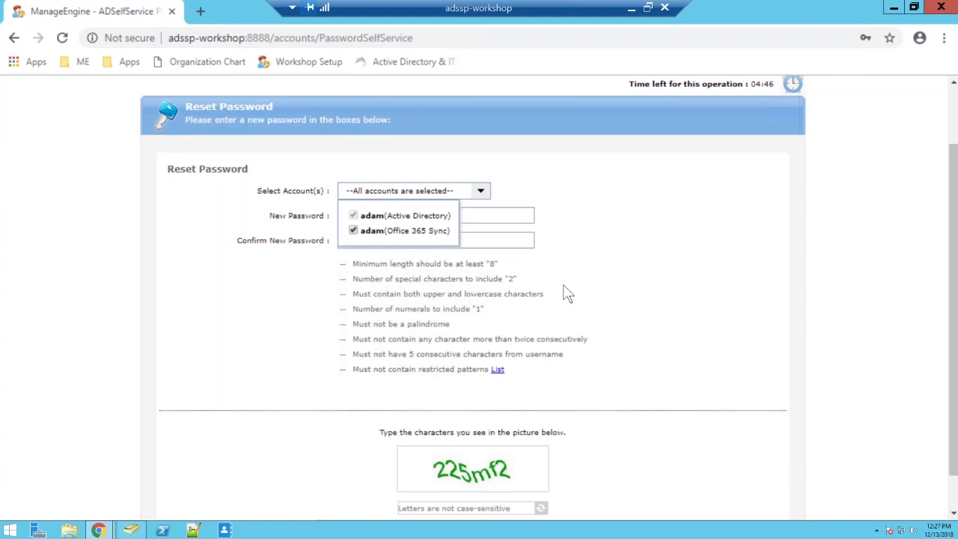
pyautogui.click(387, 277)
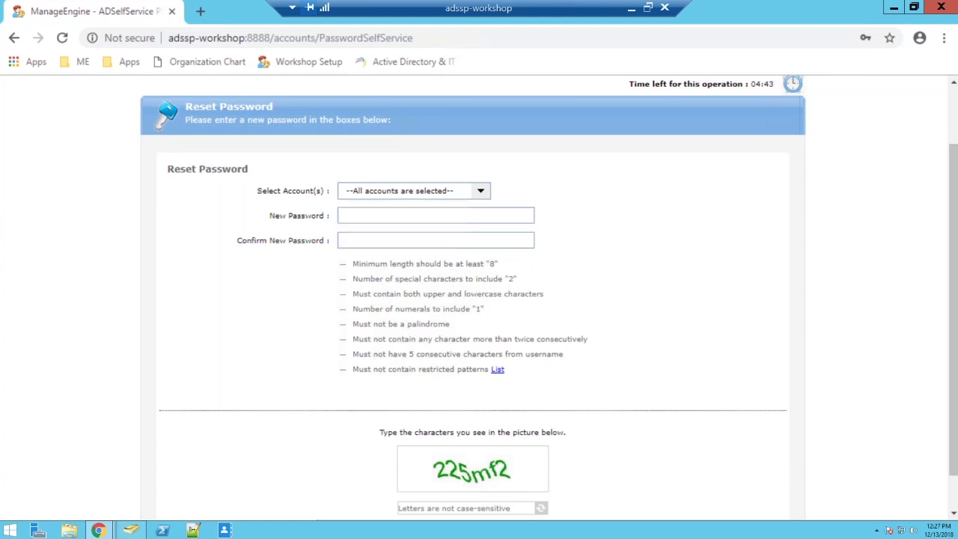
pyautogui.click(414, 216)
pyautogui.write('•••••••')
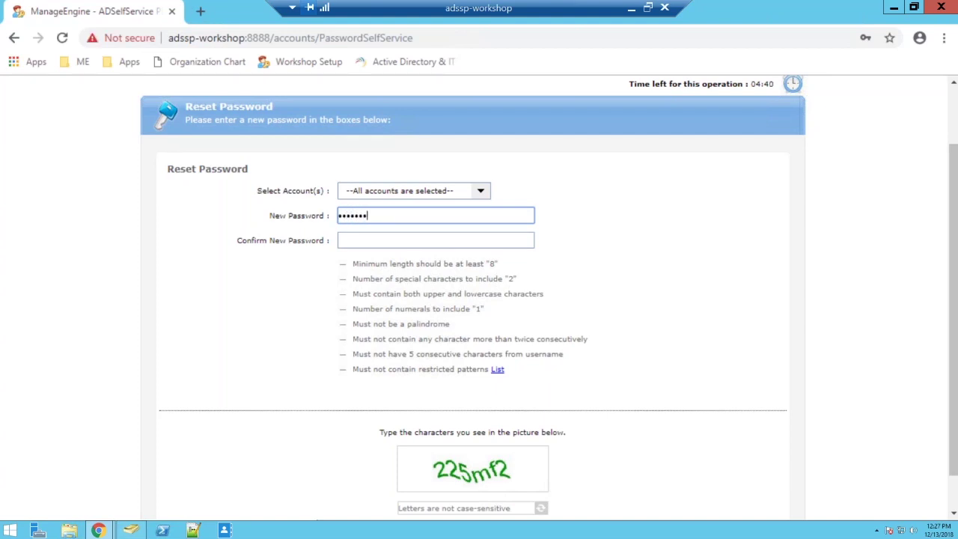
pyautogui.write('••')
pyautogui.press('Tab')
pyautogui.write('•••••••••')
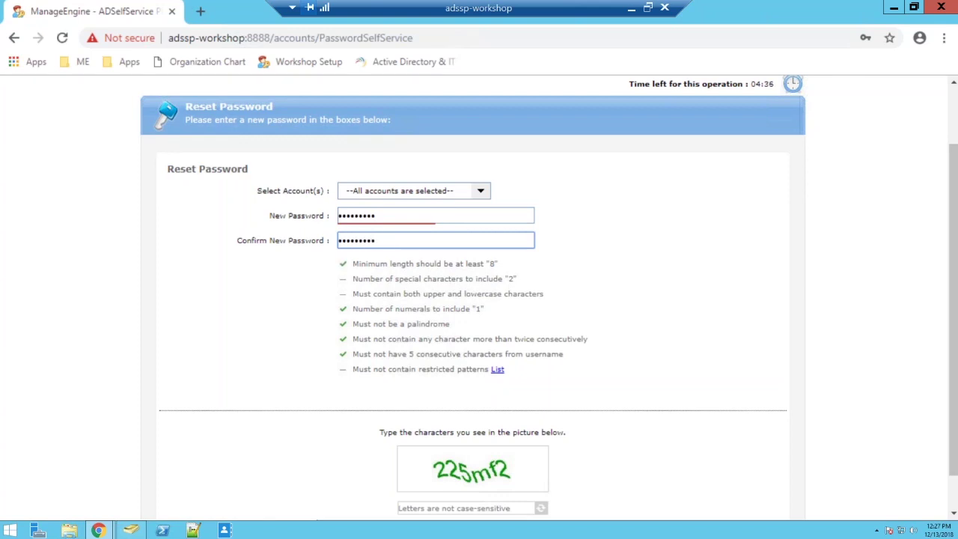
pyautogui.scroll(-1, 537, 310)
# Fill in the captcha, recheck the selected accounts, and submit the password reset
pyautogui.click(458, 466)
pyautogui.write('225mf')
pyautogui.hotkey('ctrl', 'a')
pyautogui.write('2')
pyautogui.hotkey('ctrl', 'a')
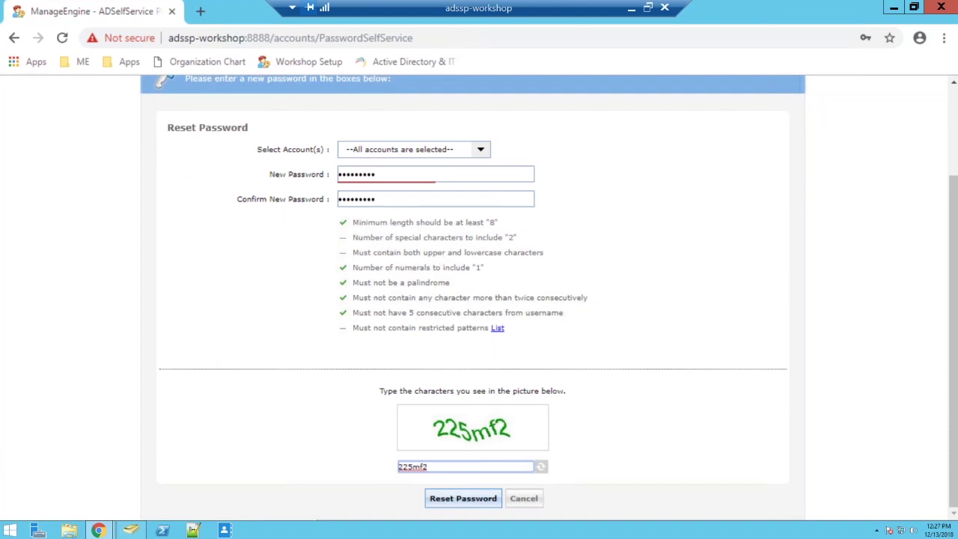
pyautogui.click(437, 152)
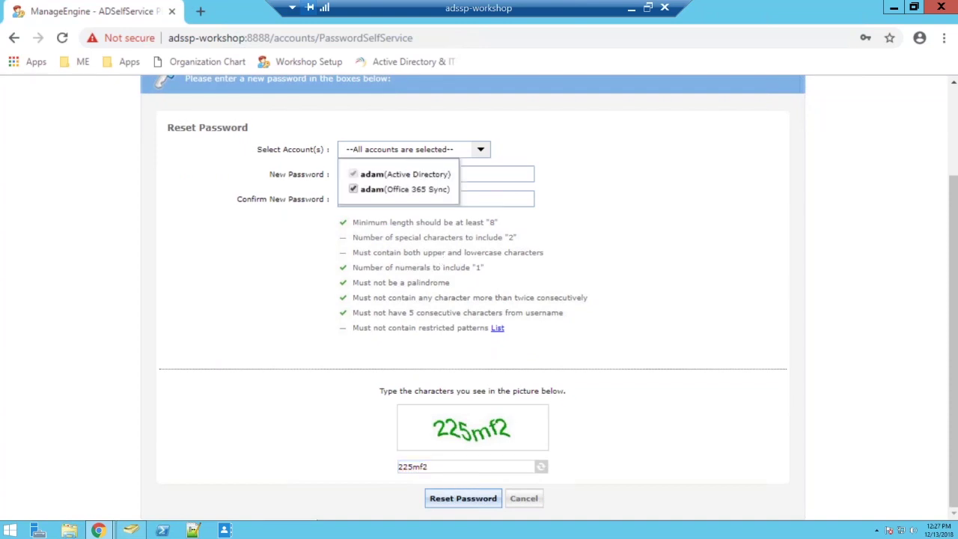
pyautogui.click(614, 187)
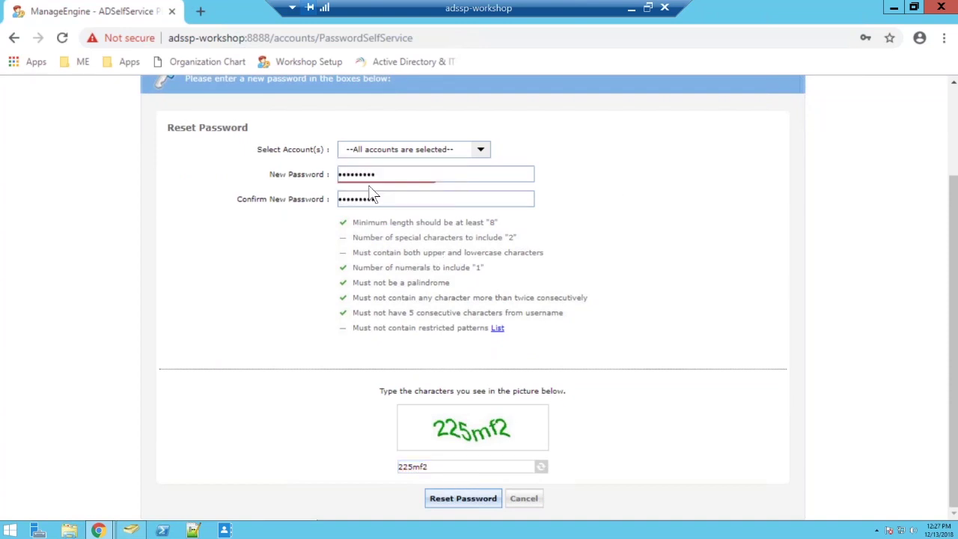
pyautogui.click(463, 499)
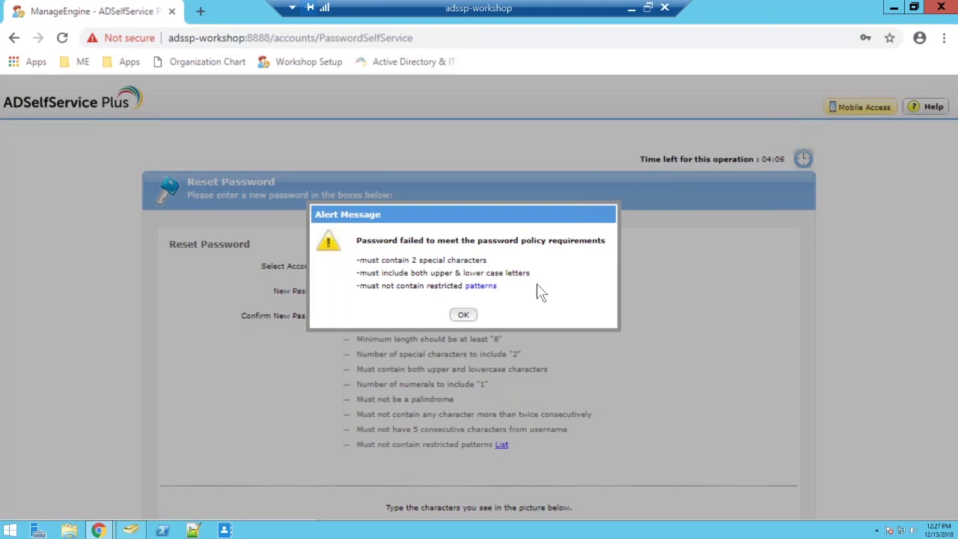
# View the restricted patterns qwerty, asdf and 1234, then dismiss the rejection alert
pyautogui.click(487, 287)
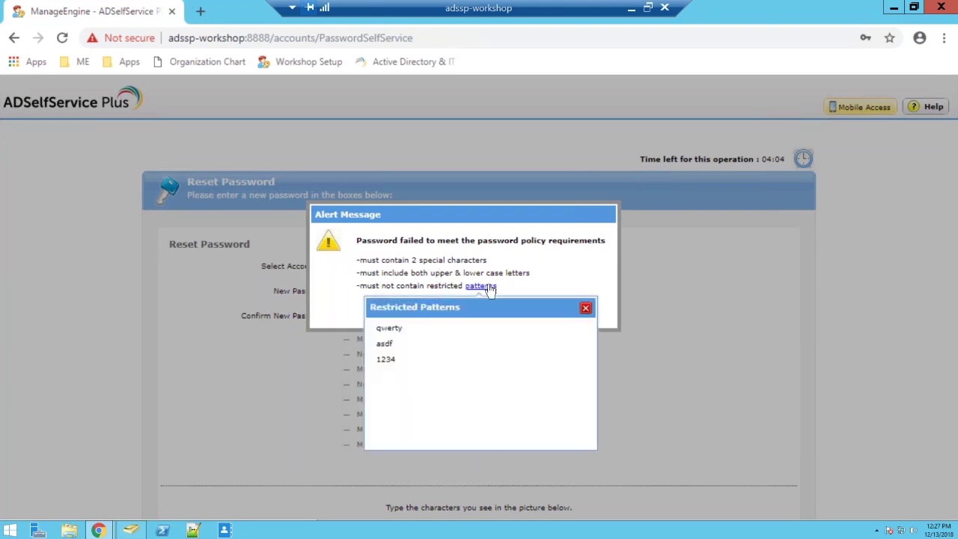
pyautogui.click(586, 307)
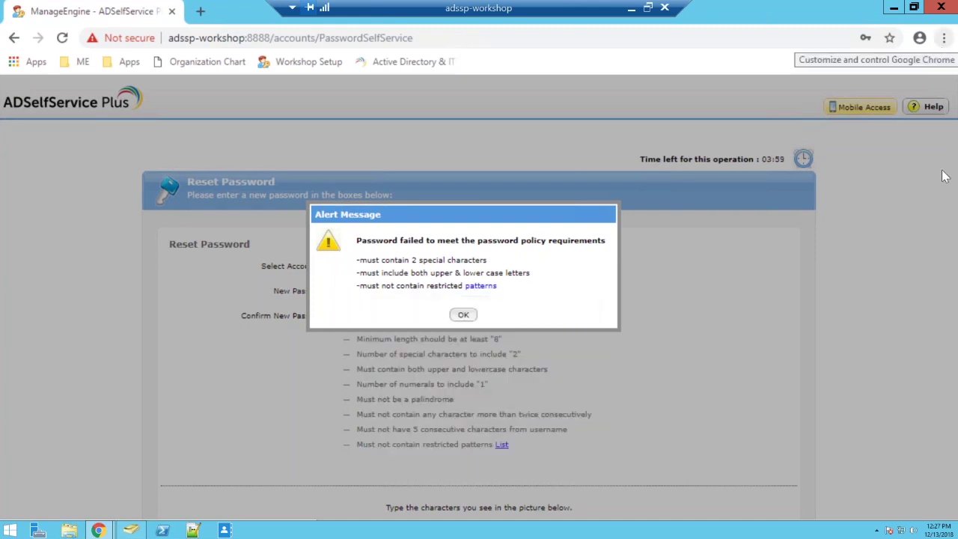
pyautogui.click(473, 316)
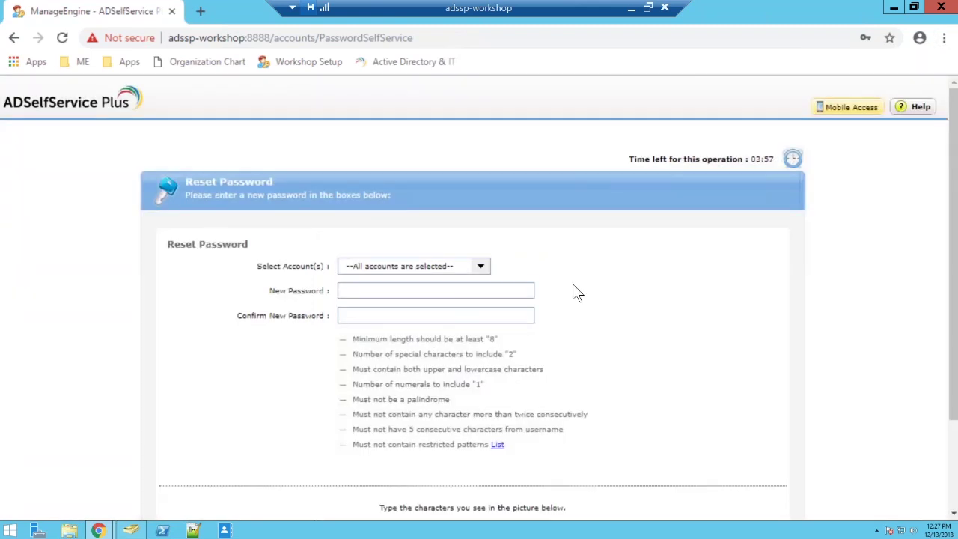
pyautogui.scroll(-1, 578, 291)
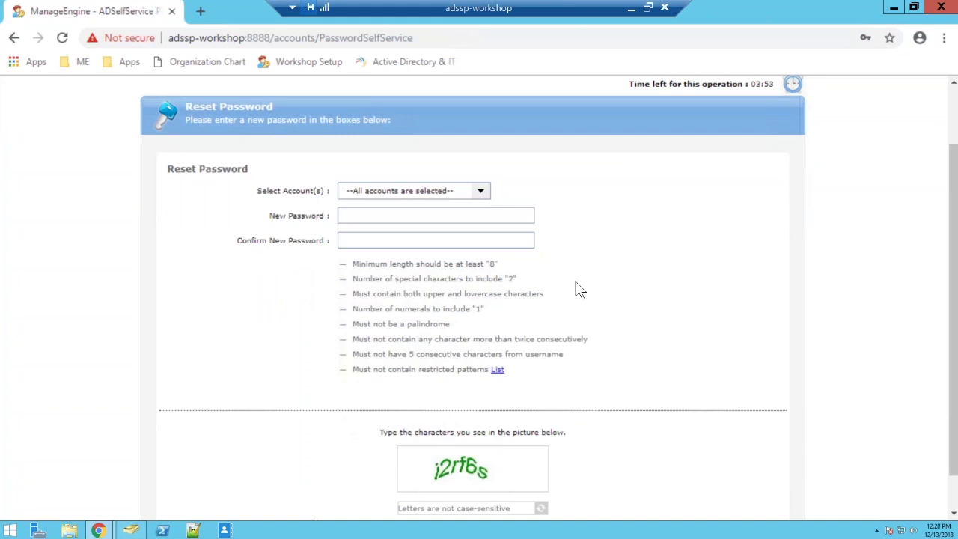
# Minimize and restore Chrome, switching to the window showing the admin login page
pyautogui.click(449, 191)
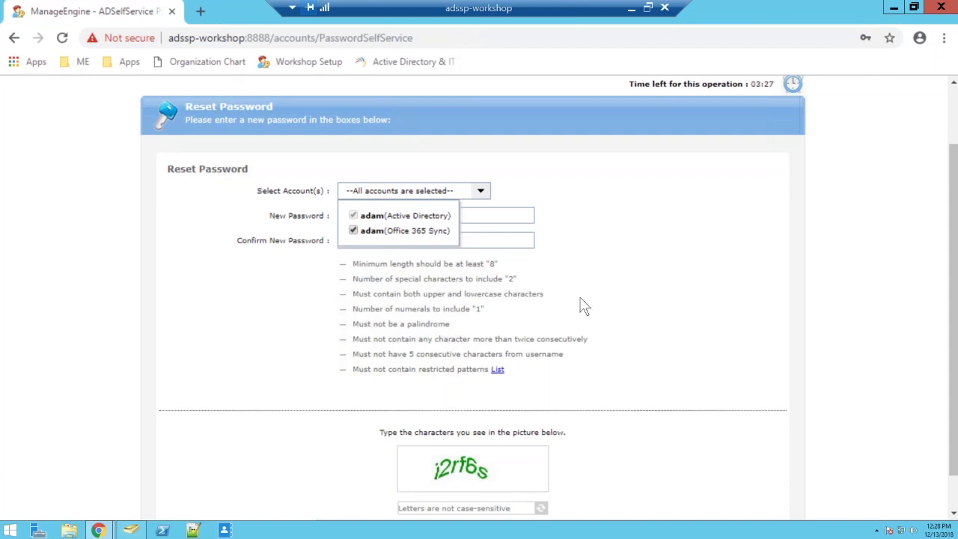
pyautogui.scroll(-1, 580, 306)
pyautogui.click(894, 9)
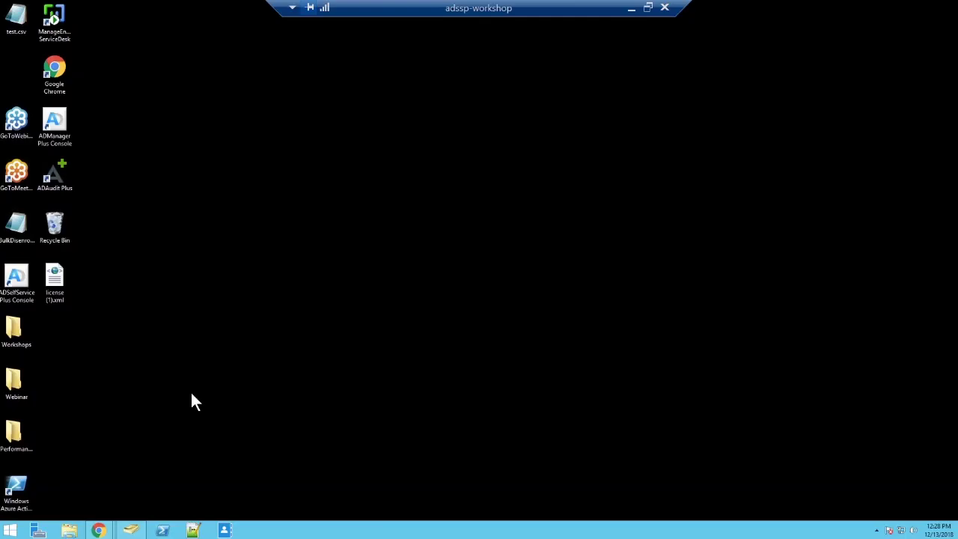
pyautogui.click(91, 488)
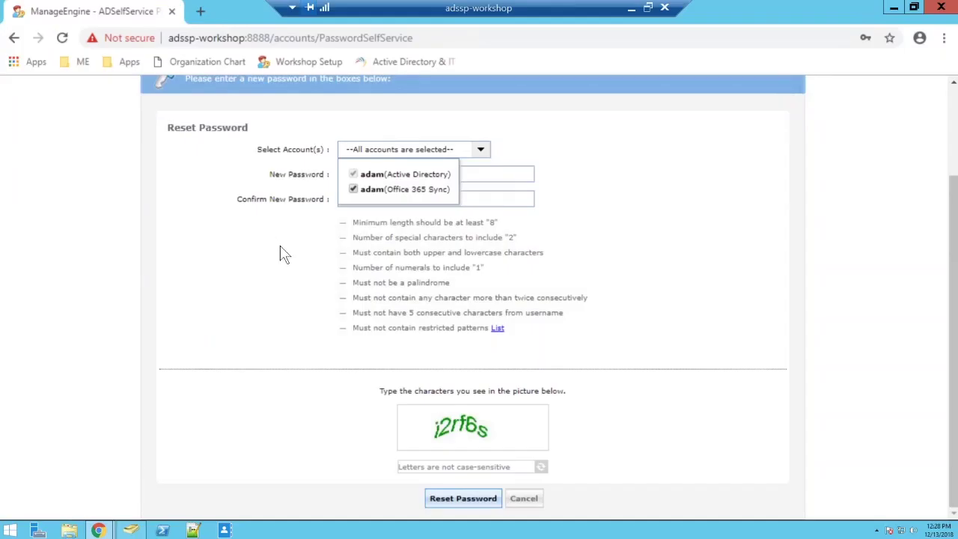
pyautogui.scroll(3, 279, 250)
pyautogui.moveTo(110, 530)
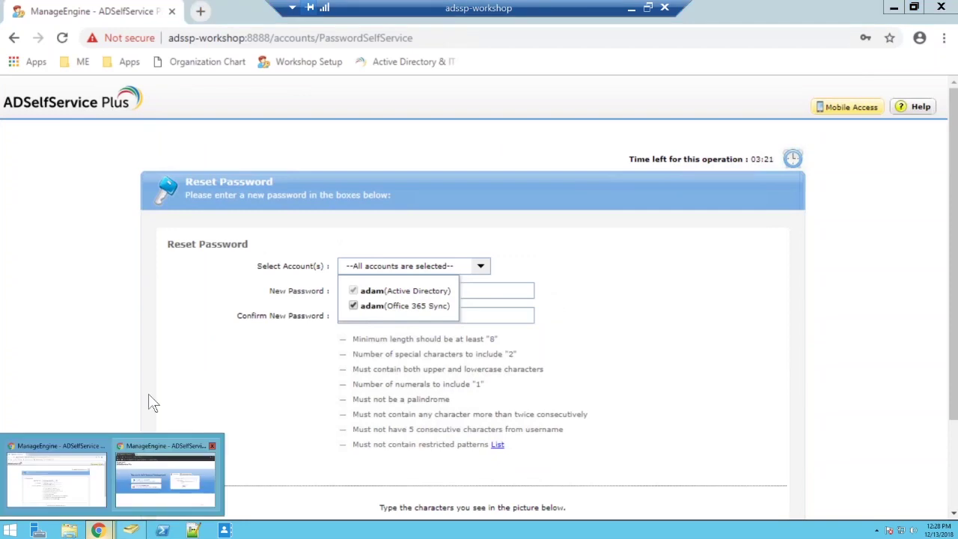
pyautogui.click(164, 477)
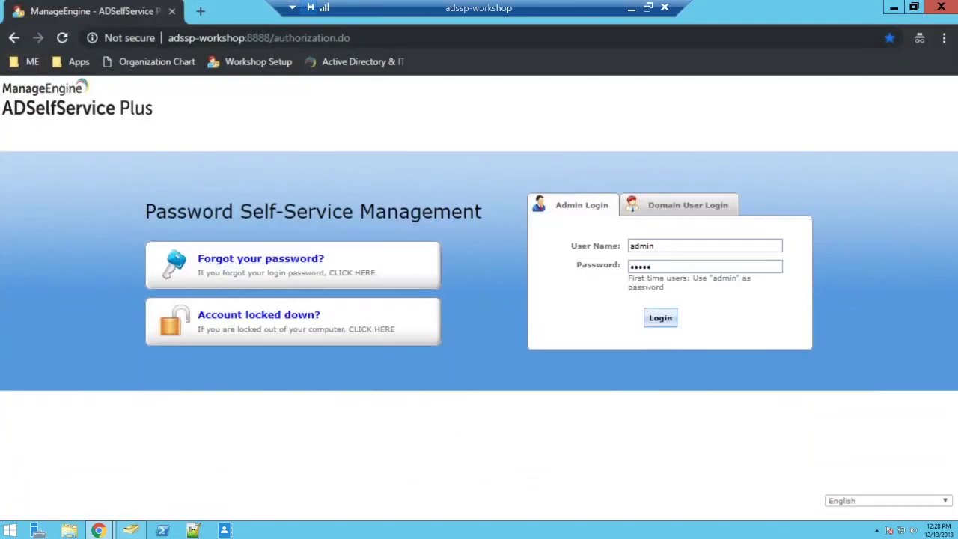
# Log in as administrator and open the Password Sync/Single Sign On configuration
pyautogui.press('Return')
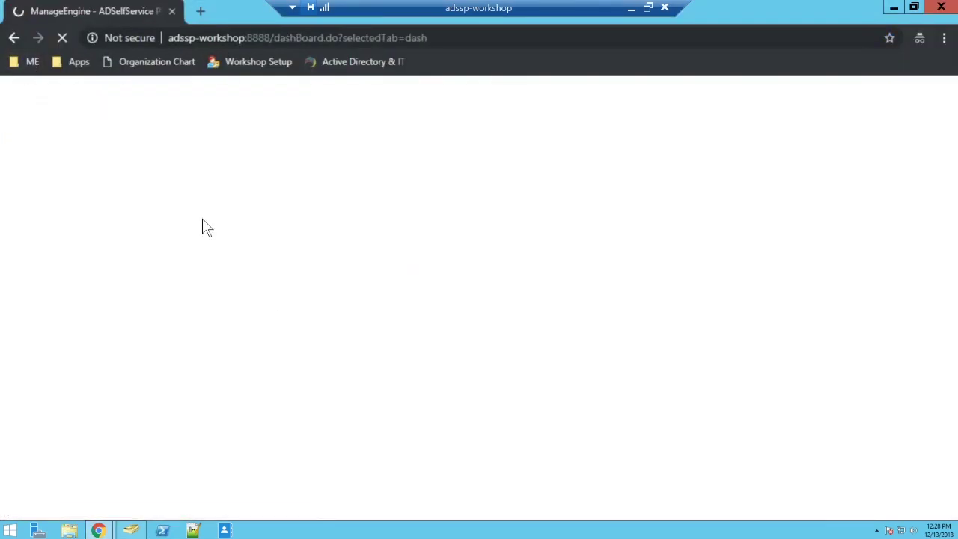
pyautogui.click(219, 124)
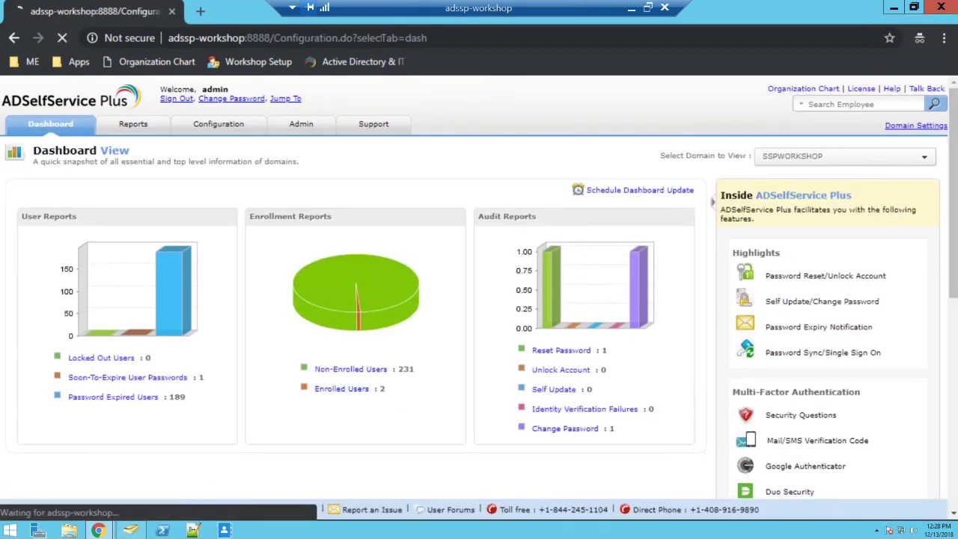
pyautogui.click(105, 292)
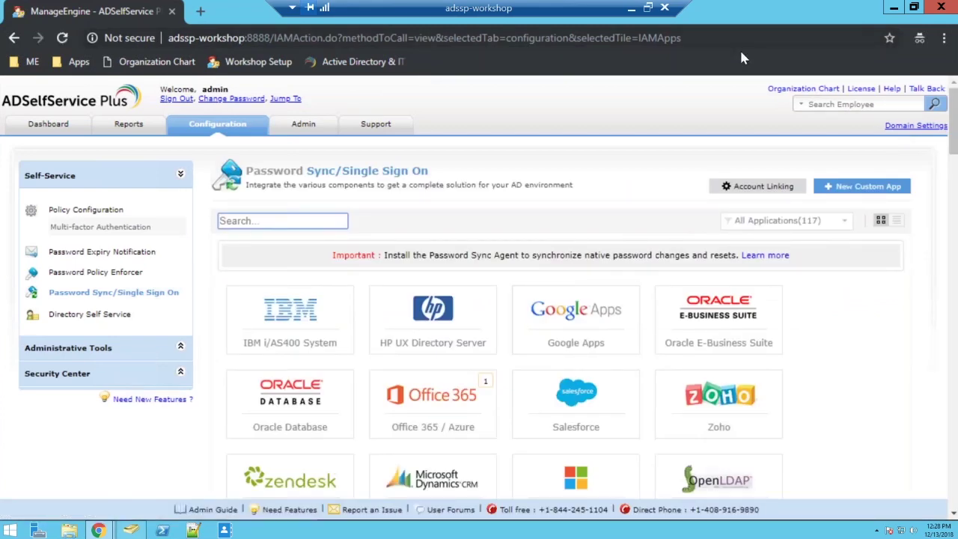
# Filter the applications to Password Sync Apps, browse them, then return to Policy Configuration
pyautogui.click(755, 232)
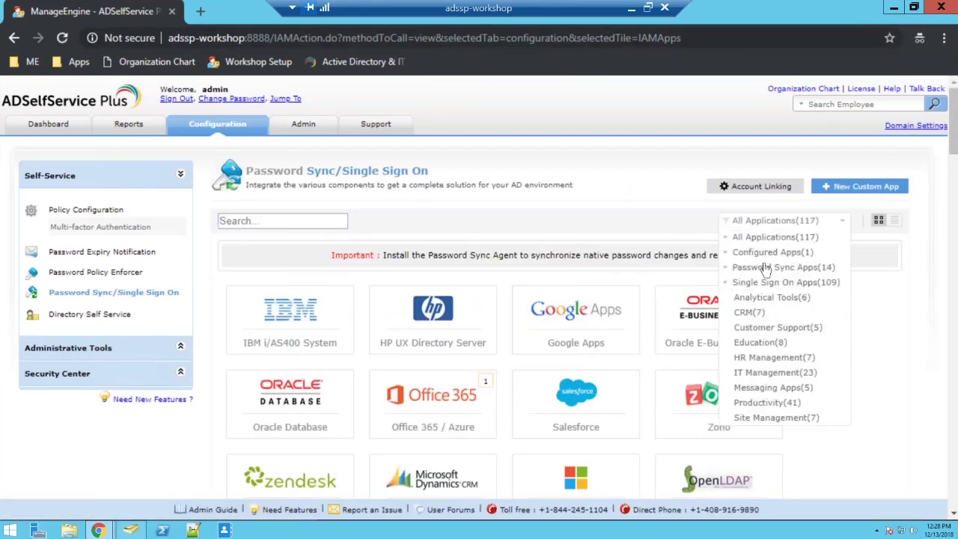
pyautogui.click(763, 272)
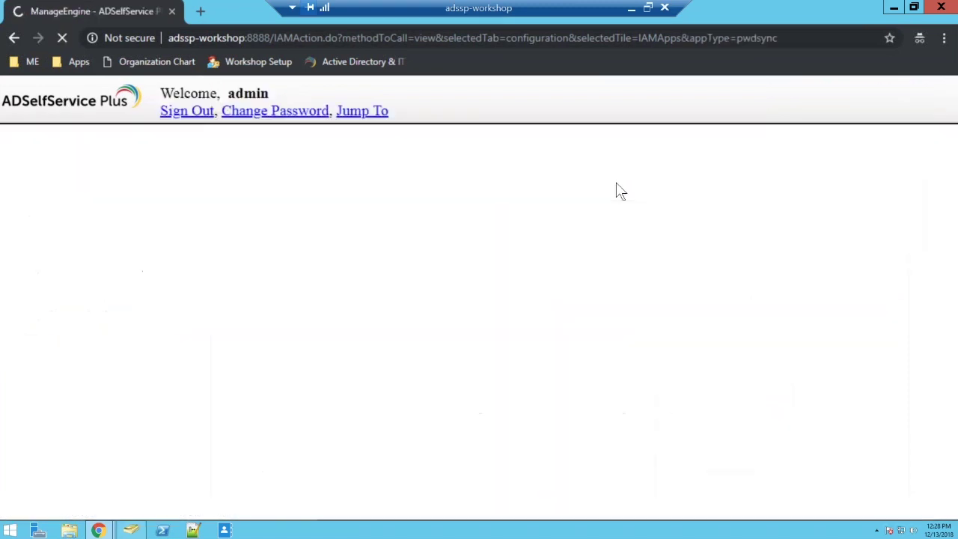
pyautogui.scroll(-2, 845, 439)
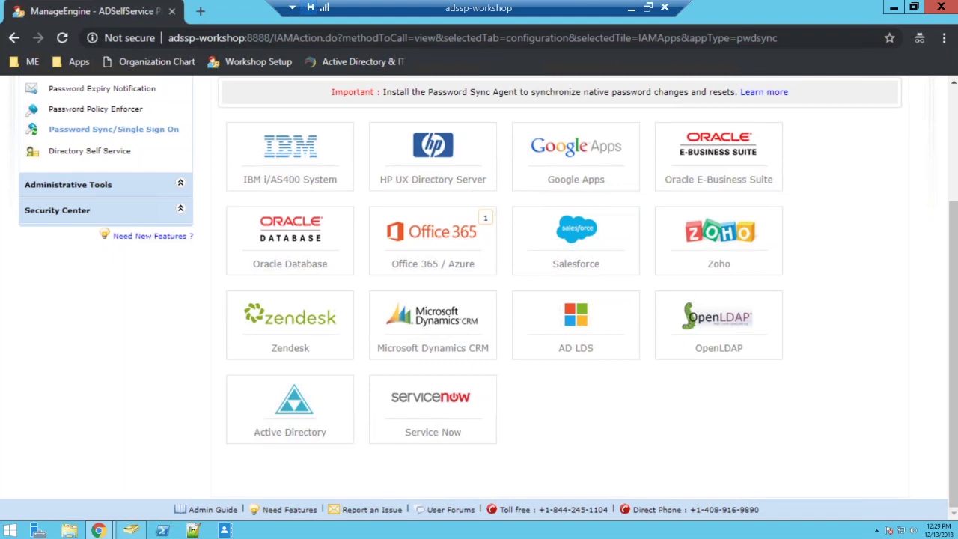
pyautogui.scroll(3, 527, 221)
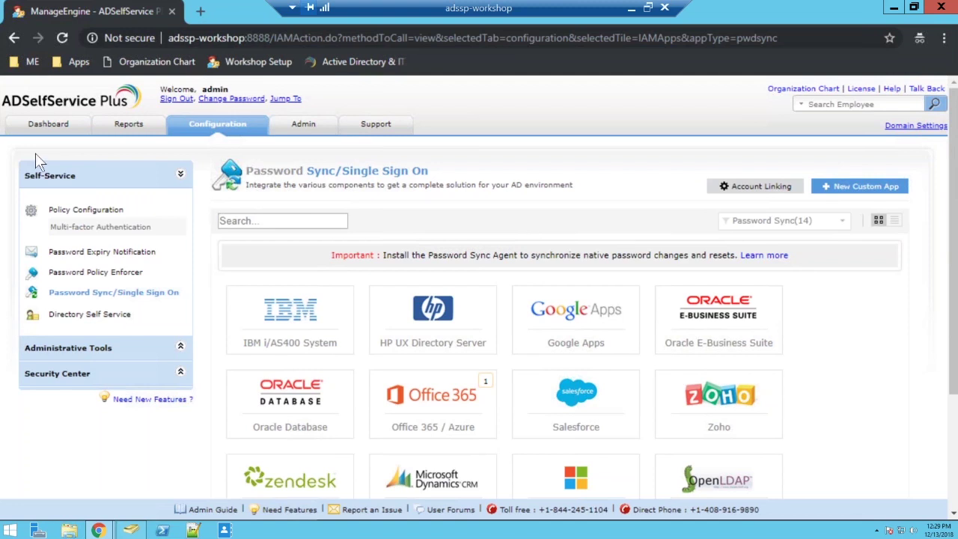
pyautogui.click(214, 128)
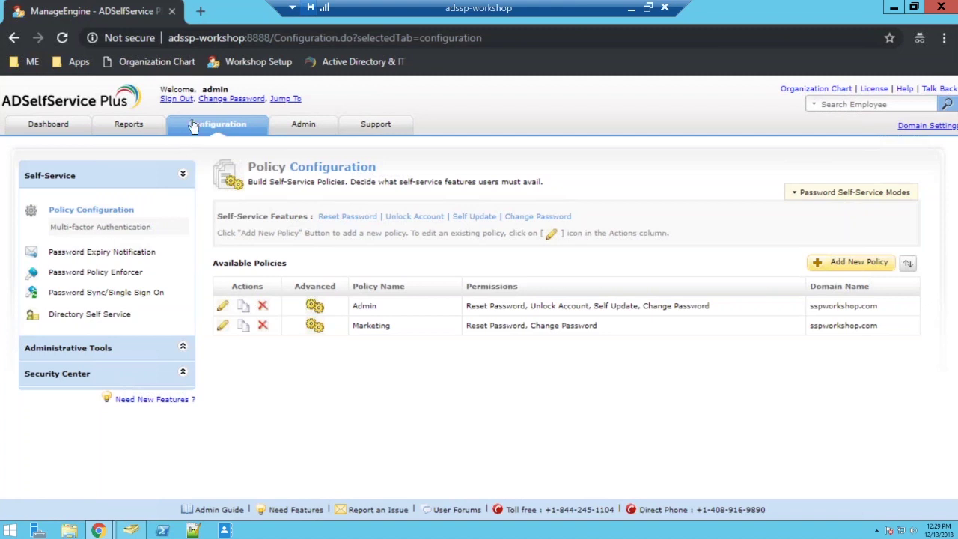
# In the Admin policy's Password Policy Enforcer, turn on the dictionary-word restriction
pyautogui.click(125, 274)
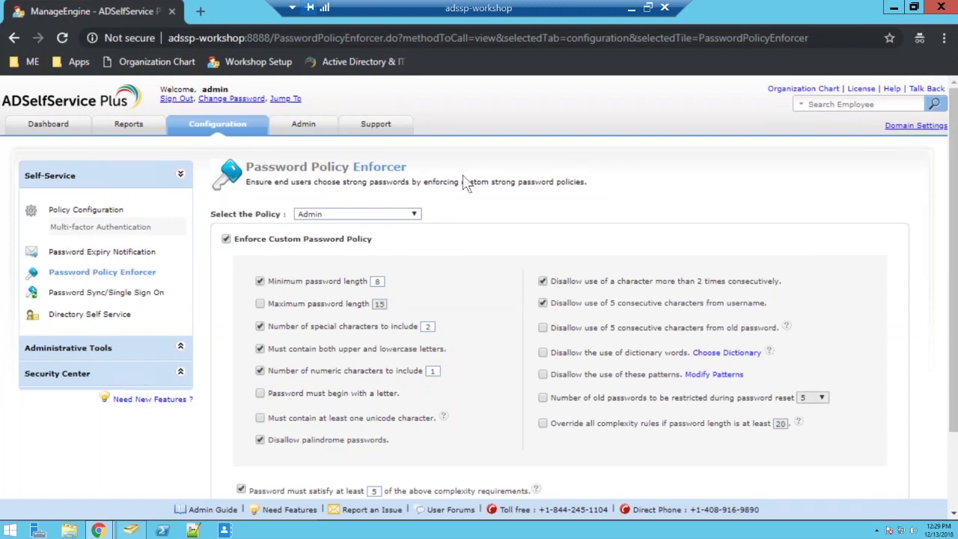
pyautogui.scroll(-2, 405, 158)
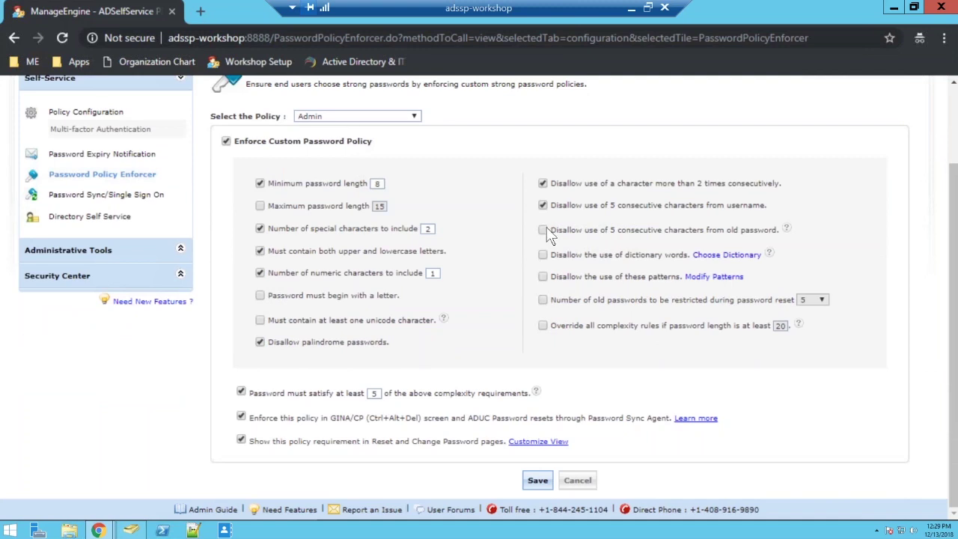
pyautogui.click(542, 255)
pyautogui.click(492, 351)
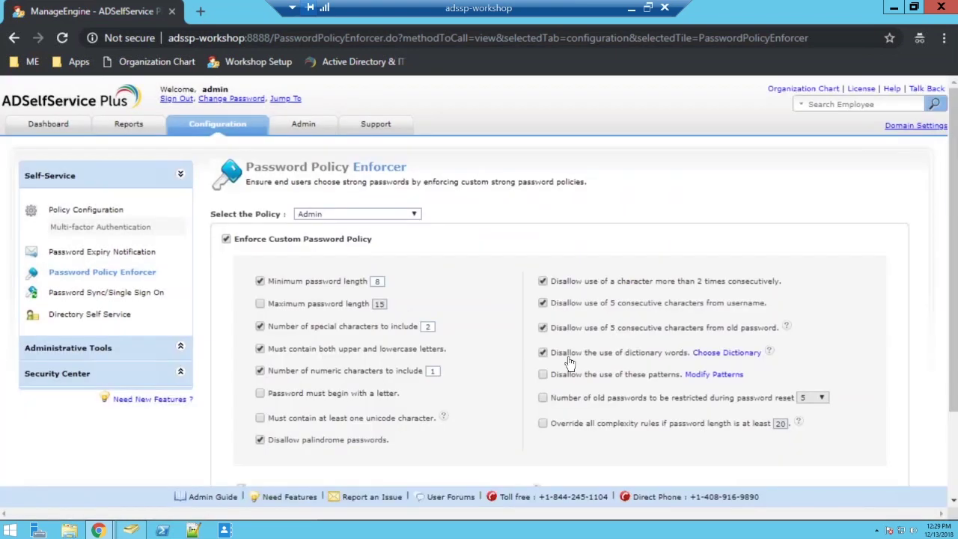
# Turn on restricted patterns and add 'password' after qwerty, asdf and 1234
pyautogui.scroll(-2, 558, 254)
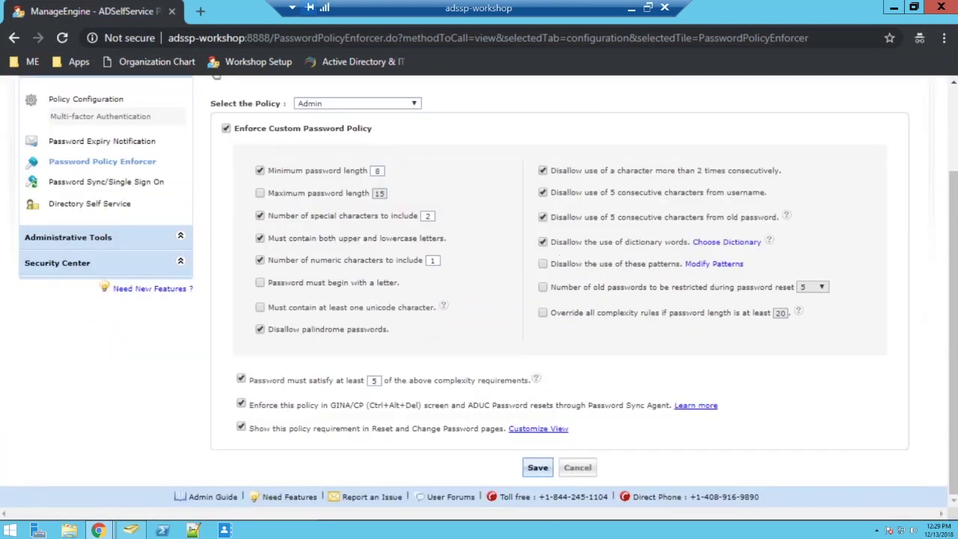
pyautogui.click(559, 257)
pyautogui.click(490, 225)
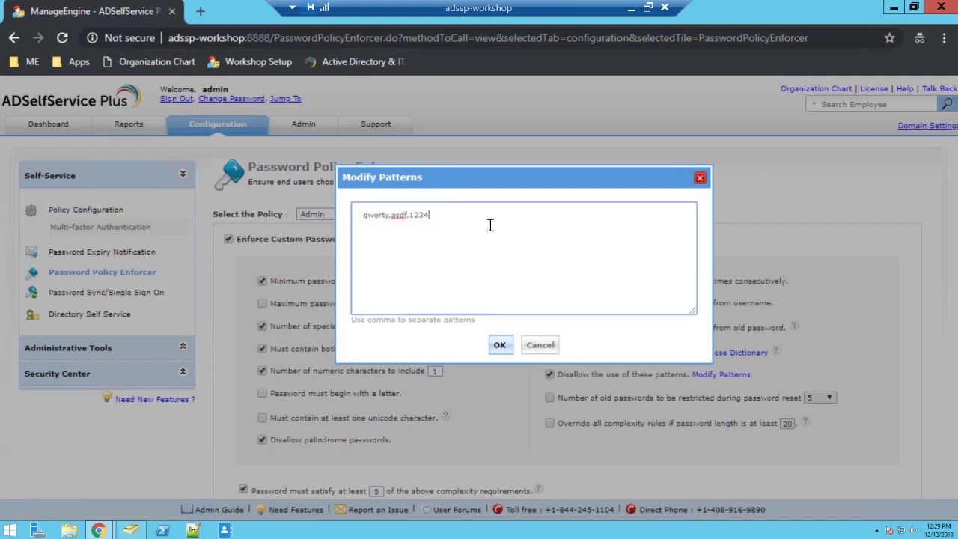
pyautogui.write(',password,')
pyautogui.click(499, 344)
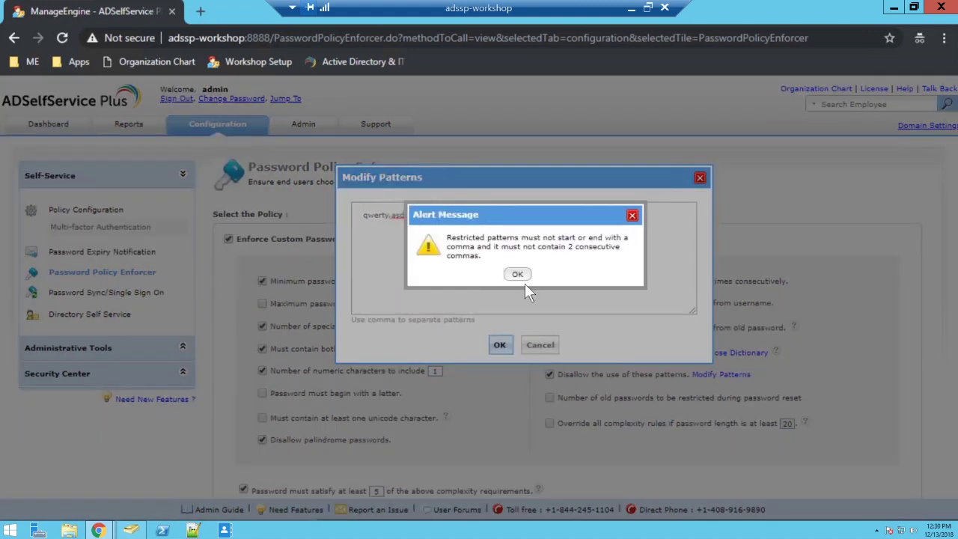
pyautogui.click(520, 275)
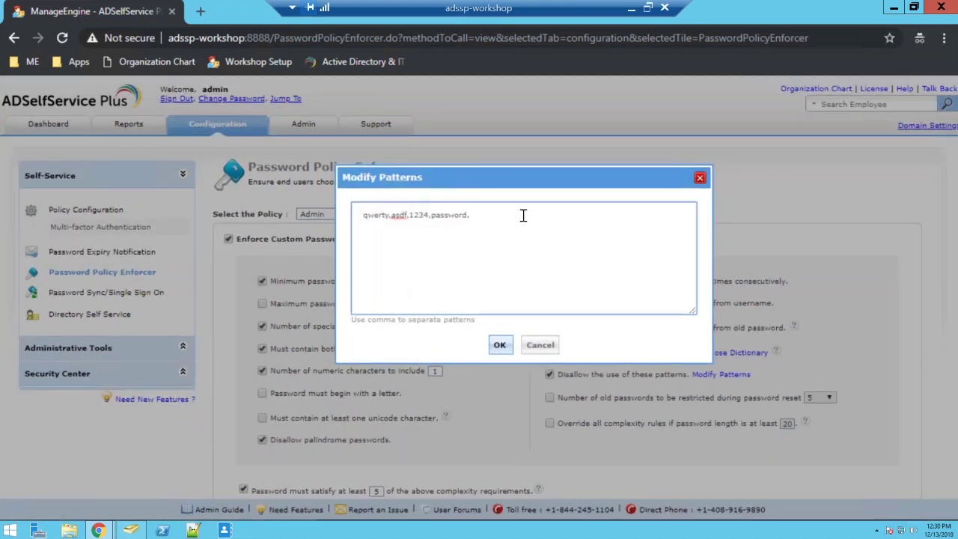
pyautogui.press('BackSpace')
pyautogui.press('Tab')
pyautogui.press('Return')
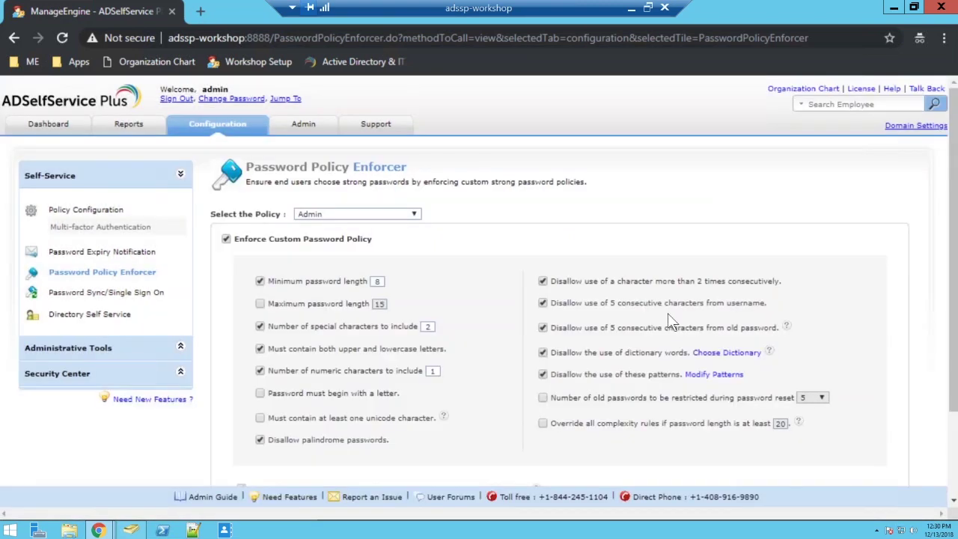
pyautogui.scroll(-1, 668, 313)
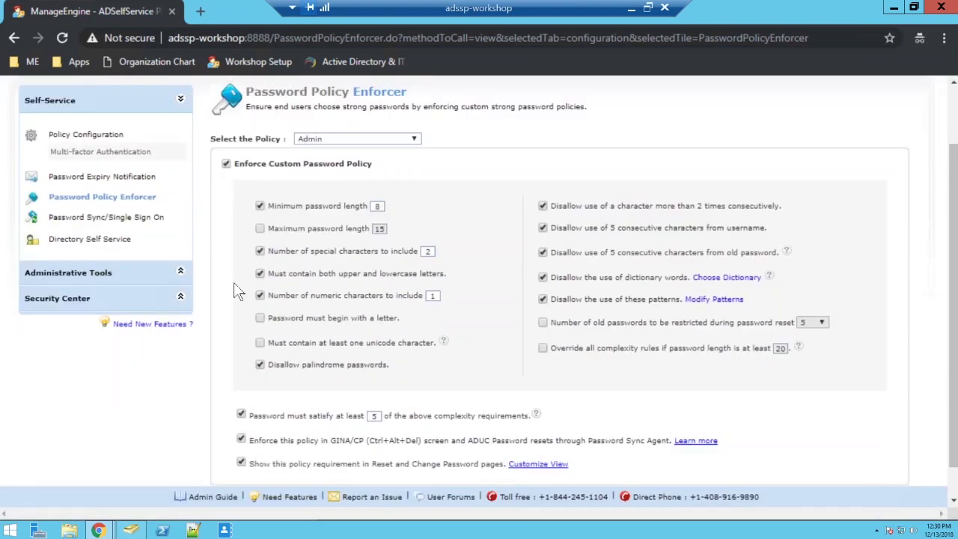
# Require 1 special character, drop mixed-case and at-least-5-rules requirements, and save the Admin policy
pyautogui.doubleClick(428, 251)
pyautogui.write('1')
pyautogui.click(260, 273)
pyautogui.scroll(-1, 500, 222)
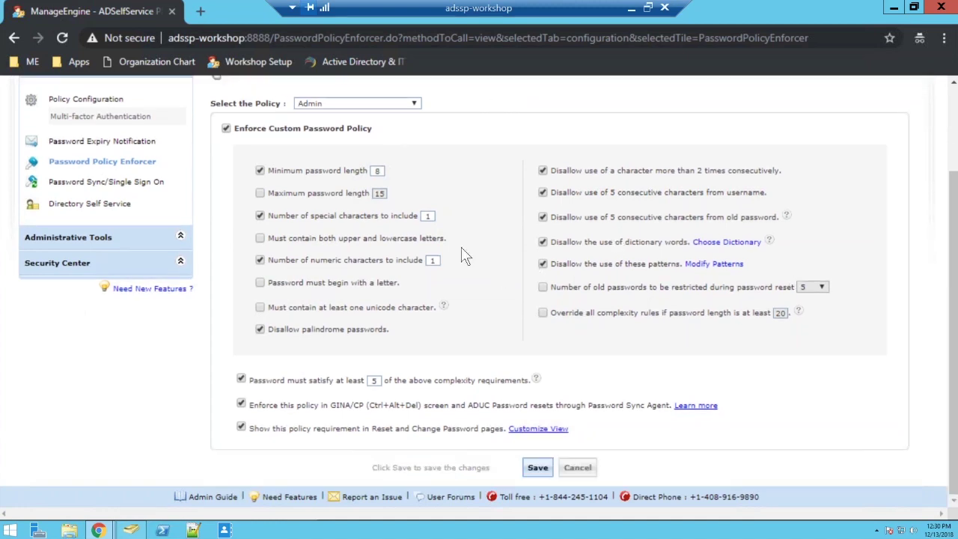
pyautogui.click(241, 379)
pyautogui.click(538, 470)
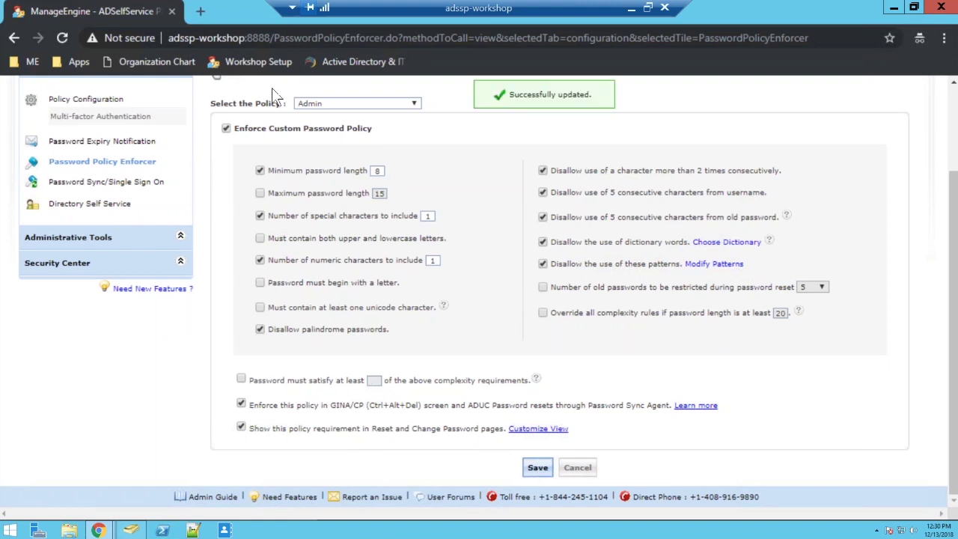
# Open Change a password via Ctrl+Alt+Del and enter the domain user's name and old password
pyautogui.hotkey('ctrl', 'alt', 'End')
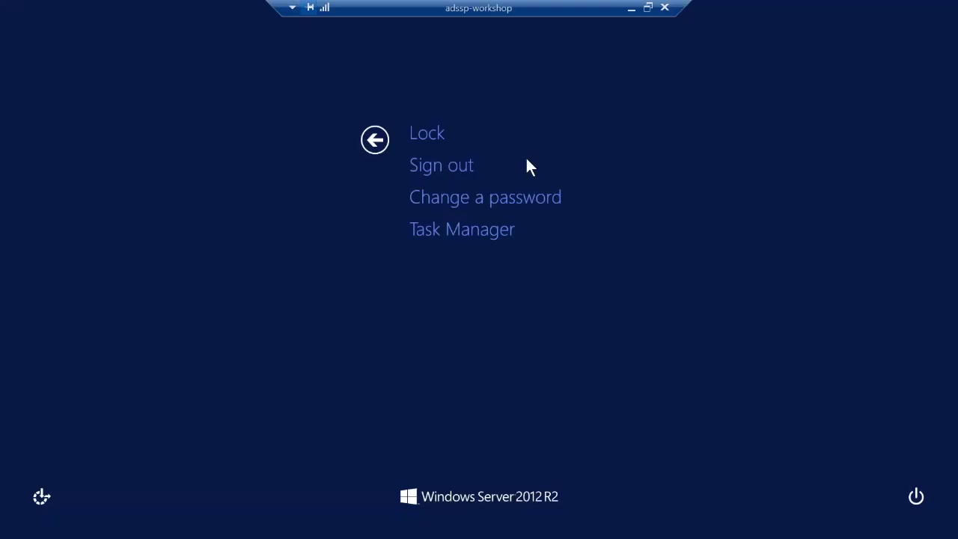
pyautogui.click(525, 198)
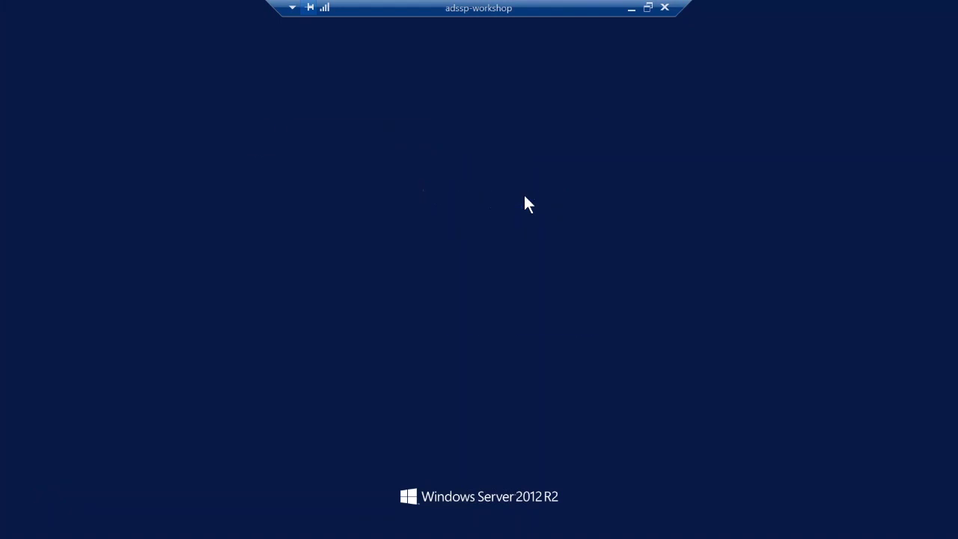
pyautogui.click(611, 165)
pyautogui.doubleClick(612, 165)
pyautogui.write('Sharada')
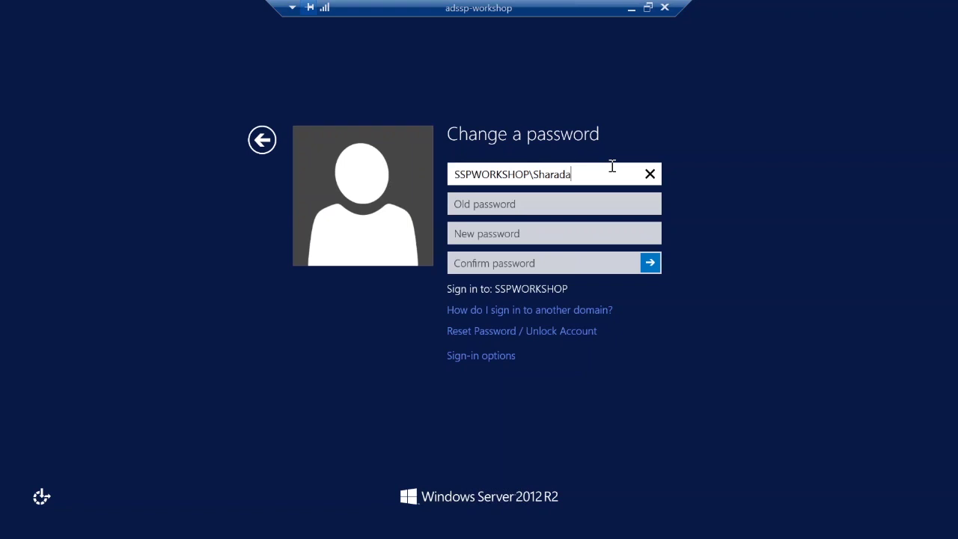
pyautogui.press('Tab')
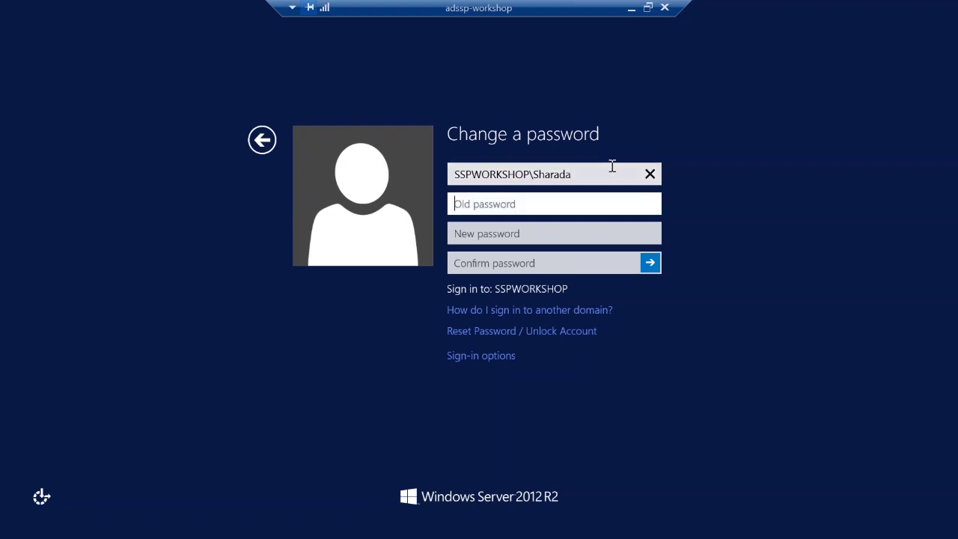
pyautogui.write('****')
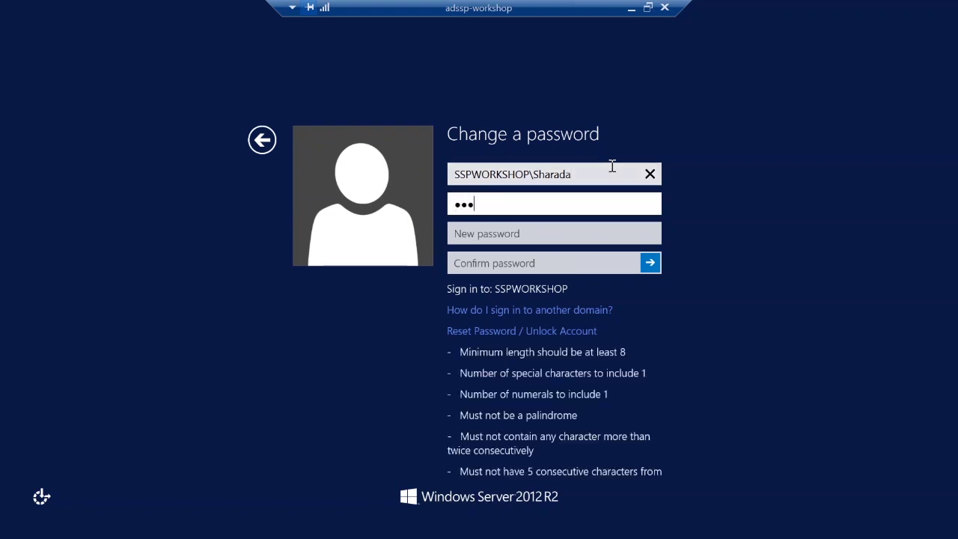
pyautogui.write('*****')
# Enter the new password and its confirmation
pyautogui.scroll(-3, 579, 199)
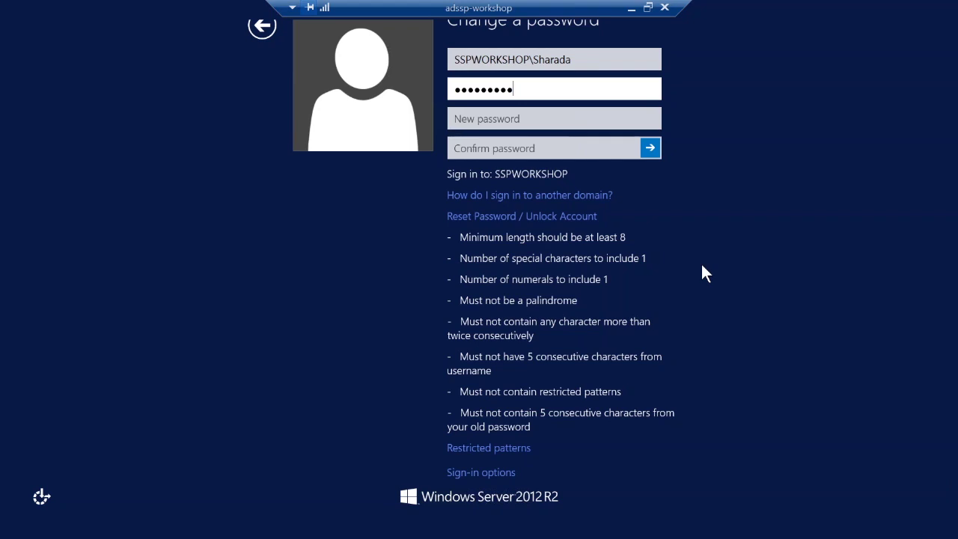
pyautogui.click(583, 124)
pyautogui.write('a')
pyautogui.press('BackSpace')
pyautogui.write('●●●●●●●●●●●●●')
pyautogui.press('Tab')
pyautogui.write('●●●●●●●●●●')
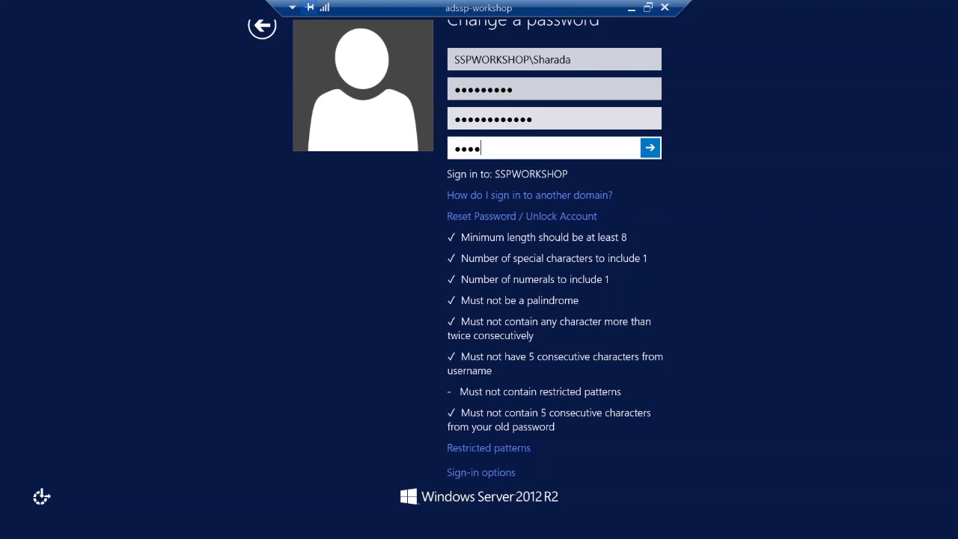
pyautogui.write('●●')
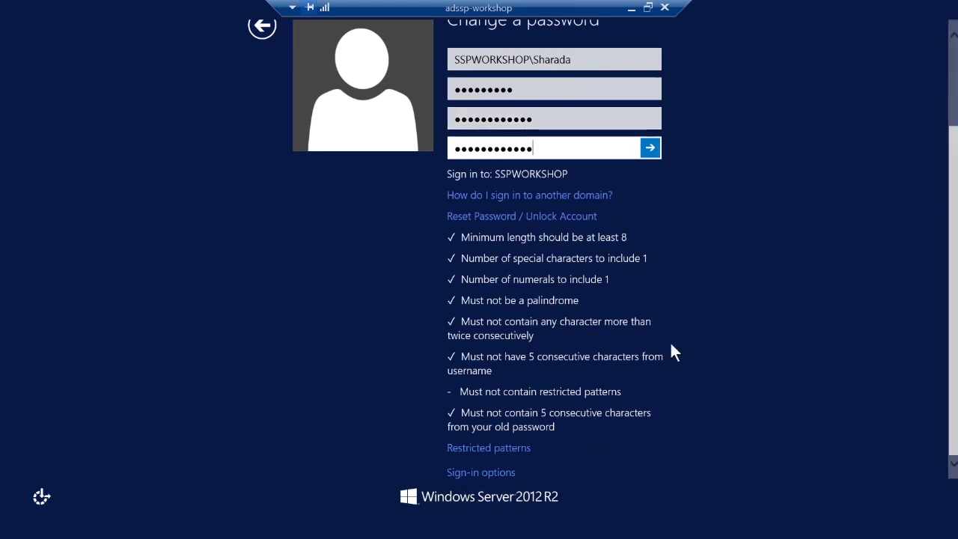
pyautogui.scroll(2, 670, 352)
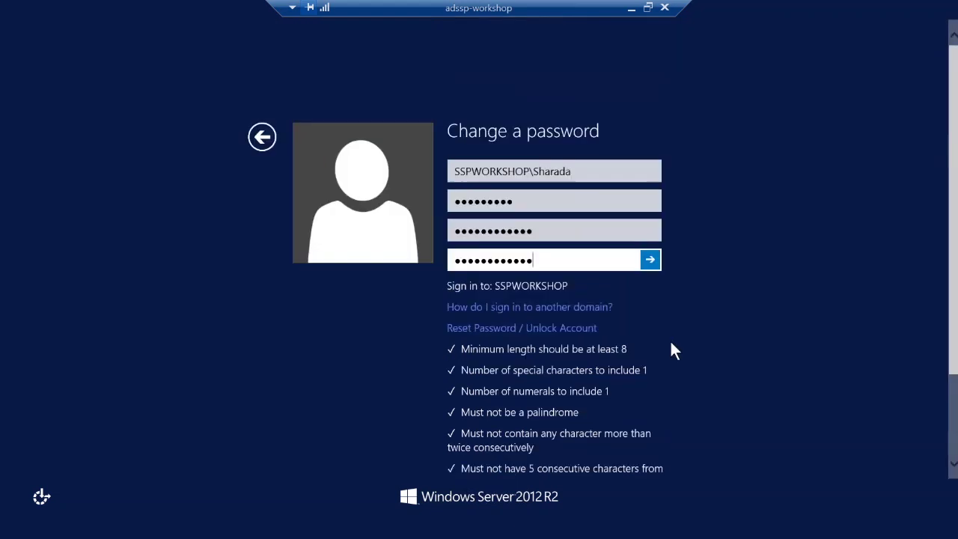
# Submit the new password, acknowledge the rejection for containing 'password', and leave the security screen
pyautogui.click(648, 265)
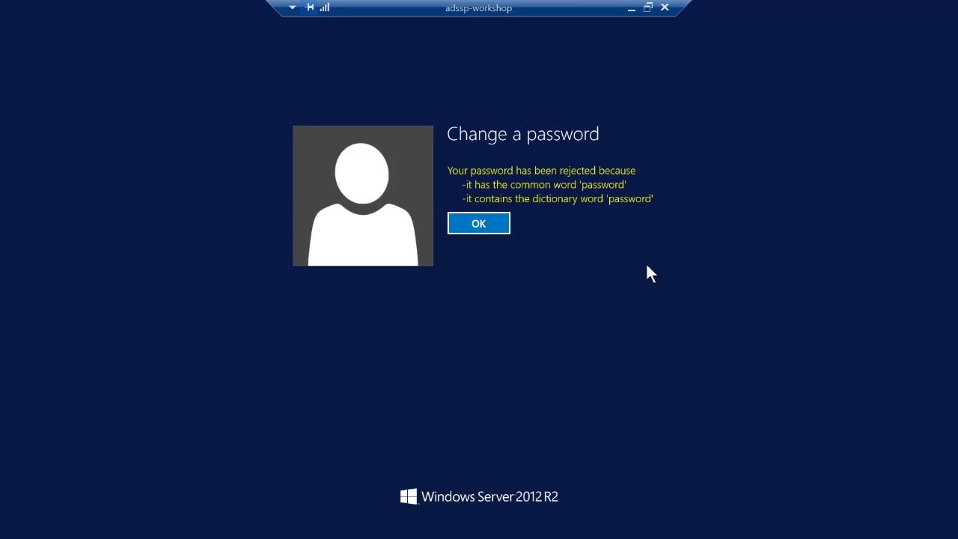
pyautogui.press('Return')
pyautogui.press('Escape')
pyautogui.press('Escape')
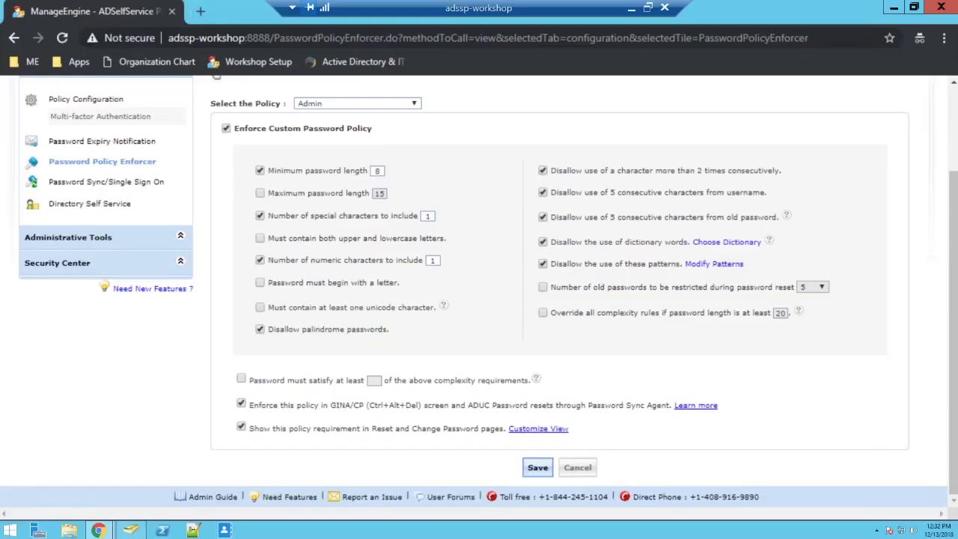
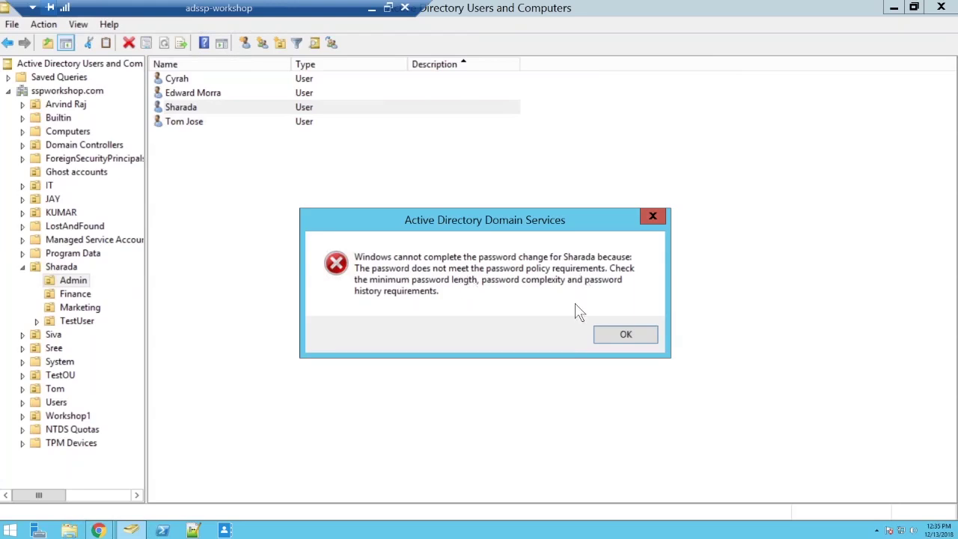
# Dismiss the ADUC error showing the password reset was rejected by policy
pyautogui.click(626, 335)
# Close ADUC and review the Admin policy's length, character, palindrome and dictionary rules
pyautogui.click(941, 7)
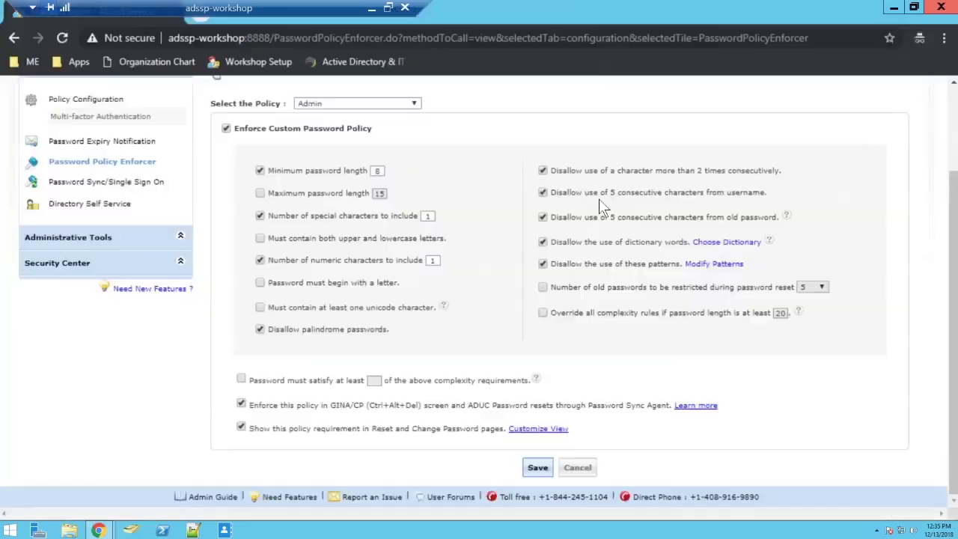
pyautogui.scroll(3, 472, 307)
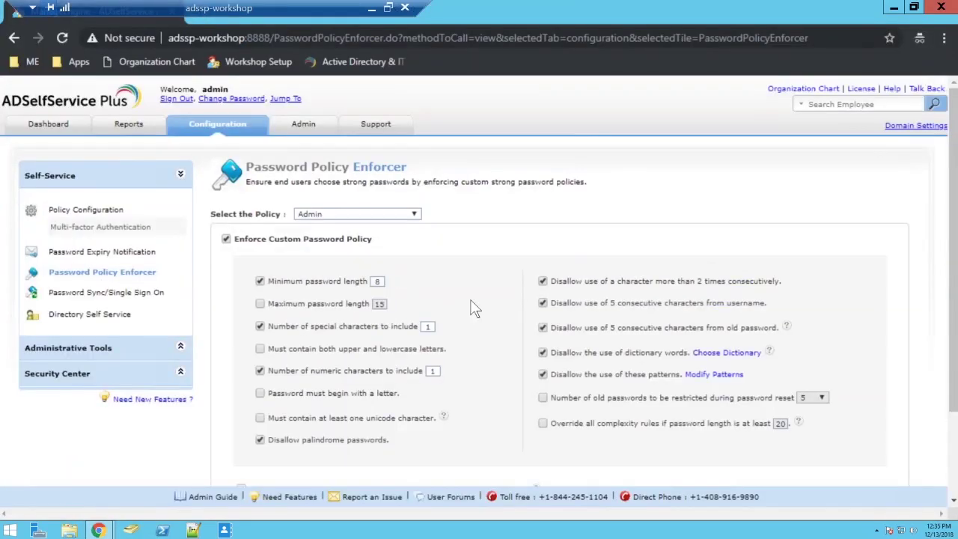
pyautogui.scroll(-2, 471, 310)
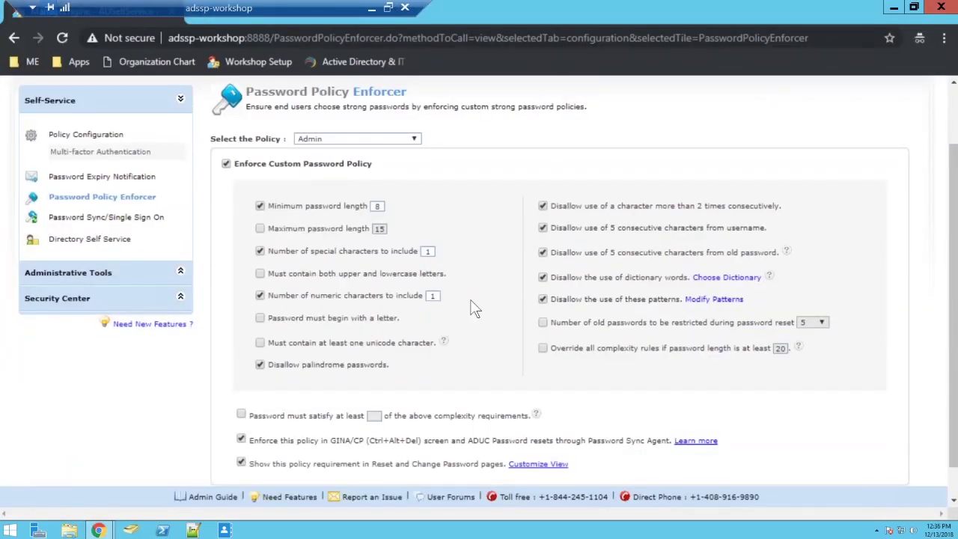
pyautogui.moveTo(159, 7); pyautogui.dragTo(458, 6)
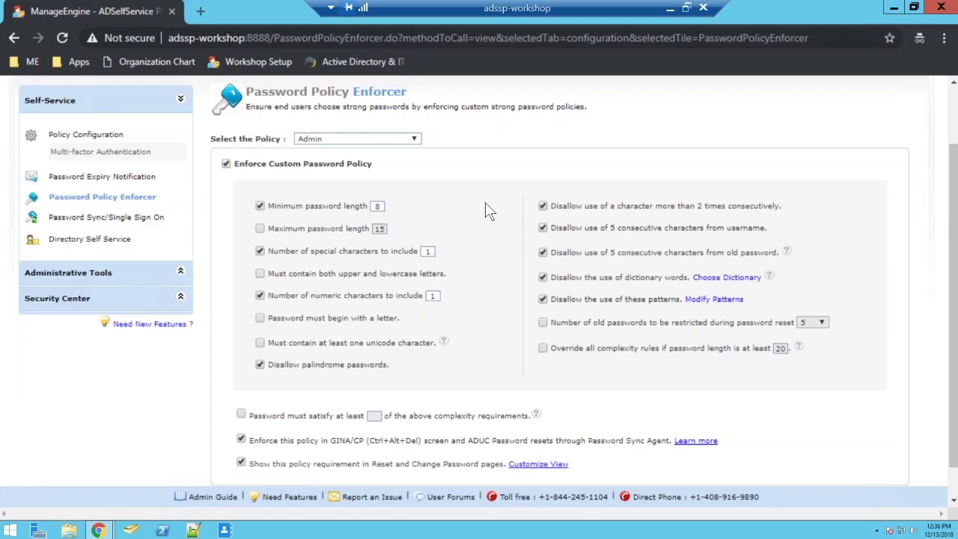
pyautogui.scroll(2, 487, 210)
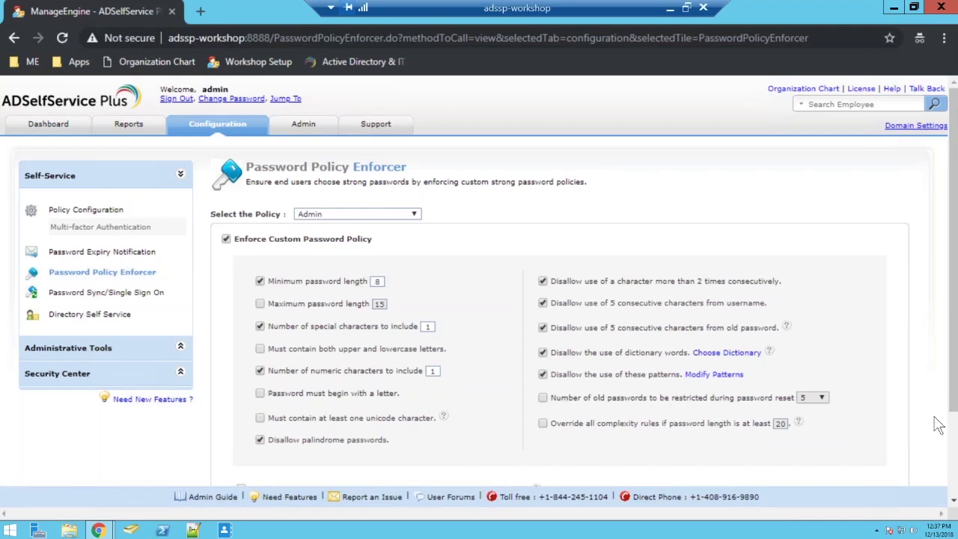
# Let passwords of at least 20 characters override all complexity rules, then bring up Windows security options
pyautogui.click(543, 423)
pyautogui.scroll(-3, 554, 457)
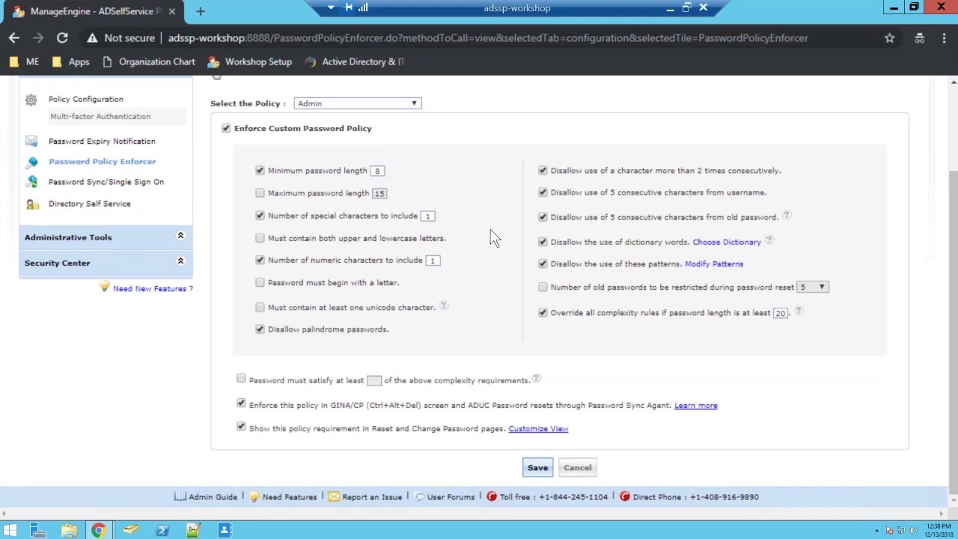
pyautogui.scroll(1, 494, 238)
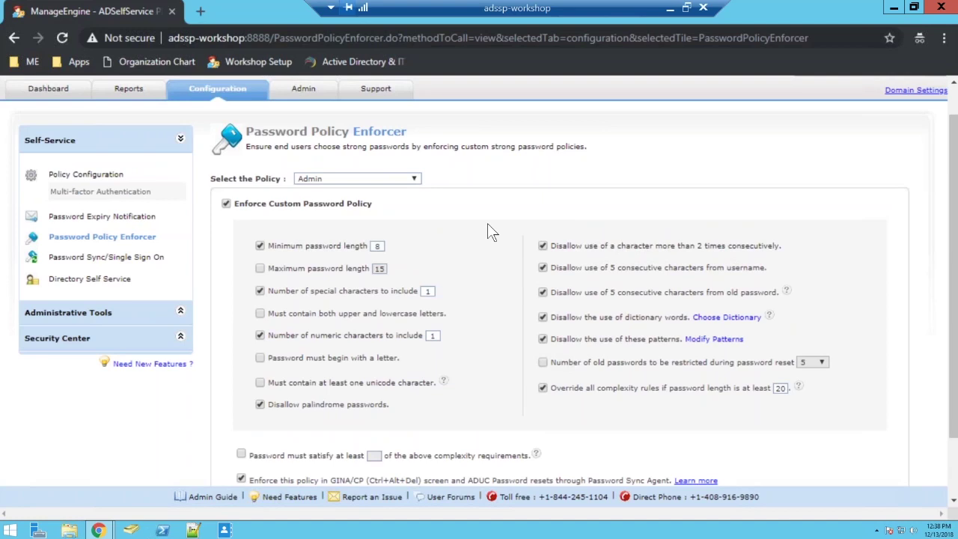
pyautogui.scroll(-1, 488, 231)
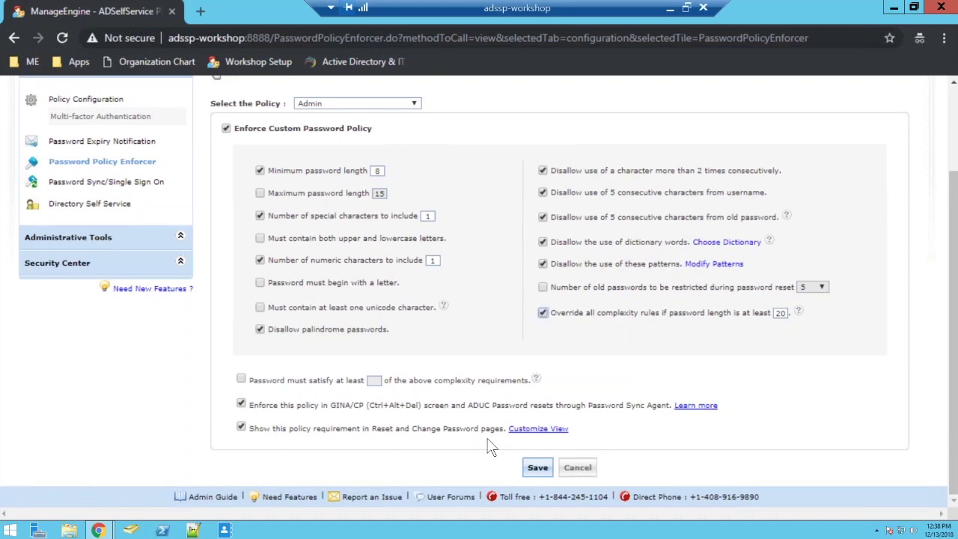
pyautogui.hotkey('ctrl', 'alt', 'End')
# In Change a password, enter the domain user's name and old password
pyautogui.click(534, 198)
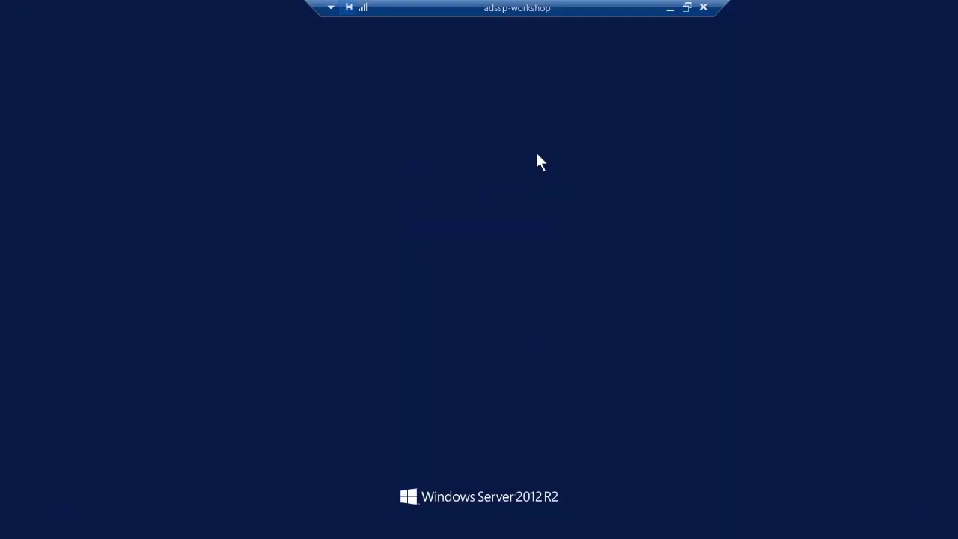
pyautogui.click(615, 178)
pyautogui.press('BackSpace')
pyautogui.press('BackSpace')
pyautogui.press('BackSpace')
pyautogui.press('BackSpace')
pyautogui.press('BackSpace')
pyautogui.press('BackSpace')
pyautogui.press('BackSpace')
pyautogui.press('BackSpace')
pyautogui.press('BackSpace')
pyautogui.press('BackSpace')
pyautogui.press('BackSpace')
pyautogui.press('BackSpace')
pyautogui.press('BackSpace')
pyautogui.write('sharada')
pyautogui.press('Tab')
pyautogui.write('•••••••')
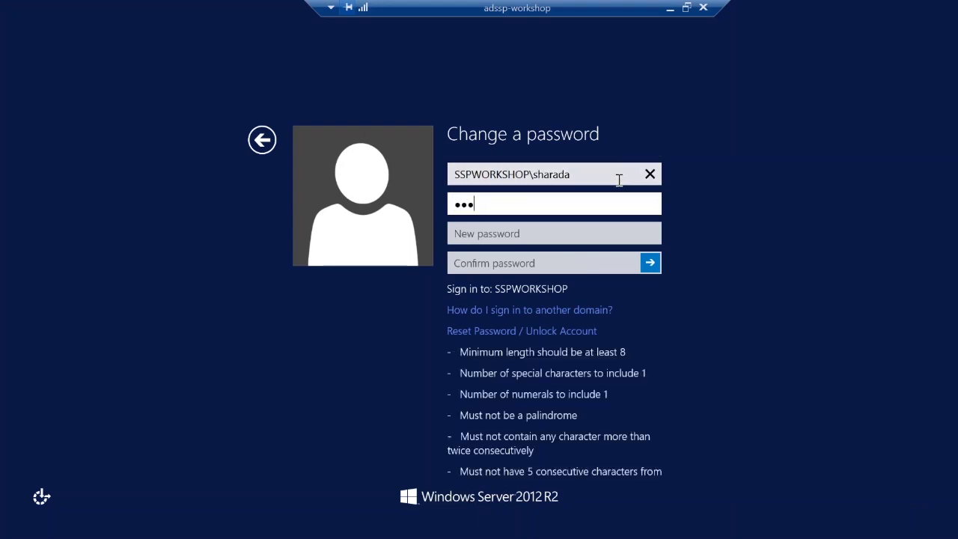
pyautogui.write('••')
# Enter a new password, confirm it meets every listed rule, then cancel back to the desktop
pyautogui.press('Tab')
pyautogui.write('••••••••••')
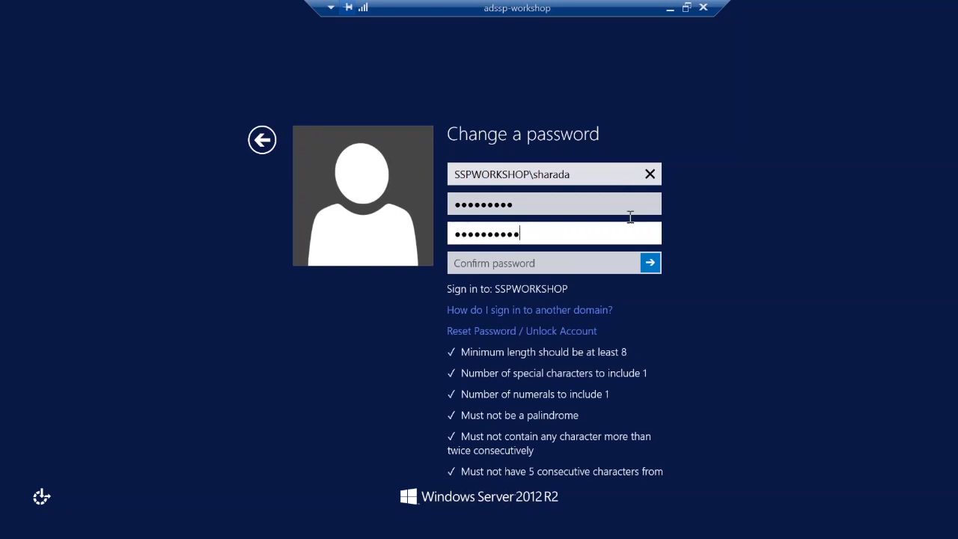
pyautogui.scroll(-1, 653, 305)
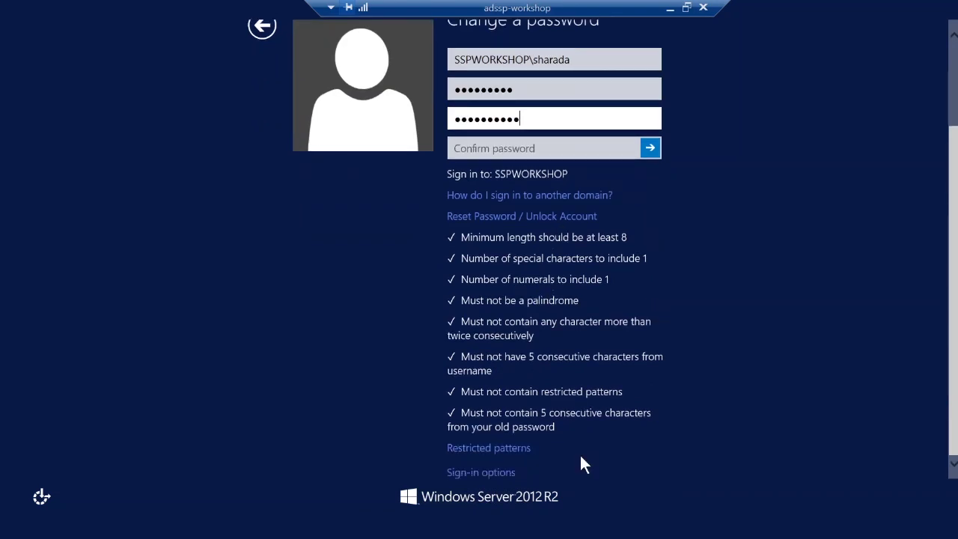
pyautogui.press('Escape')
pyautogui.press('Escape')
pyautogui.press('Escape')
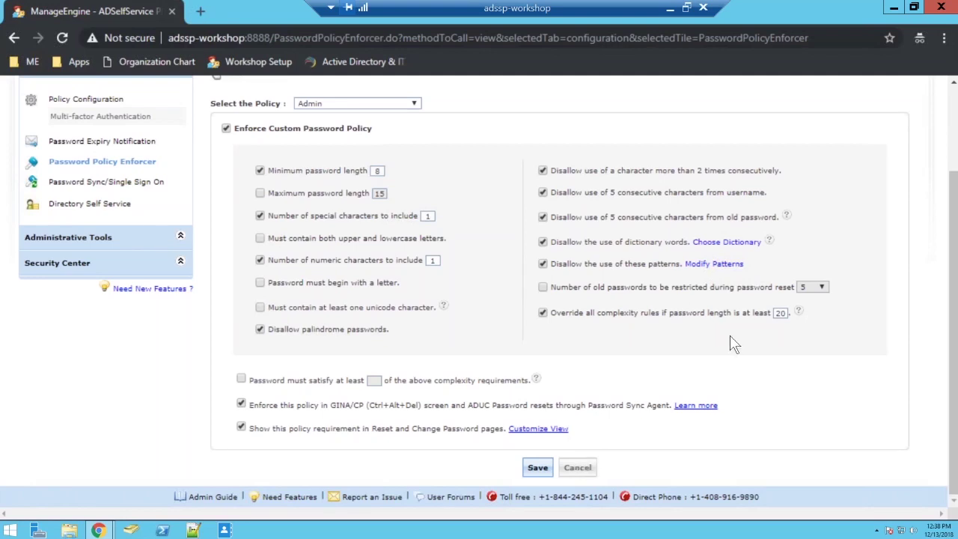
# Minimize the remote session and advance to the closing 'Question? Thank you!' slide
pyautogui.scroll(3, 733, 344)
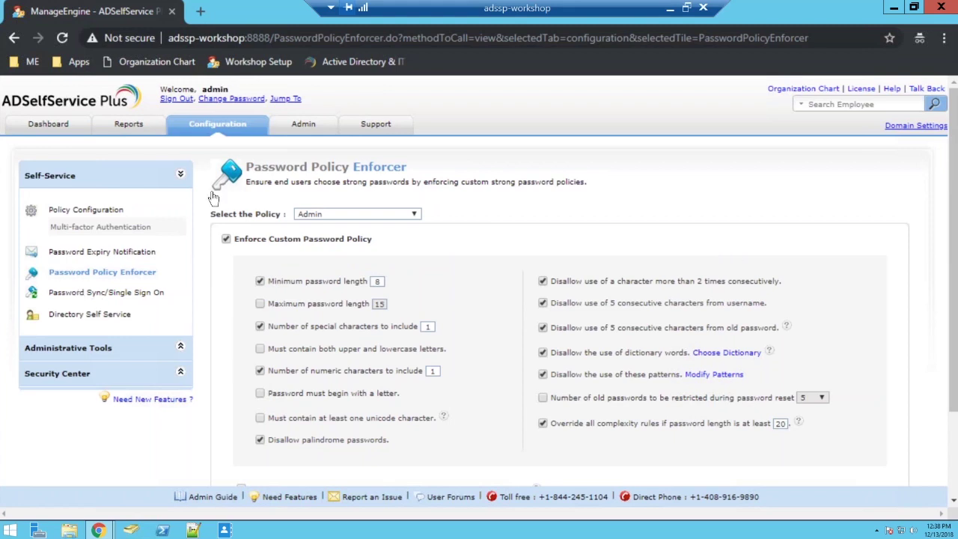
pyautogui.click(670, 11)
pyautogui.press('Right')
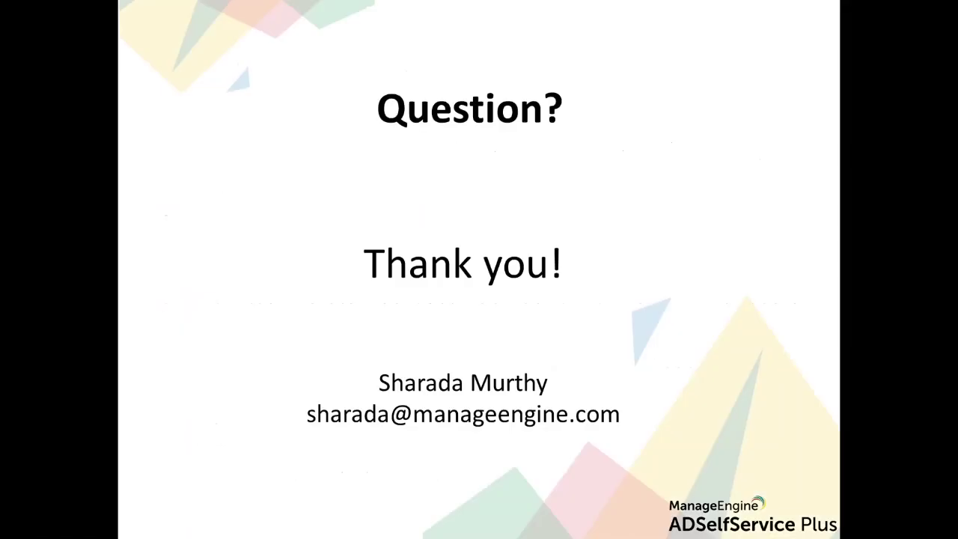